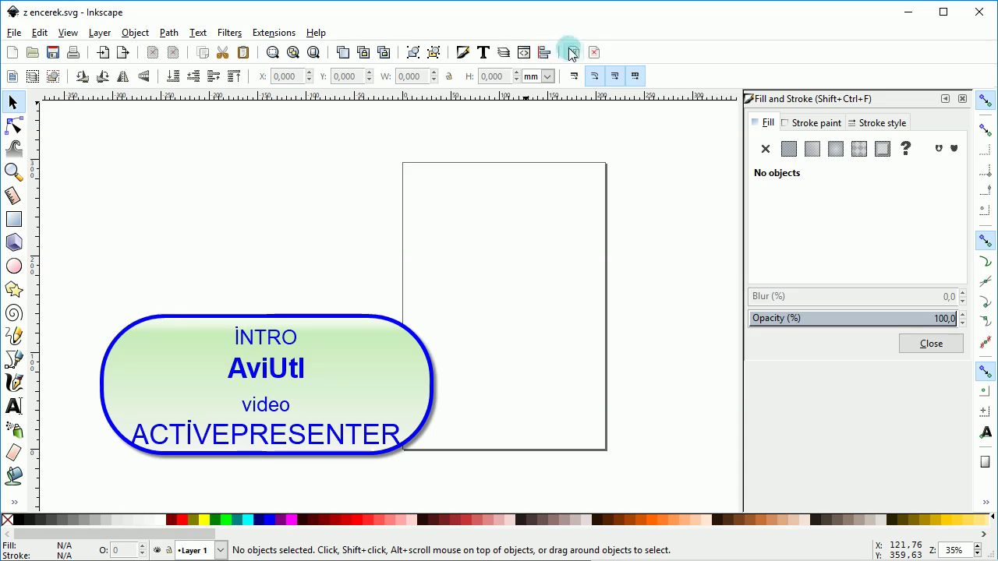
- Switch the A4 page to landscape (297 × 210 mm) and fit it in the window
{"action": "left_click", "coordinate": [573, 52]}
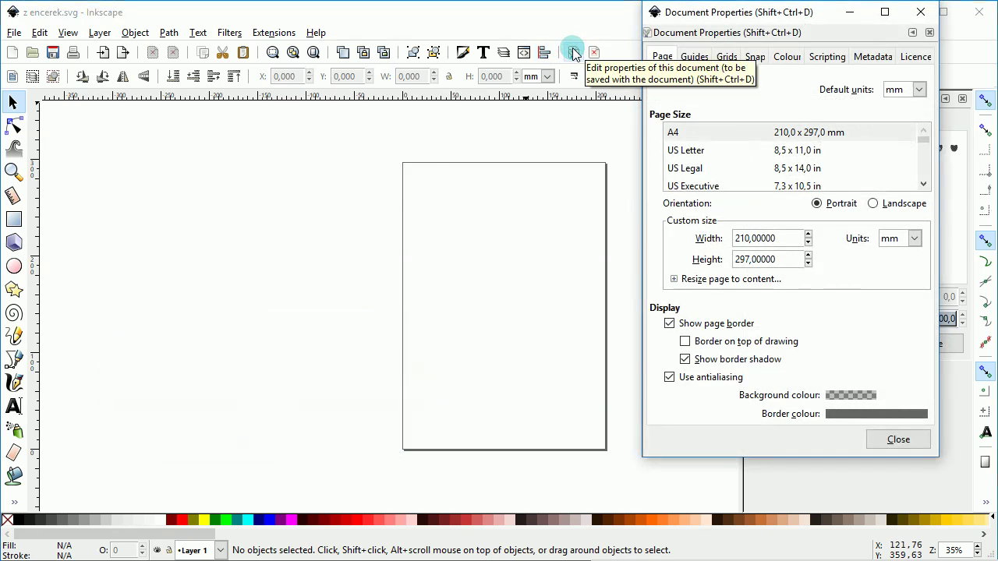
{"action": "left_click", "coordinate": [873, 203]}
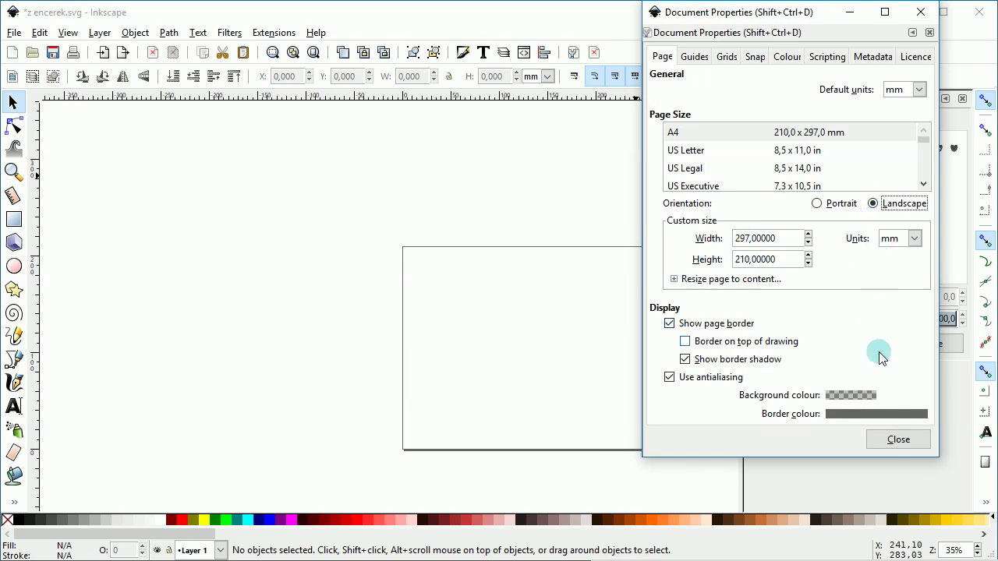
{"action": "left_click", "coordinate": [897, 441]}
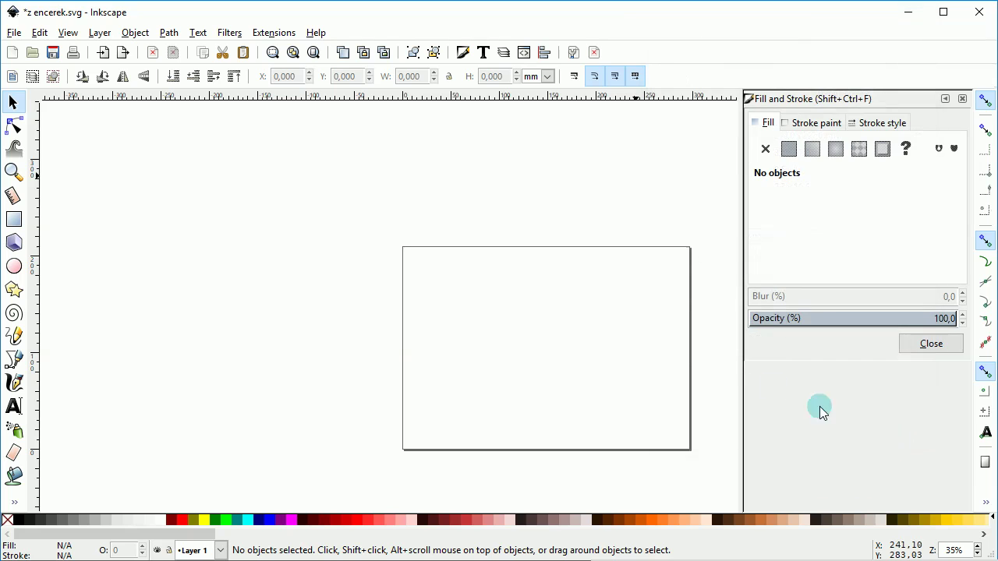
{"action": "left_click", "coordinate": [13, 171]}
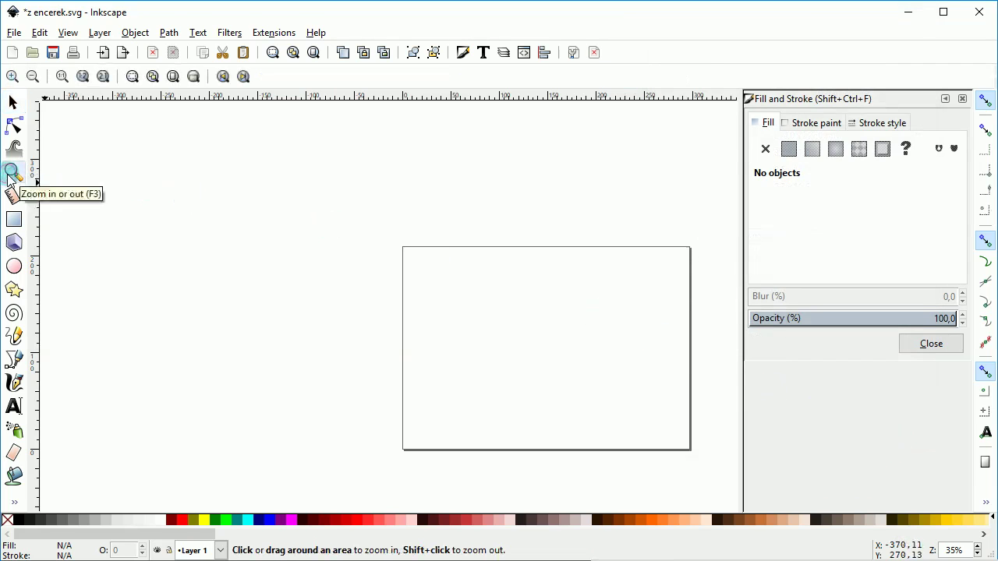
{"action": "left_click", "coordinate": [173, 77]}
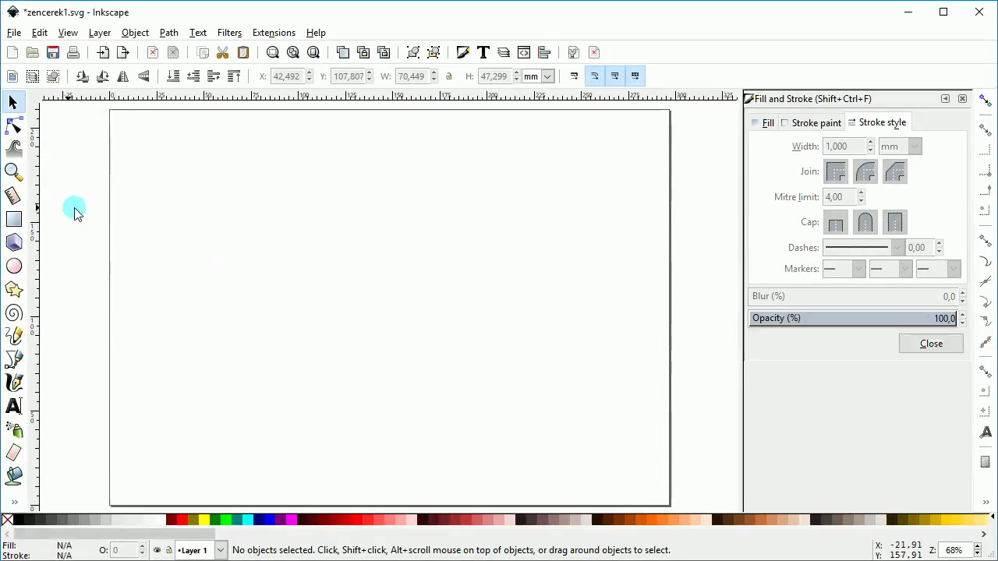
- Draw a square in the page's upper left and resize it to exactly 5 × 5 mm
{"action": "left_click", "coordinate": [13, 219]}
{"action": "left_click_drag", "start_coordinate": [166, 203], "coordinate": [208, 248]}
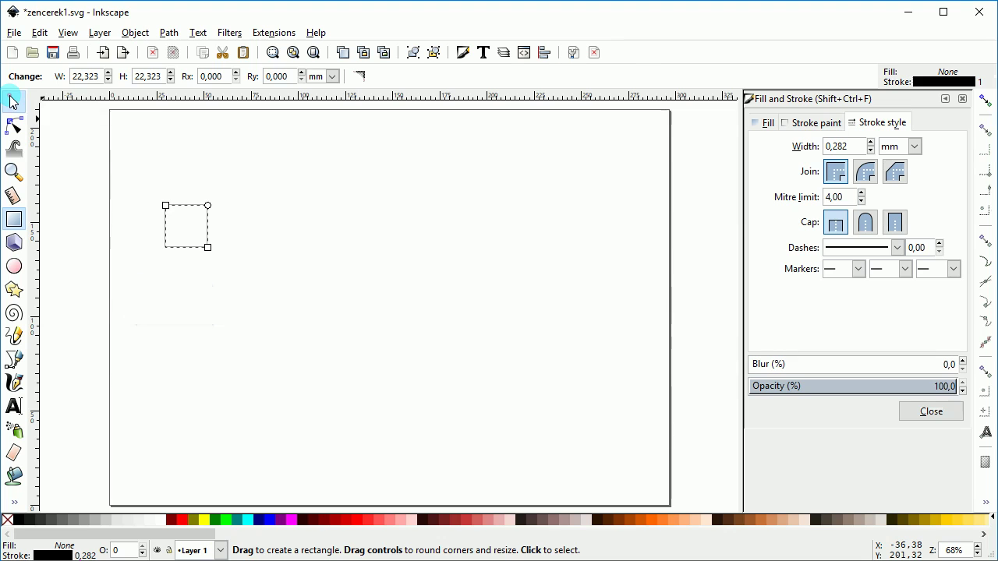
{"action": "left_click", "coordinate": [11, 100]}
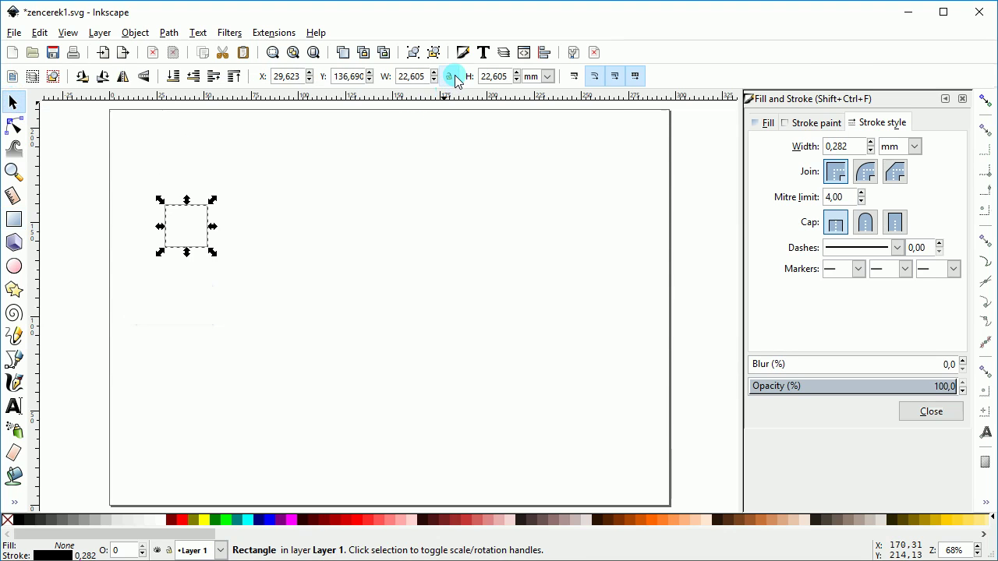
{"action": "left_click", "coordinate": [413, 76]}
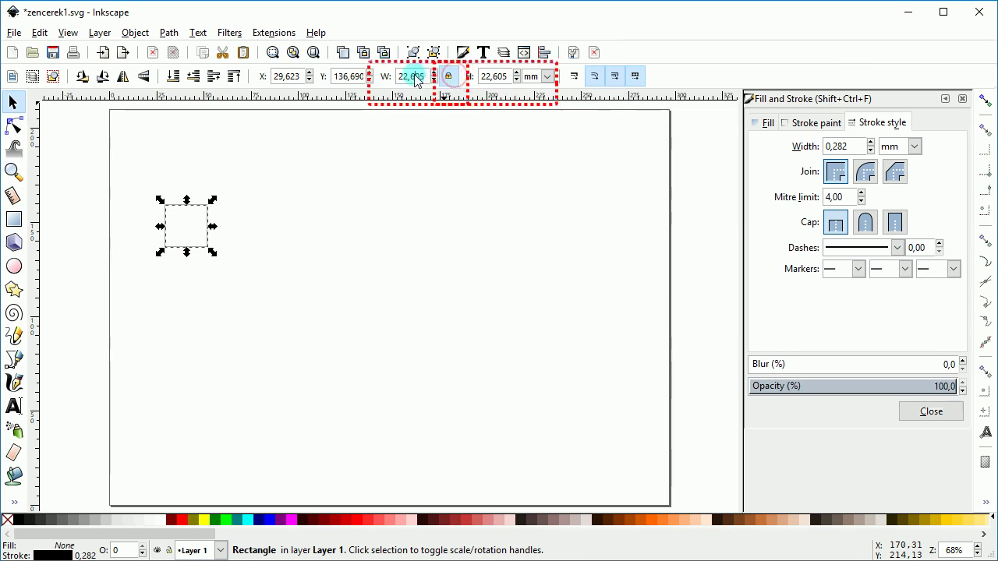
{"action": "type", "text": "5"}
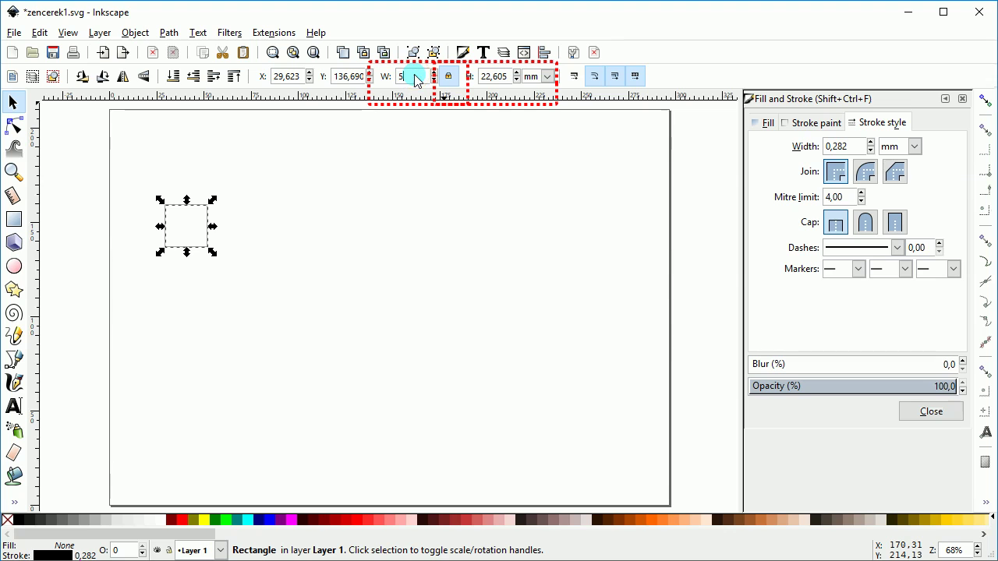
{"action": "left_click", "coordinate": [341, 178]}
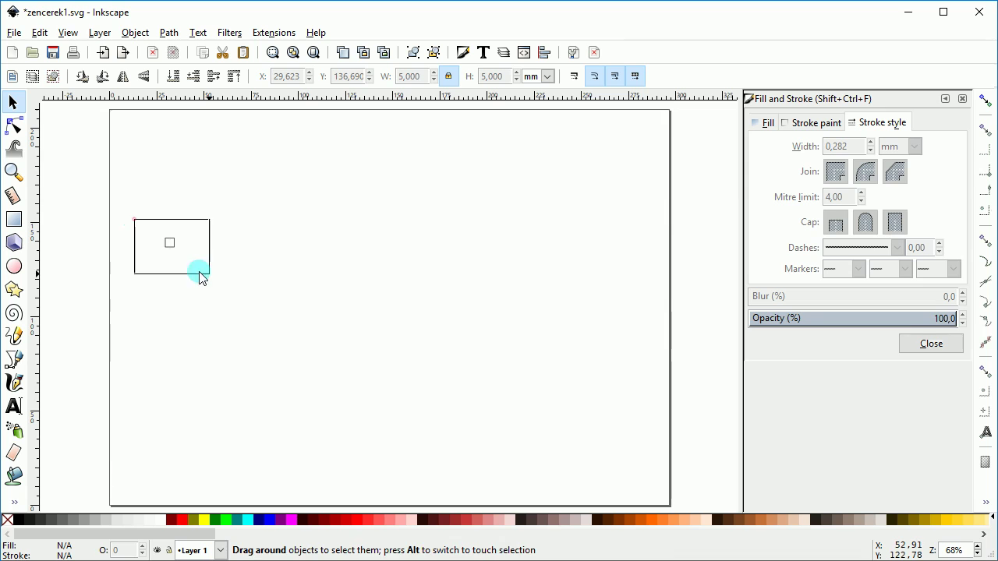
{"action": "left_click_drag", "start_coordinate": [134, 219], "coordinate": [246, 285]}
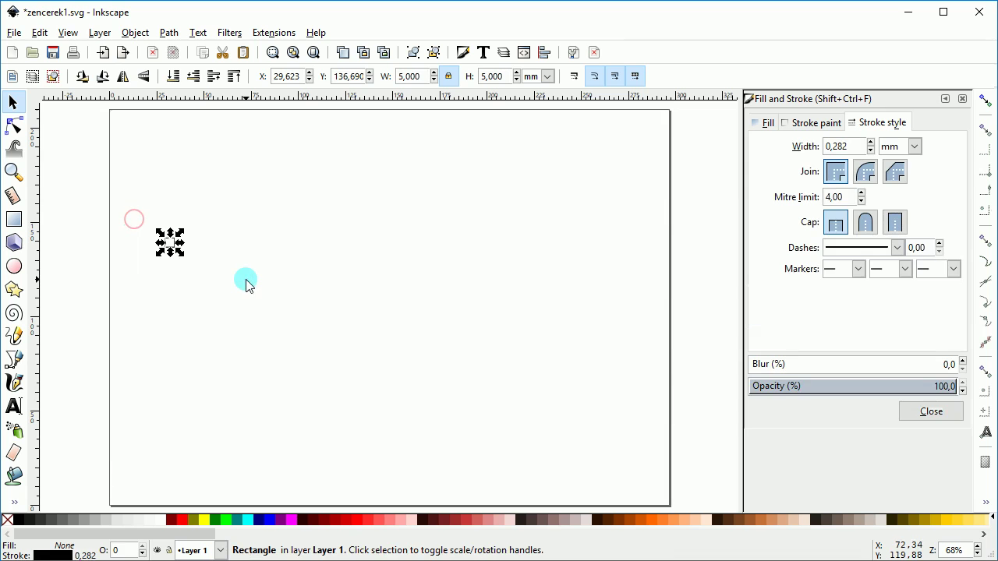
- Align the 5 mm square to the page's top-left corner, relative to the page
{"action": "left_click", "coordinate": [547, 52]}
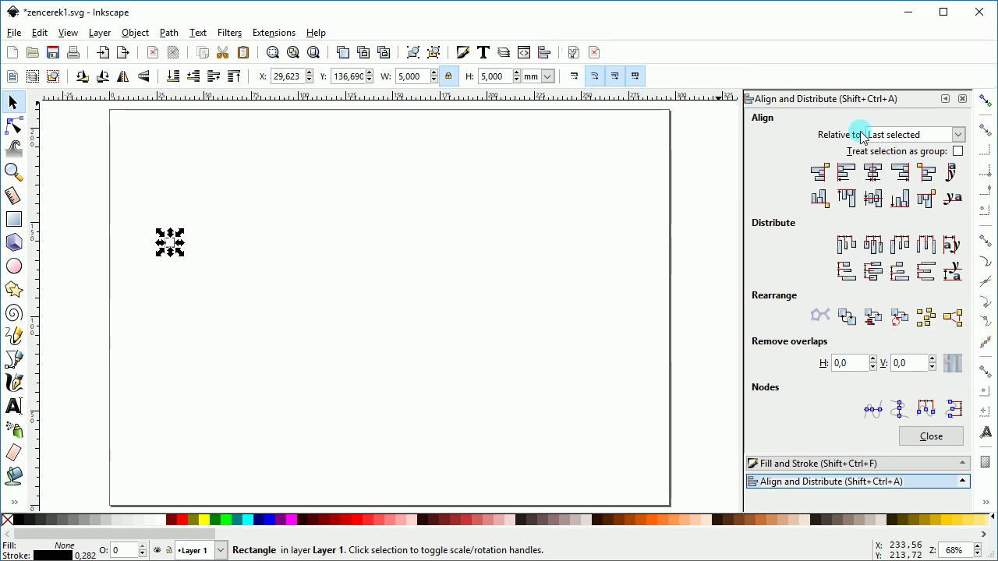
{"action": "left_click", "coordinate": [924, 135]}
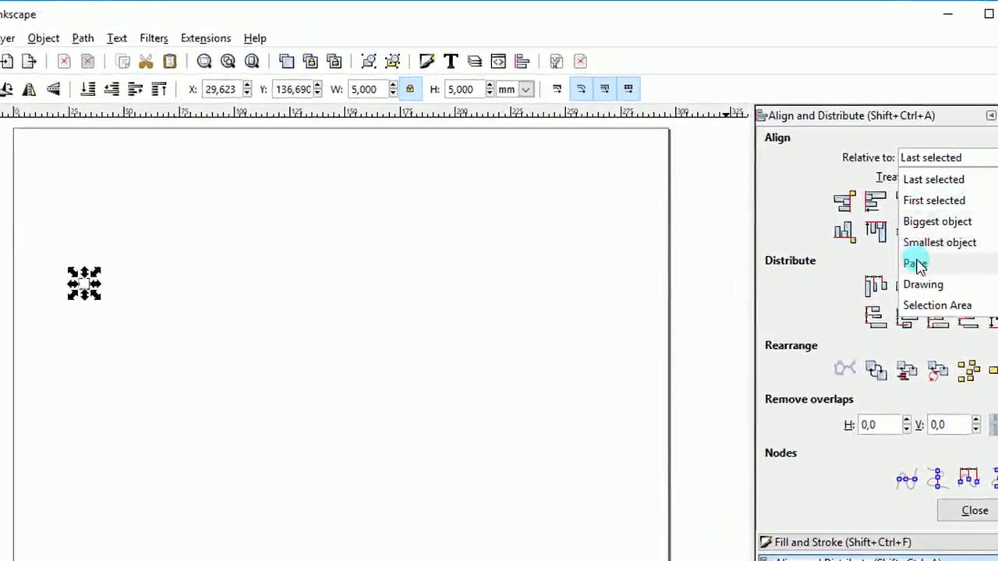
{"action": "left_click", "coordinate": [888, 227]}
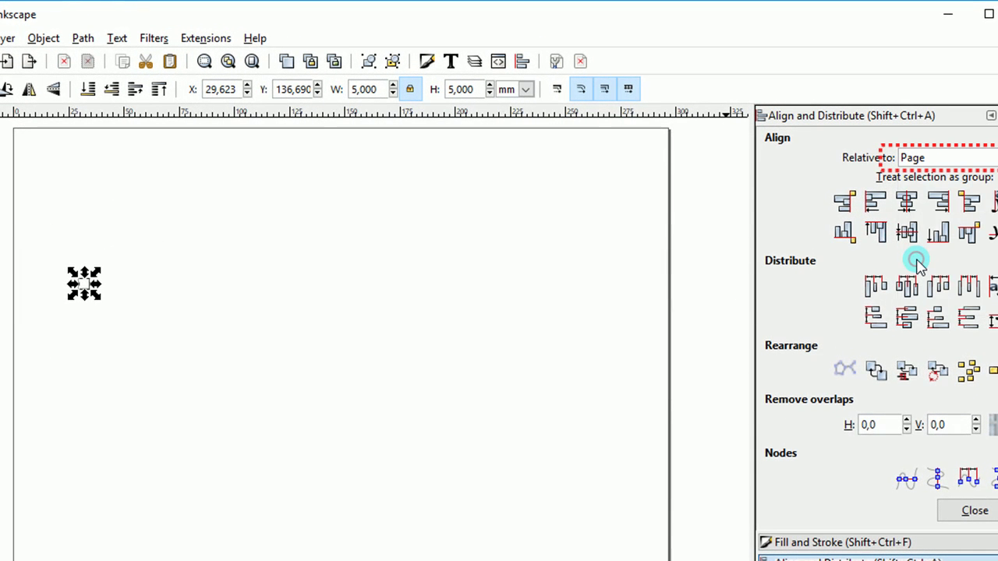
{"action": "left_click", "coordinate": [872, 202]}
{"action": "left_click", "coordinate": [875, 230]}
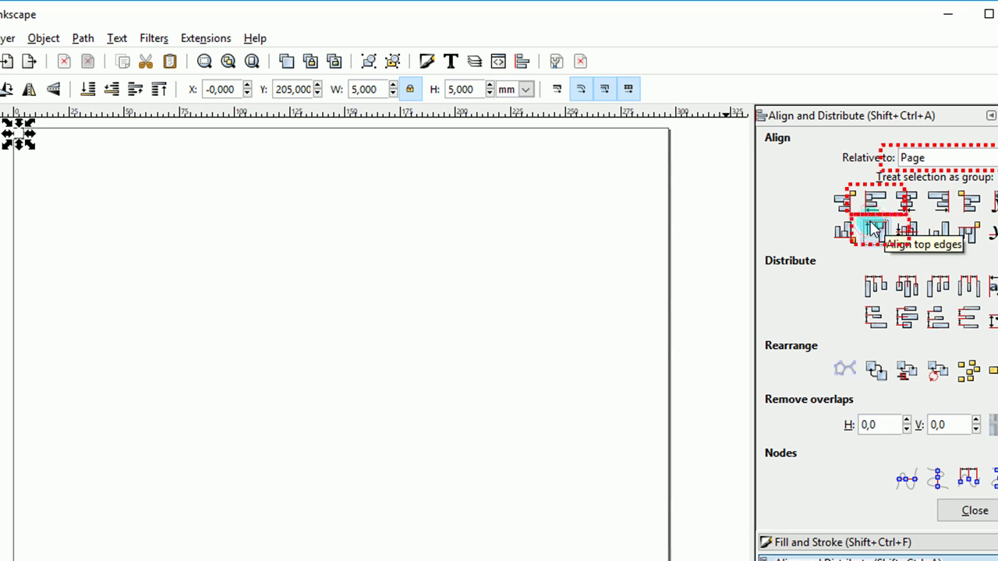
- Duplicate the square and align the copy to the page's bottom-right corner
{"action": "key", "text": "ctrl+d"}
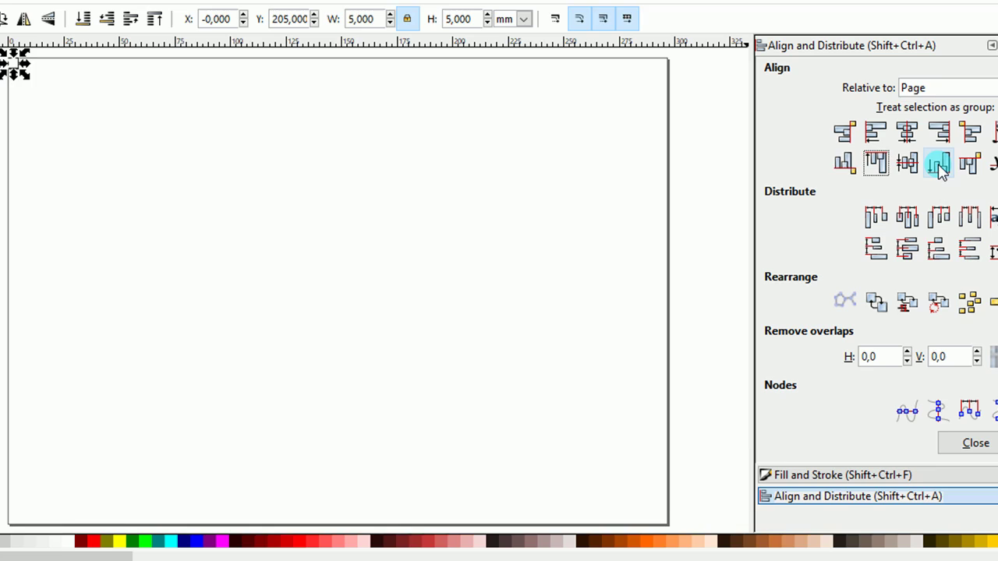
{"action": "left_click", "coordinate": [939, 165]}
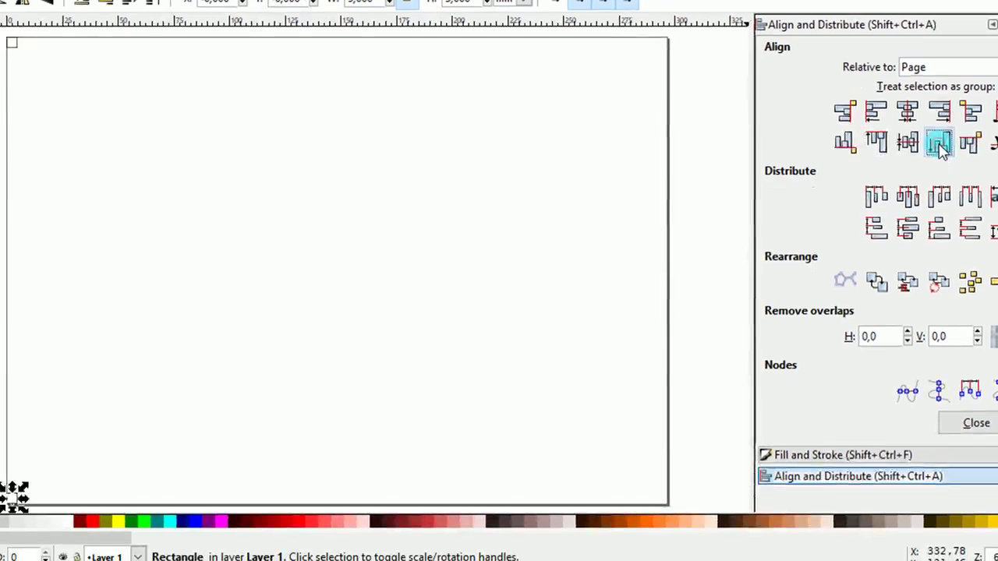
{"action": "left_click", "coordinate": [943, 112]}
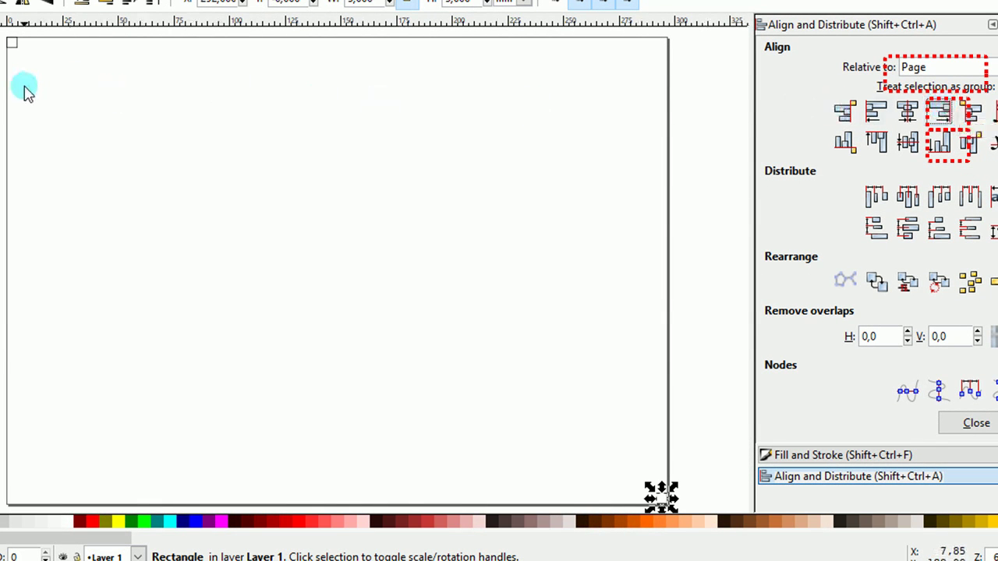
{"action": "left_click", "coordinate": [3, 50]}
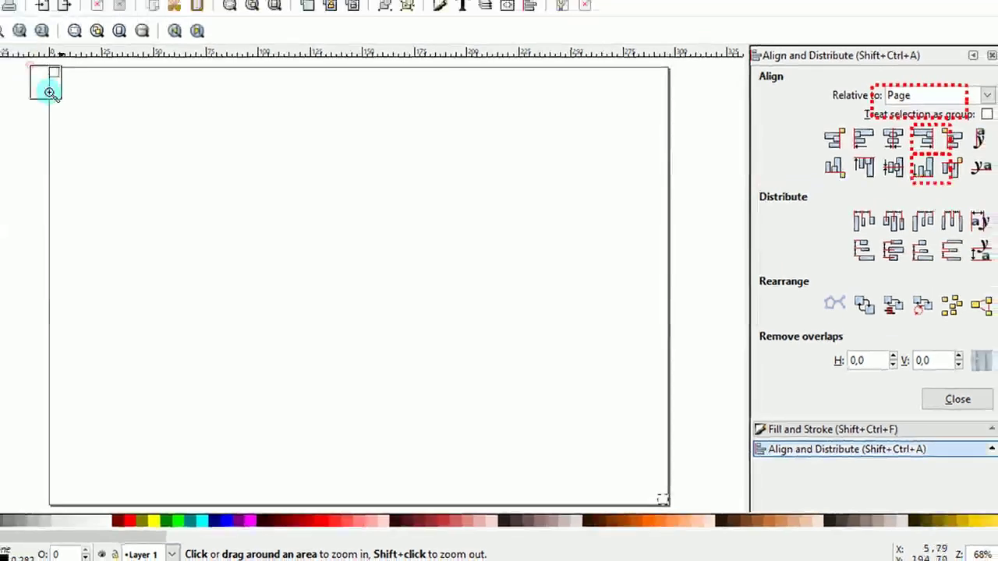
{"action": "left_click_drag", "start_coordinate": [92, 104], "coordinate": [181, 168]}
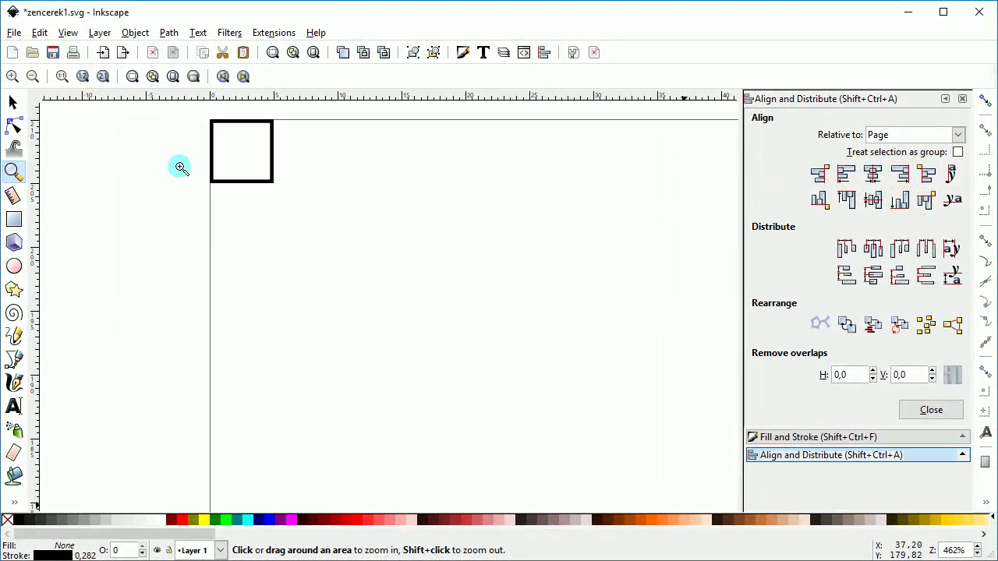
- Make a 10 mm copy of the corner square and move it into the page interior
{"action": "left_click", "coordinate": [12, 102]}
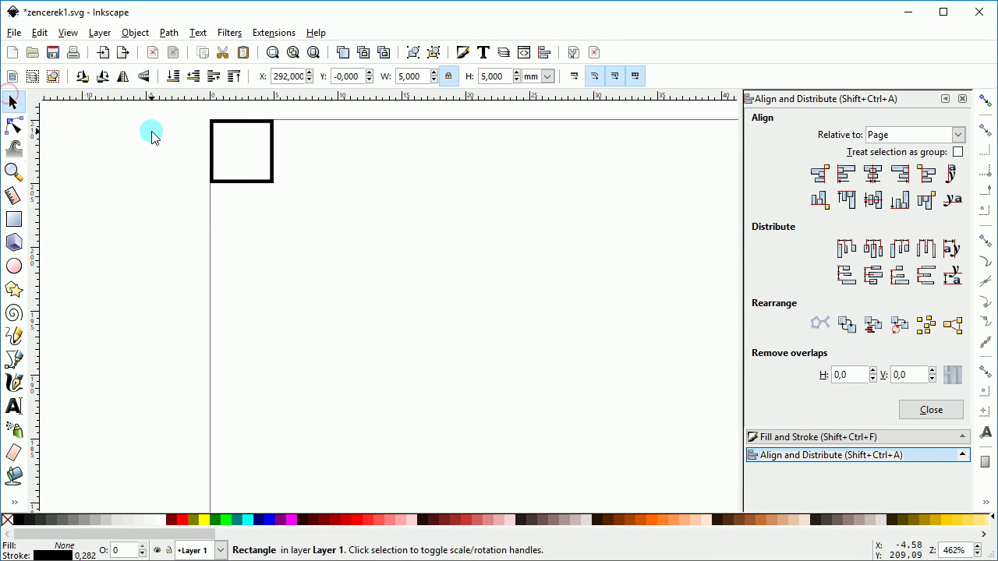
{"action": "left_click_drag", "start_coordinate": [176, 114], "coordinate": [334, 225]}
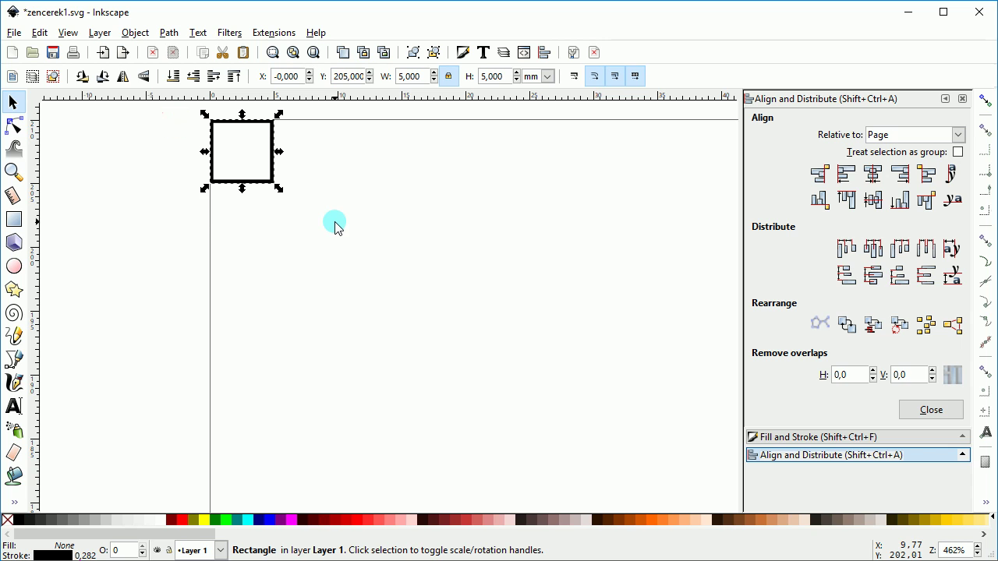
{"action": "left_click", "coordinate": [347, 58]}
{"action": "type", "text": "10"}
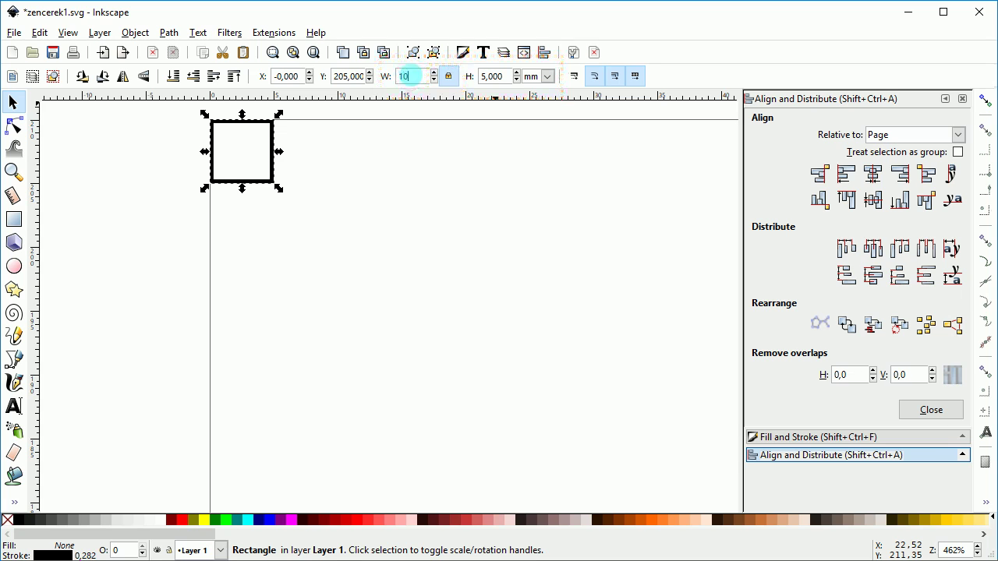
{"action": "key", "text": "Return"}
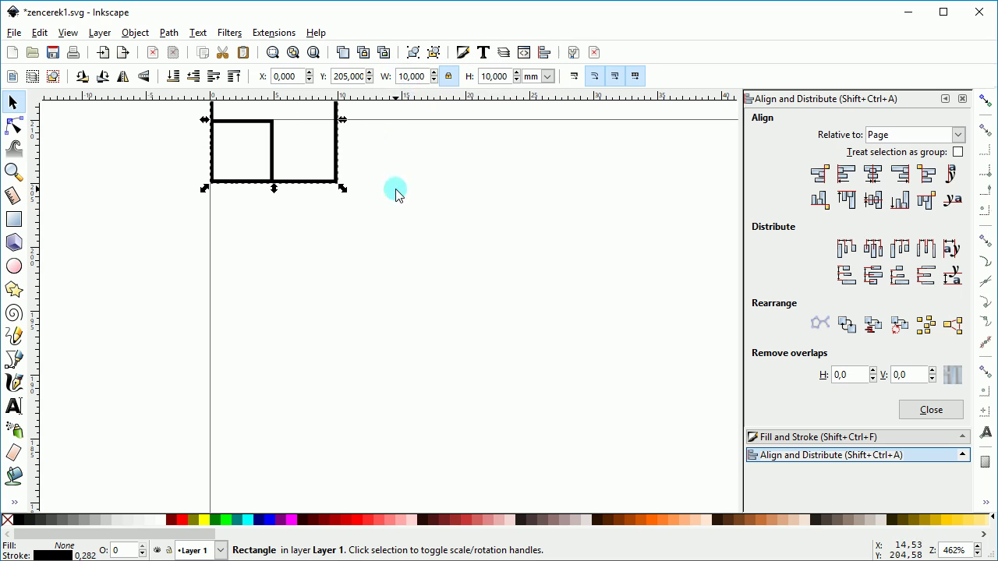
{"action": "mouse_move", "coordinate": [333, 148]}
{"action": "left_mouse_down"}
{"action": "mouse_move", "coordinate": [367, 220]}
{"action": "mouse_move", "coordinate": [438, 304]}
{"action": "left_mouse_up"}
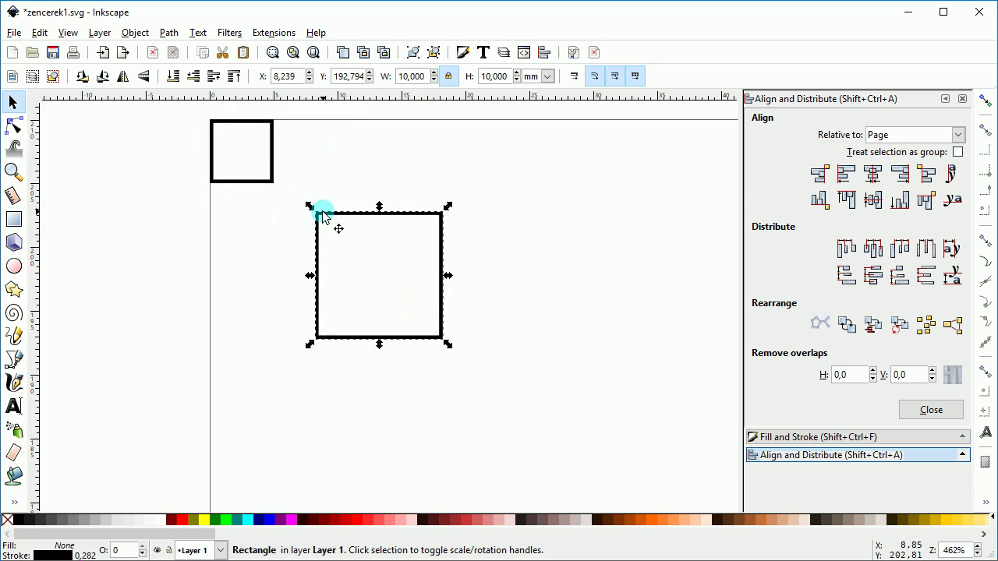
{"action": "left_click_drag", "start_coordinate": [323, 212], "coordinate": [355, 212]}
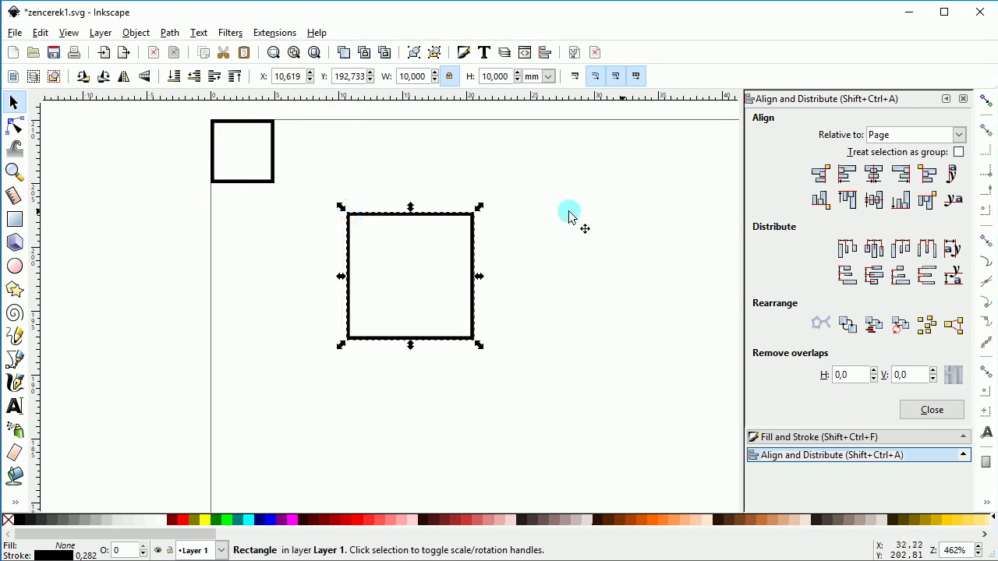
- With snapping on, snap the 10 mm square diagonally against the small square's corner
{"action": "left_click", "coordinate": [986, 99]}
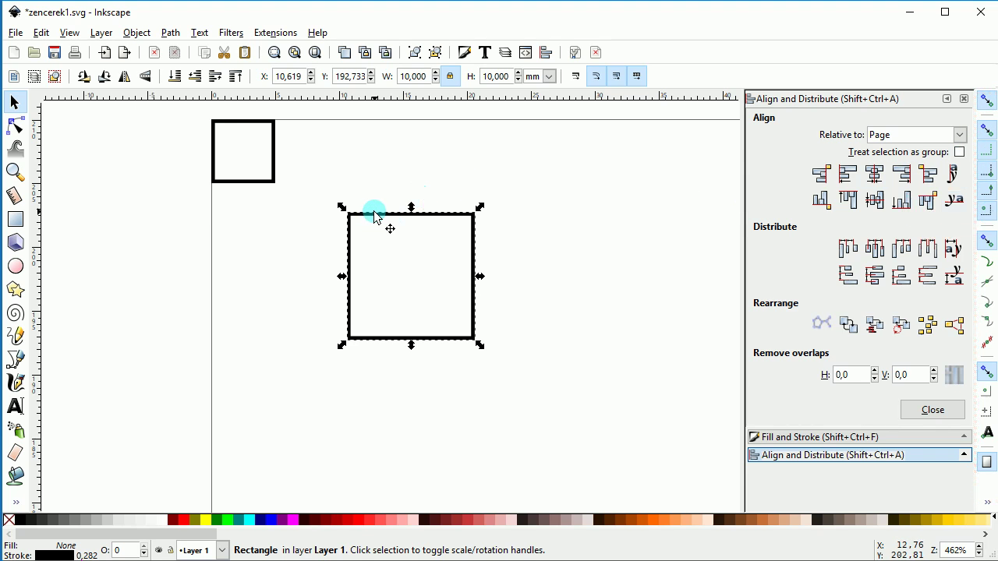
{"action": "left_click_drag", "start_coordinate": [375, 216], "coordinate": [417, 219]}
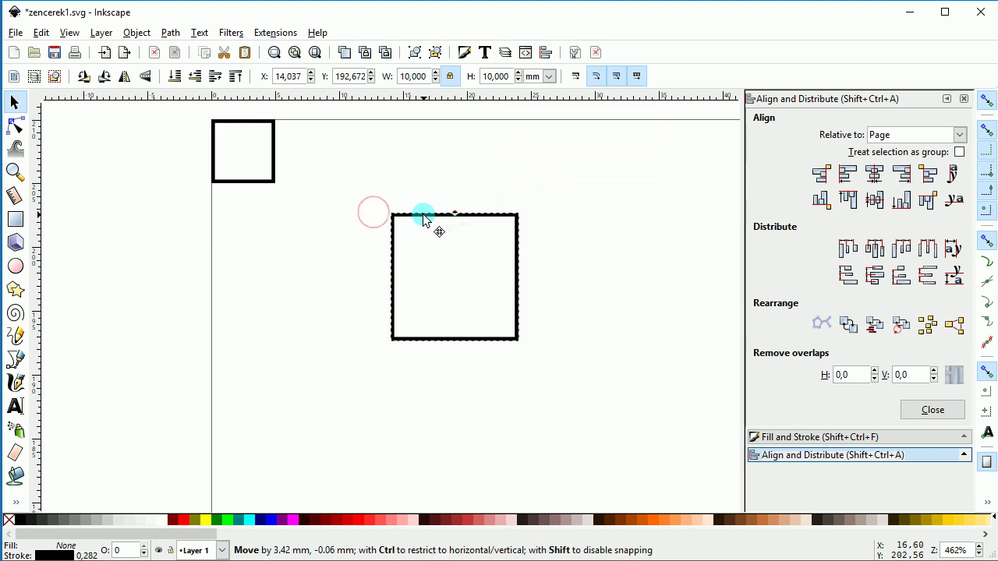
{"action": "left_click_drag", "start_coordinate": [417, 212], "coordinate": [431, 189]}
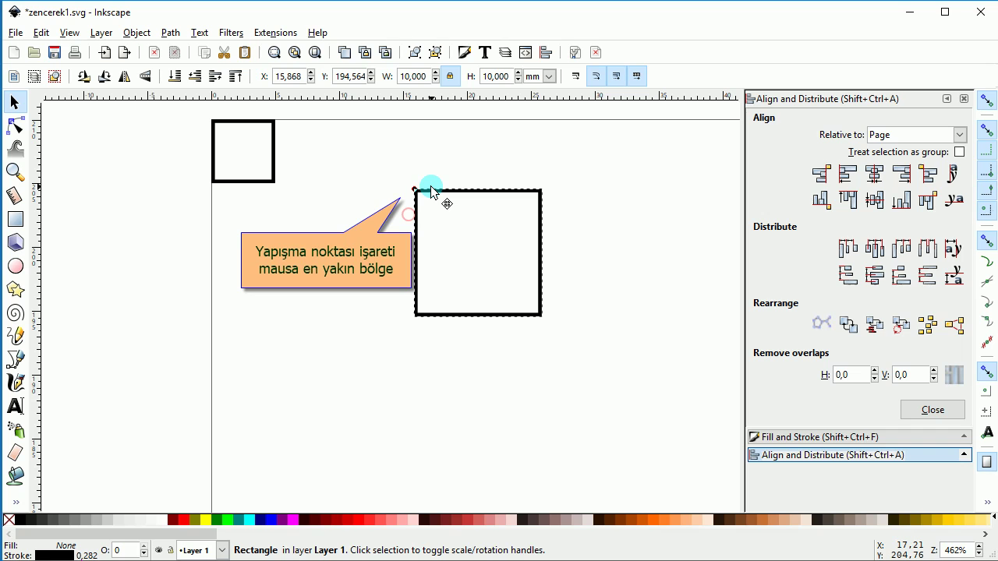
{"action": "mouse_move", "coordinate": [430, 186]}
{"action": "left_mouse_down"}
{"action": "mouse_move", "coordinate": [288, 180]}
{"action": "mouse_move", "coordinate": [367, 201]}
{"action": "left_mouse_up"}
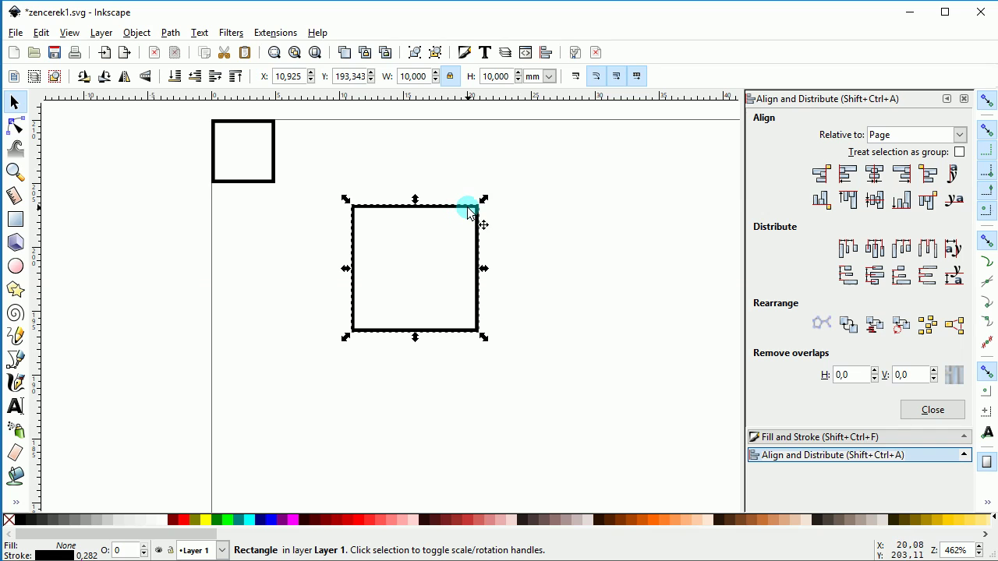
{"action": "mouse_move", "coordinate": [470, 210]}
{"action": "left_mouse_down"}
{"action": "mouse_move", "coordinate": [375, 179]}
{"action": "mouse_move", "coordinate": [198, 193]}
{"action": "mouse_move", "coordinate": [502, 170]}
{"action": "left_mouse_up"}
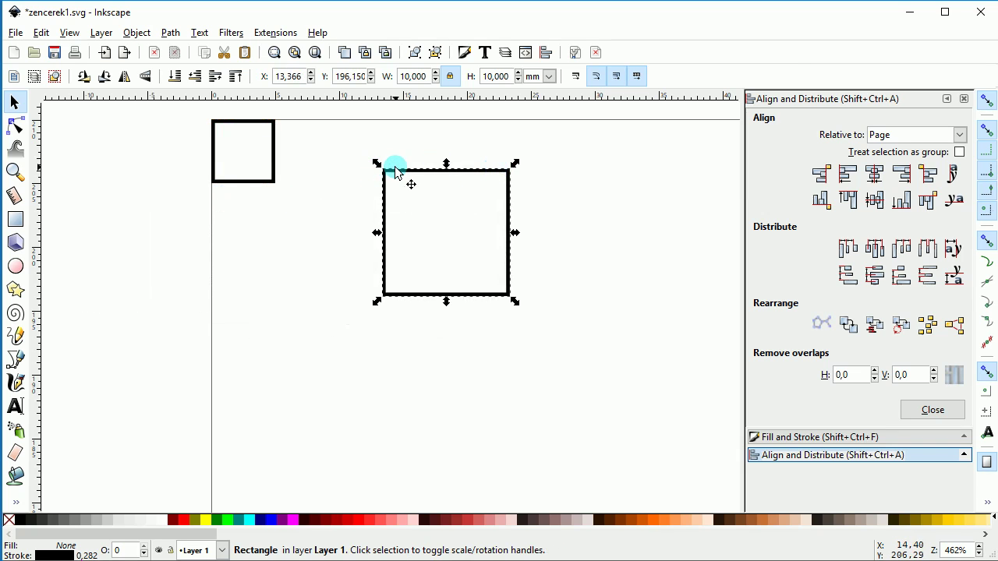
{"action": "left_click_drag", "start_coordinate": [392, 175], "coordinate": [278, 189]}
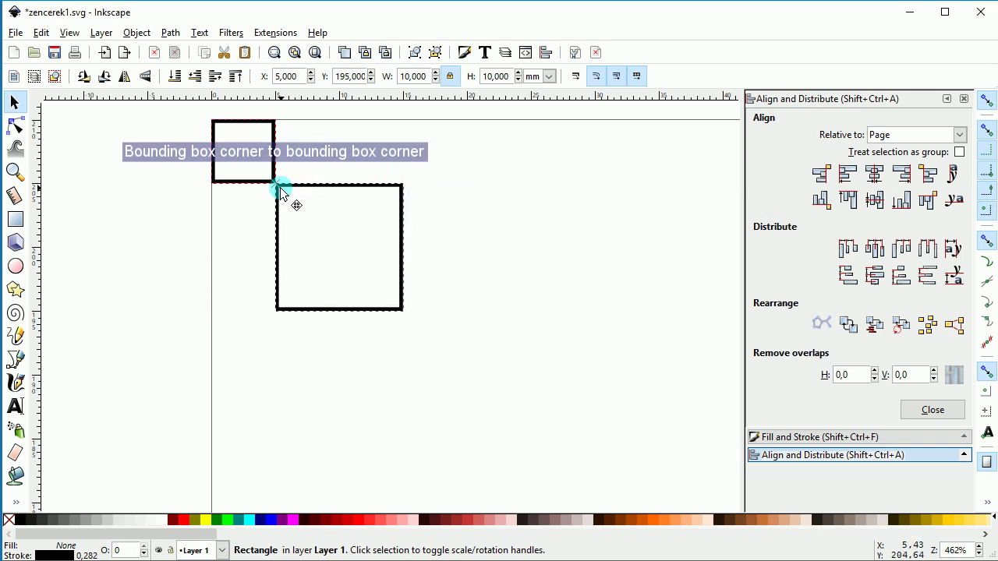
{"action": "left_click", "coordinate": [457, 227]}
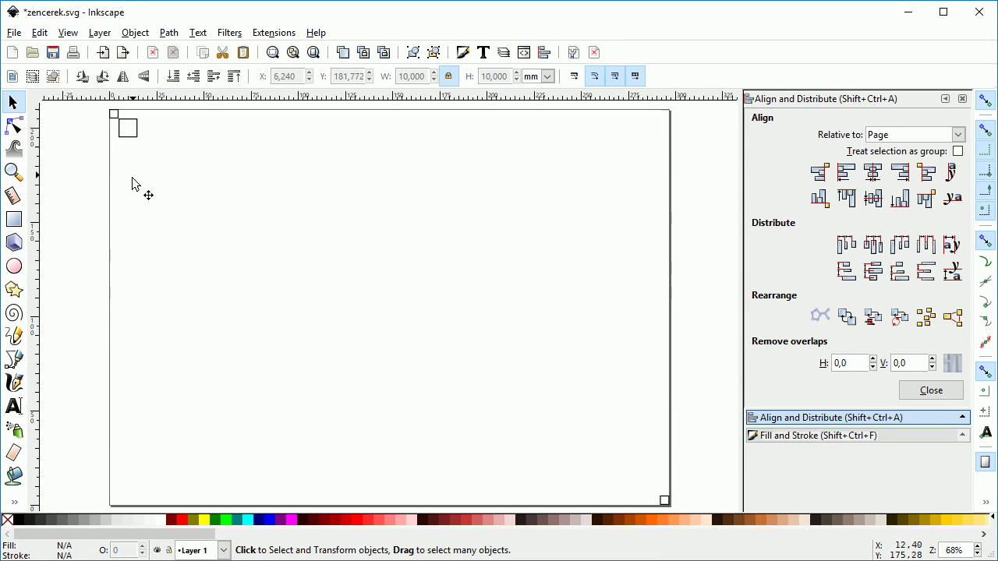
- Duplicate the 10 mm square and snap the copy 5 mm inside the bottom-right corner
{"action": "left_click", "coordinate": [134, 138]}
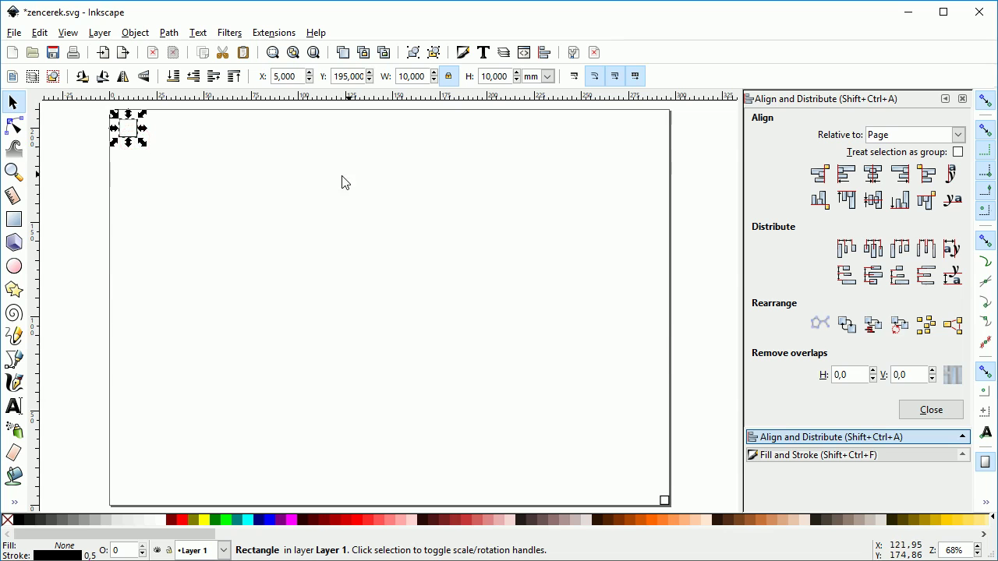
{"action": "key", "text": "ctrl+d"}
{"action": "left_click_drag", "start_coordinate": [189, 226], "coordinate": [590, 474]}
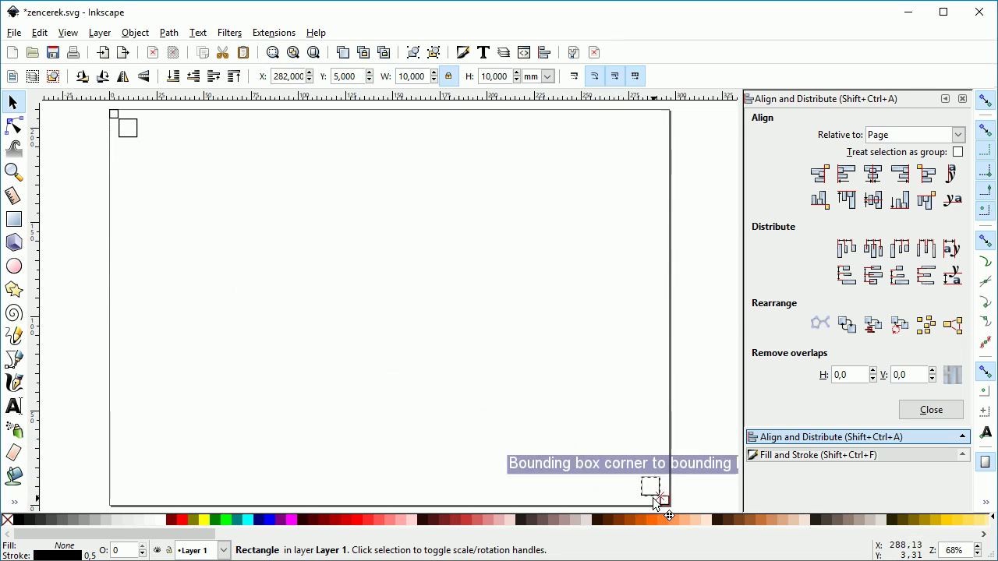
{"action": "left_click_drag", "start_coordinate": [649, 498], "coordinate": [652, 497]}
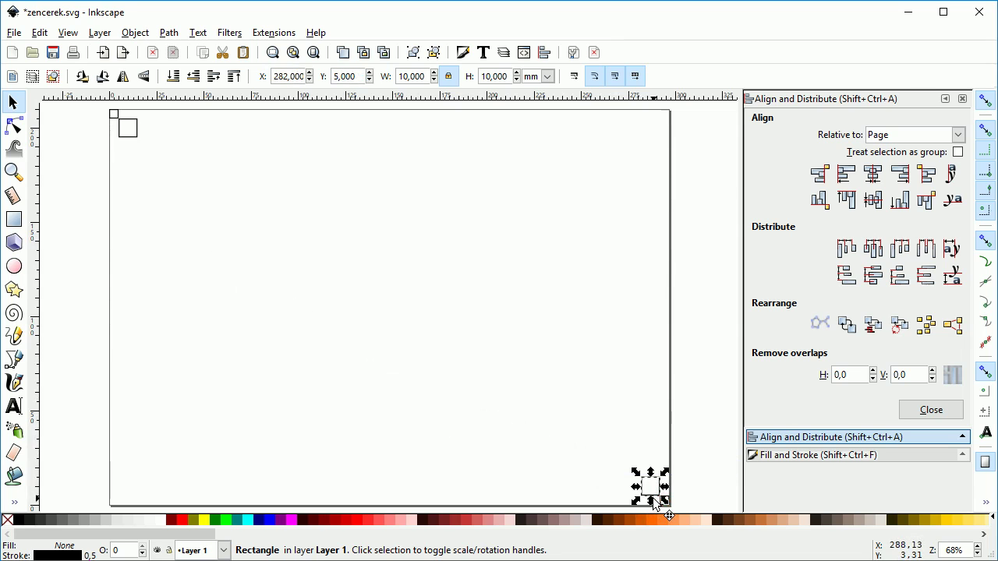
{"action": "left_click", "coordinate": [519, 413]}
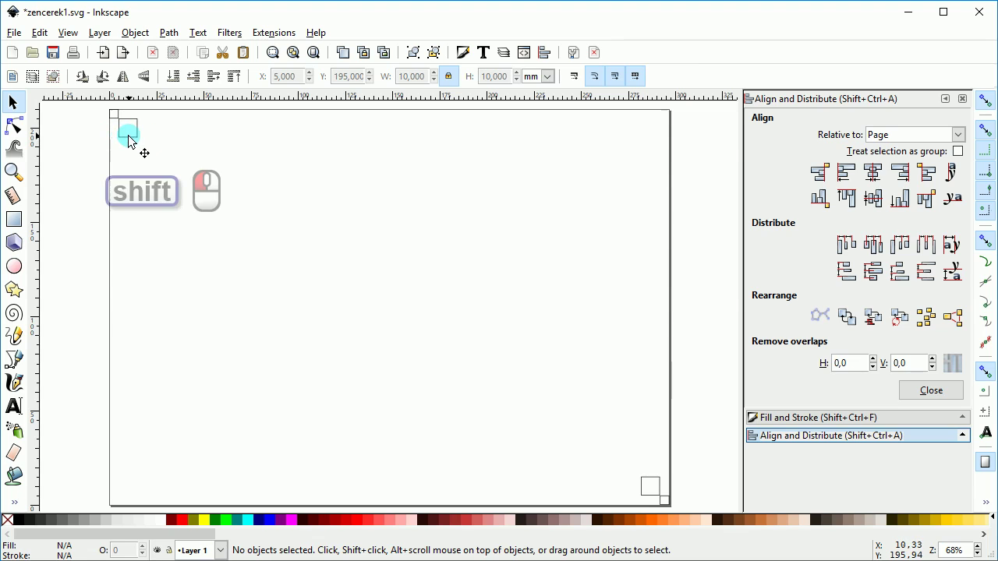
- Select both 10 mm squares together
{"action": "left_click", "coordinate": [128, 139], "text": "shift"}
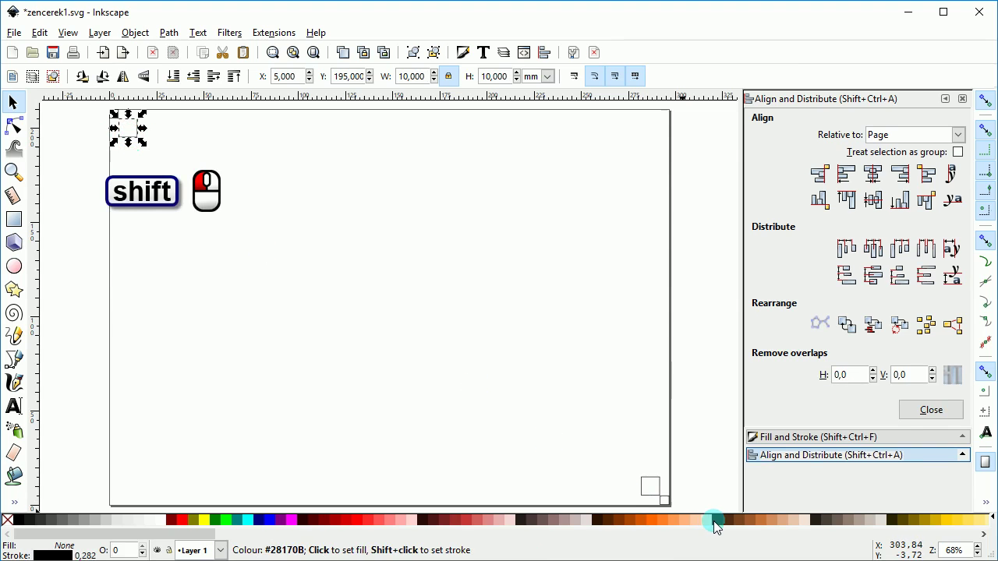
{"action": "left_click", "coordinate": [649, 480], "text": "shift"}
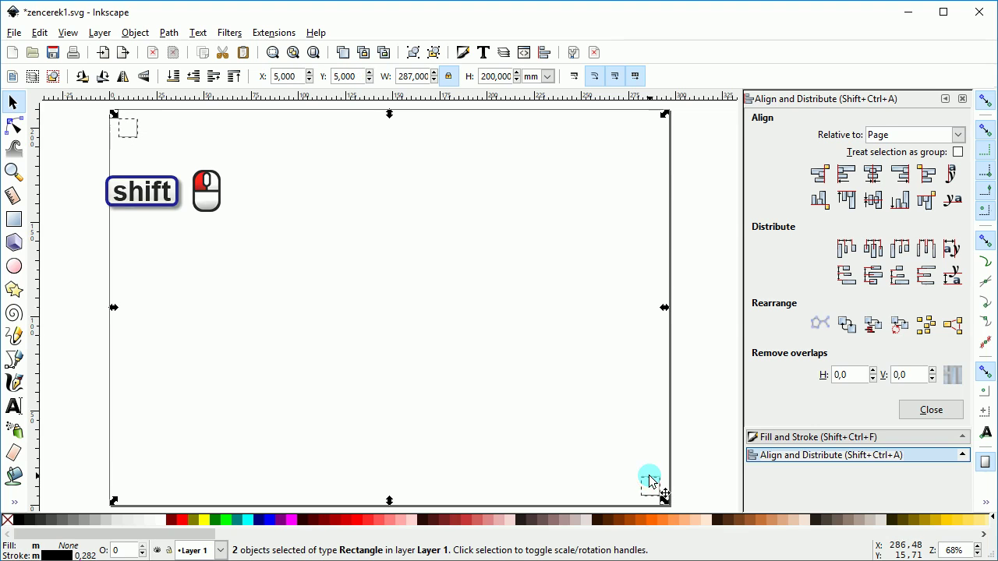
{"action": "left_click", "coordinate": [135, 33]}
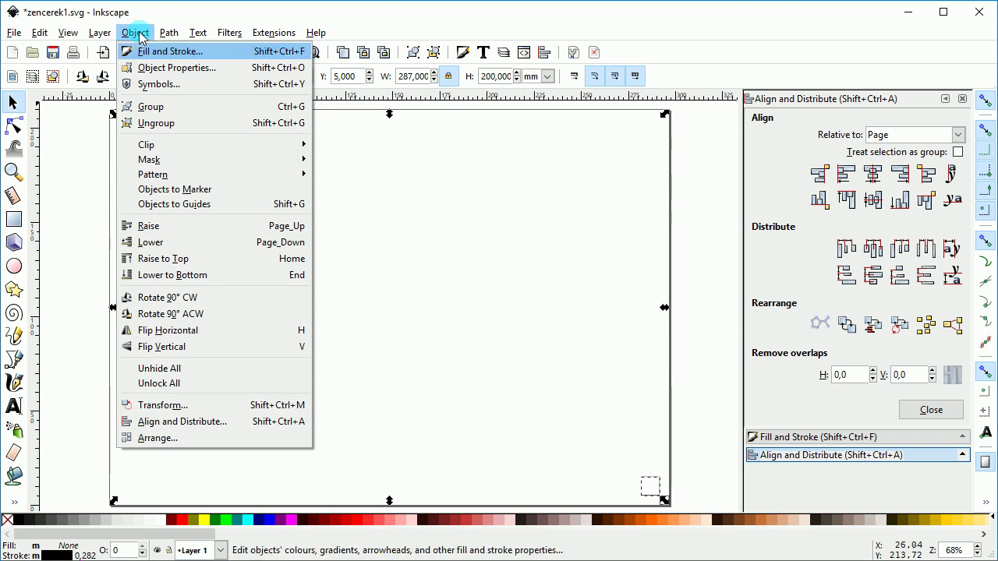
- Convert both 10 mm squares to guides and draw a rectangle between their inset intersections
{"action": "left_click", "coordinate": [181, 204]}
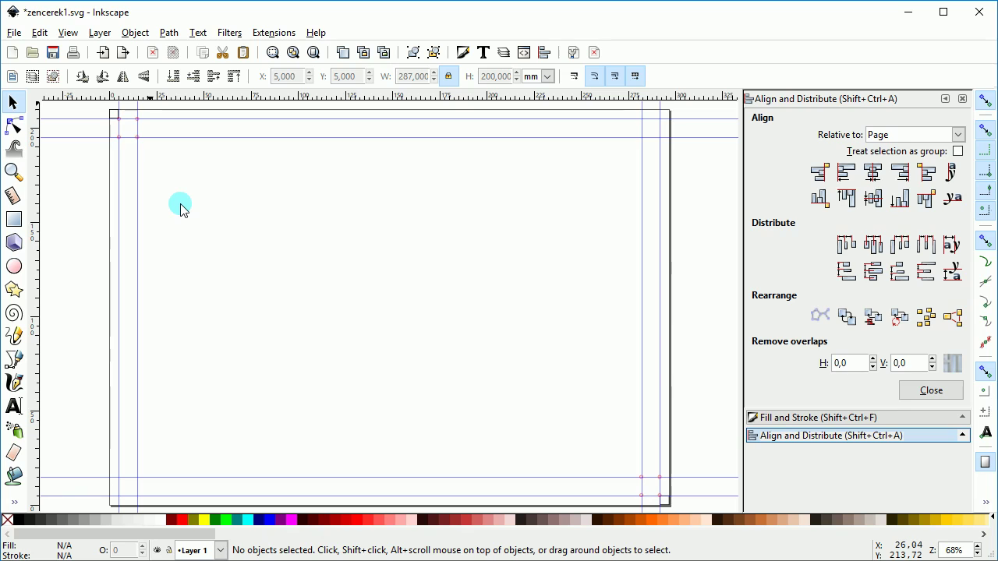
{"action": "left_click", "coordinate": [14, 219]}
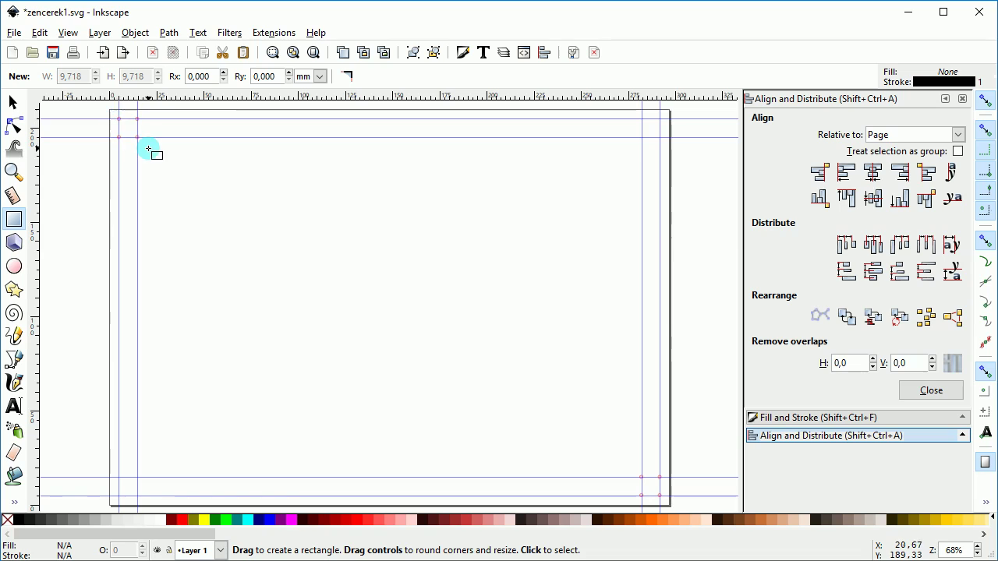
{"action": "key", "text": "minus"}
{"action": "key", "text": "minus"}
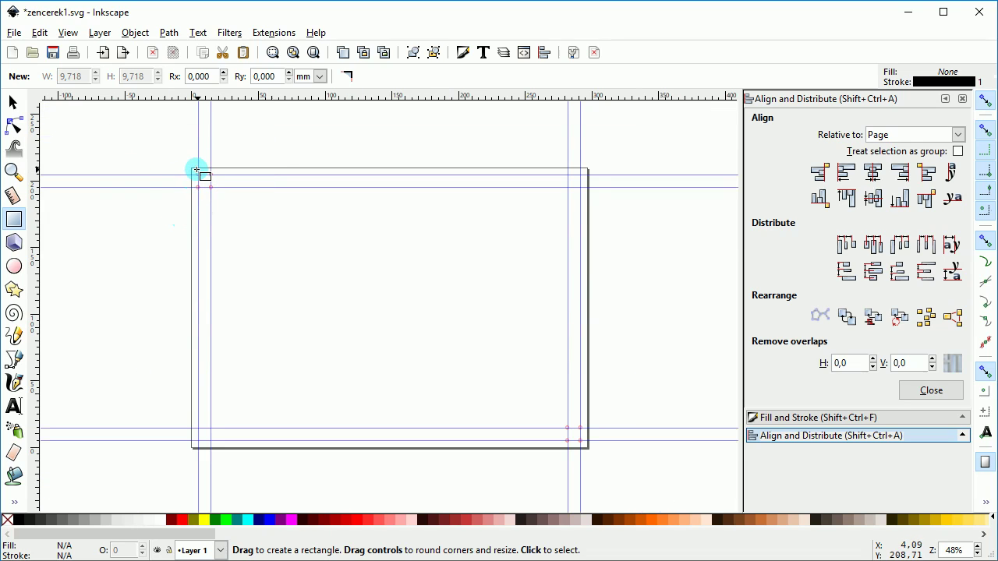
{"action": "mouse_move", "coordinate": [199, 175]}
{"action": "left_mouse_down"}
{"action": "mouse_move", "coordinate": [564, 445]}
{"action": "mouse_move", "coordinate": [579, 442]}
{"action": "left_mouse_up"}
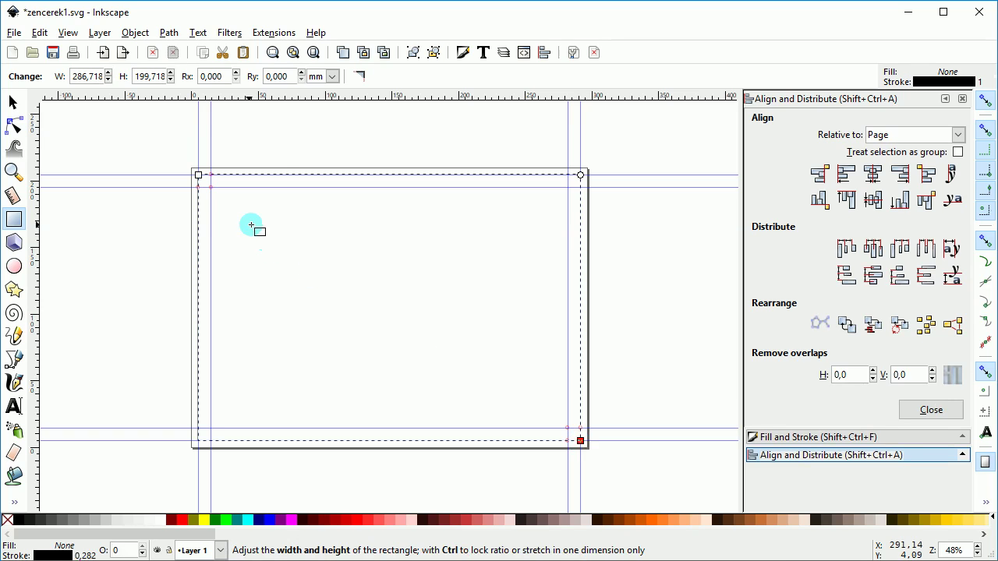
- Fit the border rectangle to the inner guide corners and zoom into the top-left cell
{"action": "mouse_move", "coordinate": [210, 187]}
{"action": "left_mouse_down"}
{"action": "mouse_move", "coordinate": [315, 282]}
{"action": "mouse_move", "coordinate": [567, 428]}
{"action": "left_mouse_up"}
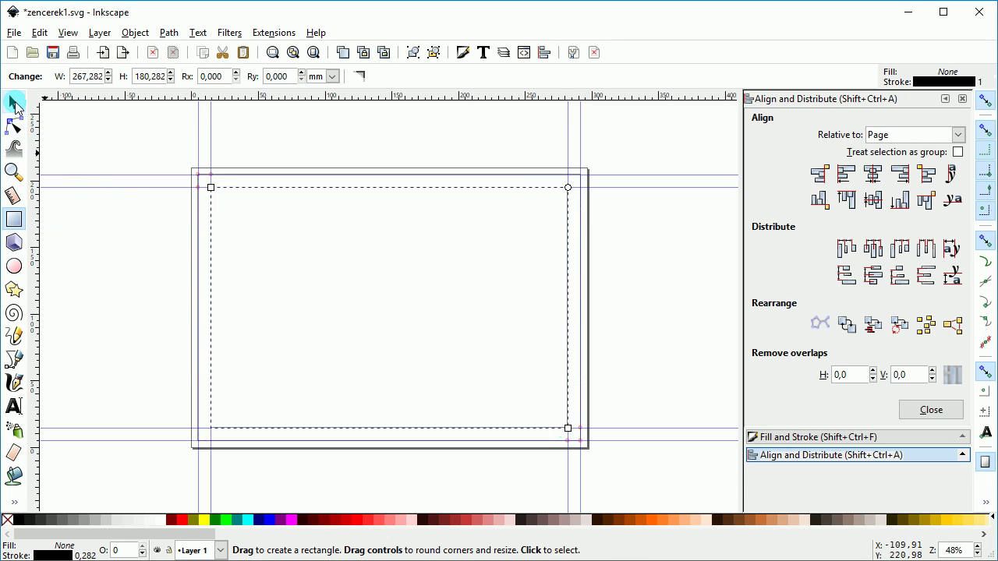
{"action": "left_click", "coordinate": [12, 102]}
{"action": "key", "text": "z"}
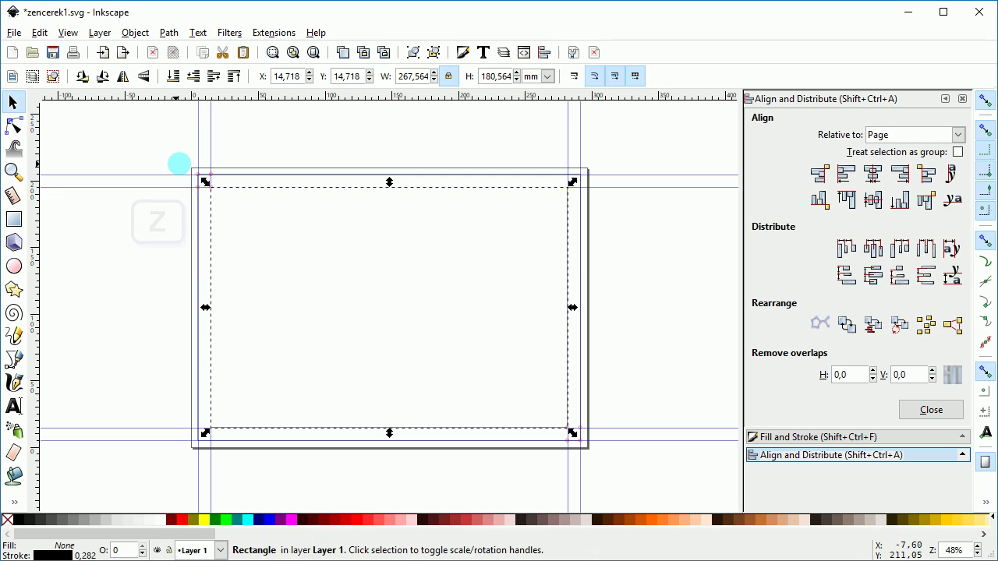
{"action": "left_click_drag", "start_coordinate": [172, 151], "coordinate": [305, 245]}
{"action": "key", "text": "z"}
{"action": "left_click_drag", "start_coordinate": [193, 181], "coordinate": [363, 300]}
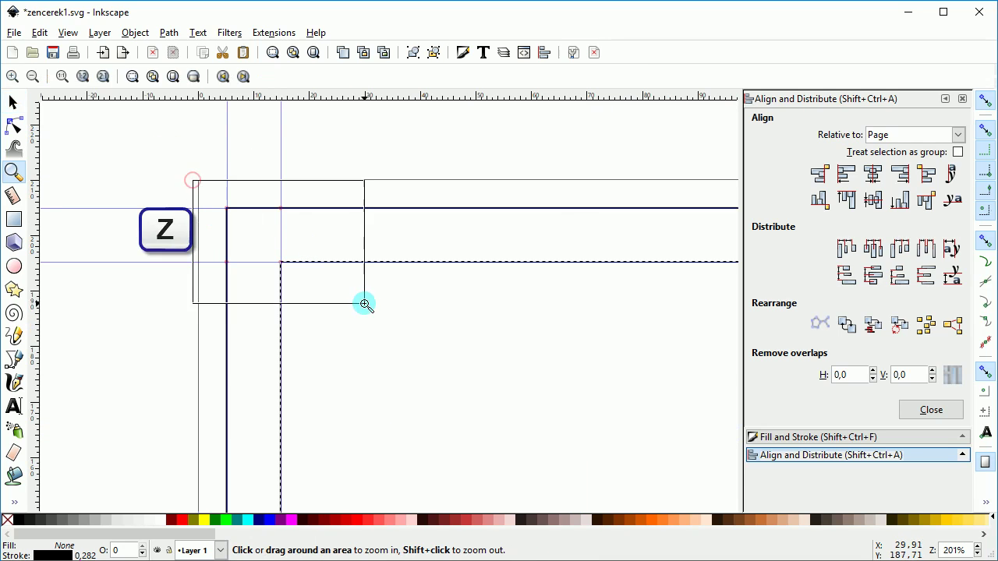
{"action": "left_click_drag", "start_coordinate": [457, 316], "coordinate": [418, 285]}
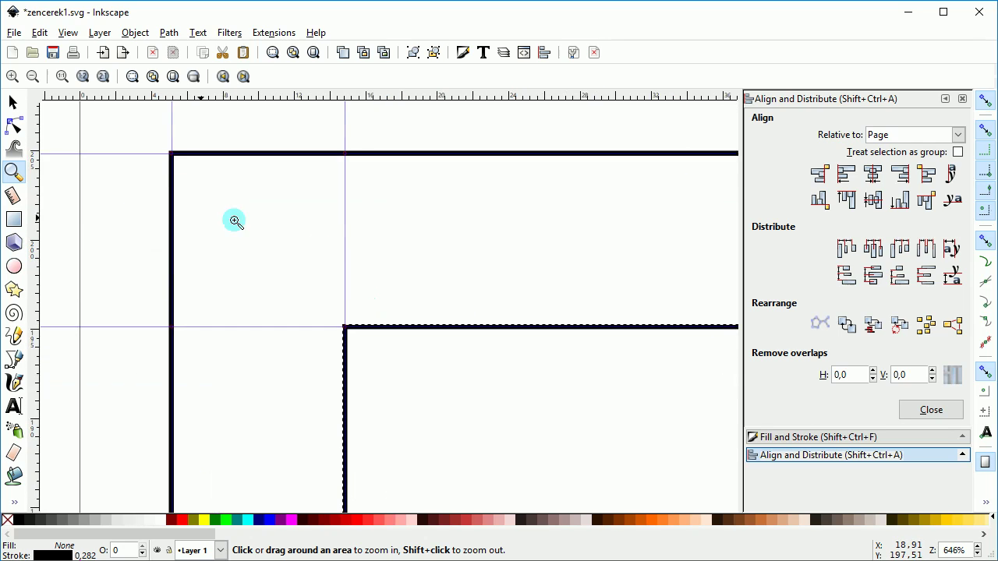
- Draw a 10 mm square filling the top-left corner cell between the guides
{"action": "left_click", "coordinate": [13, 222]}
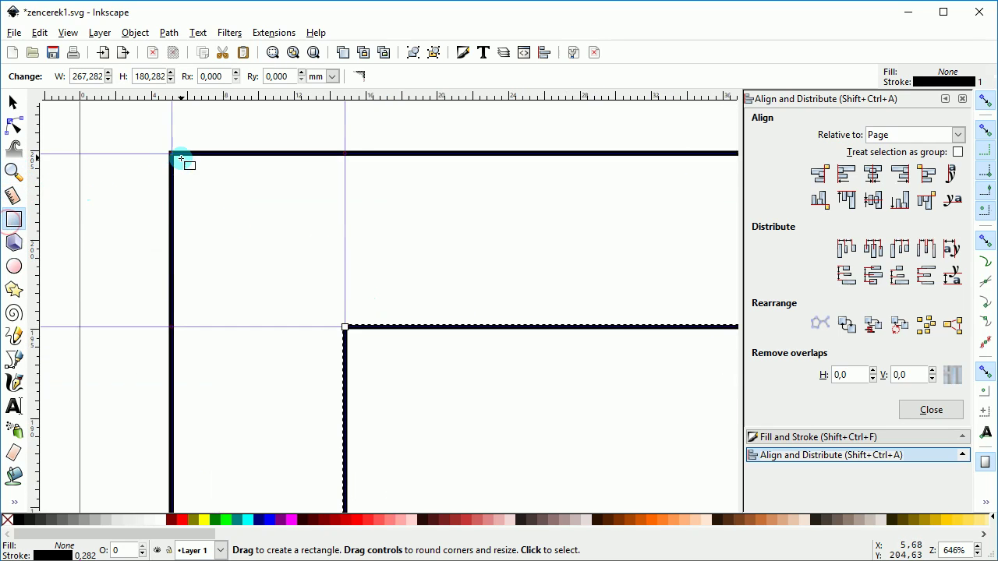
{"action": "left_click_drag", "start_coordinate": [171, 154], "coordinate": [345, 327]}
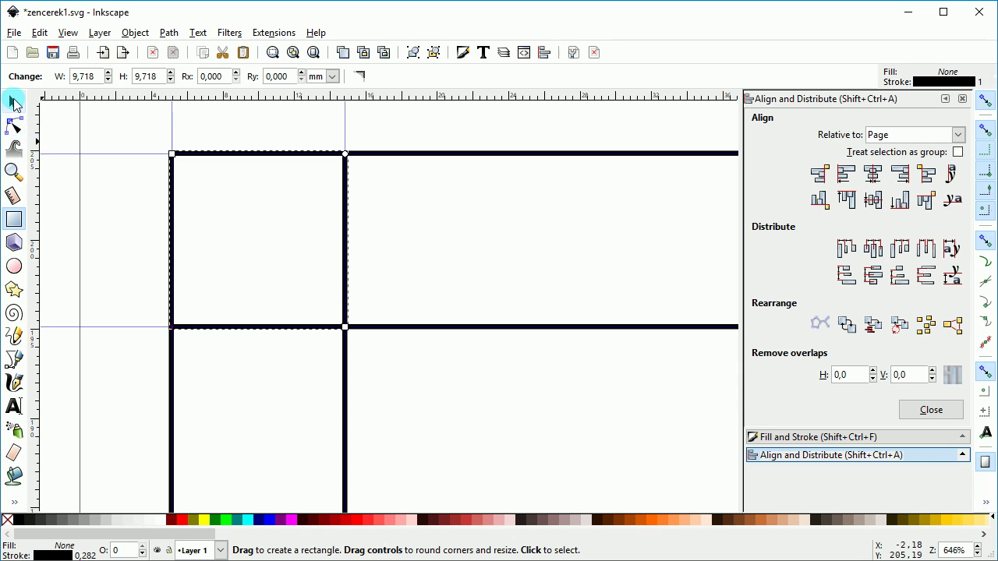
{"action": "left_click", "coordinate": [13, 101]}
{"action": "left_click", "coordinate": [100, 118]}
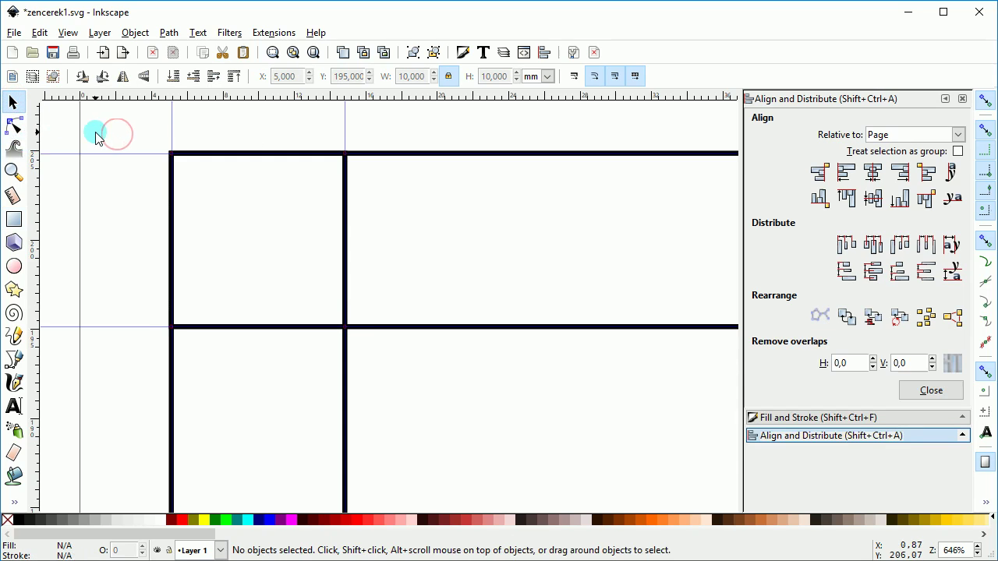
- Draw a small circle inside the corner square and fill it solid black
{"action": "left_click", "coordinate": [16, 268]}
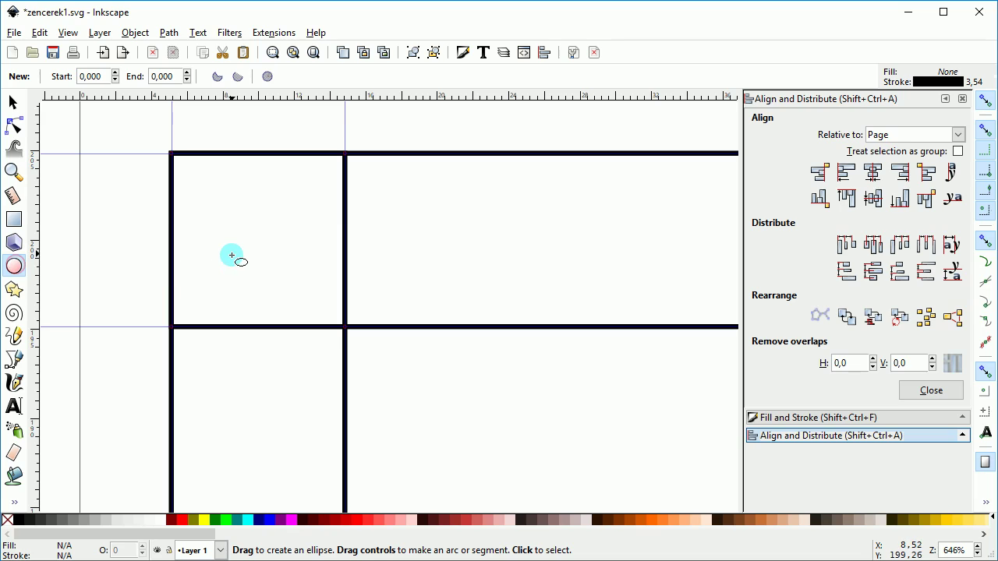
{"action": "left_click_drag", "start_coordinate": [233, 231], "coordinate": [298, 288]}
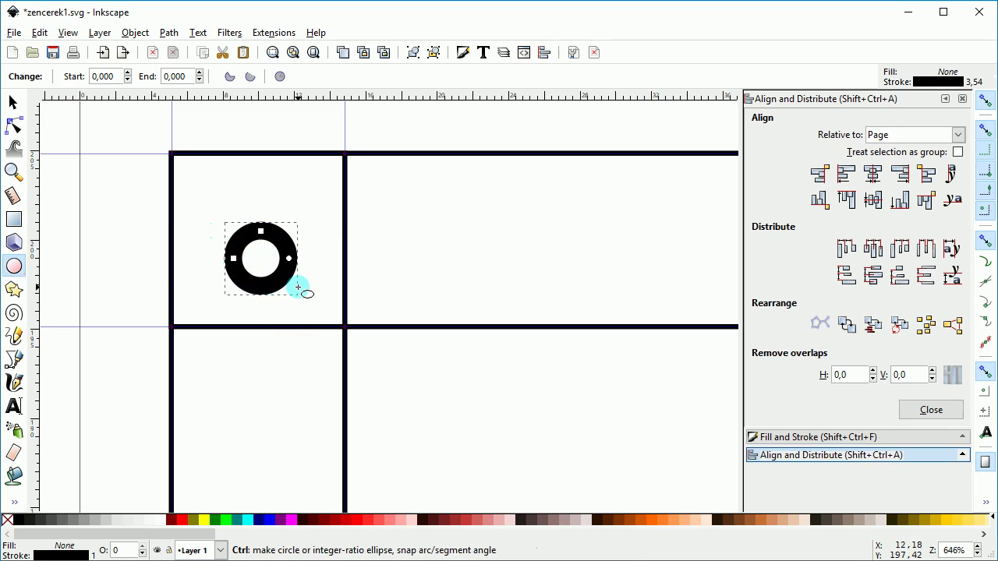
{"action": "left_click", "coordinate": [12, 102]}
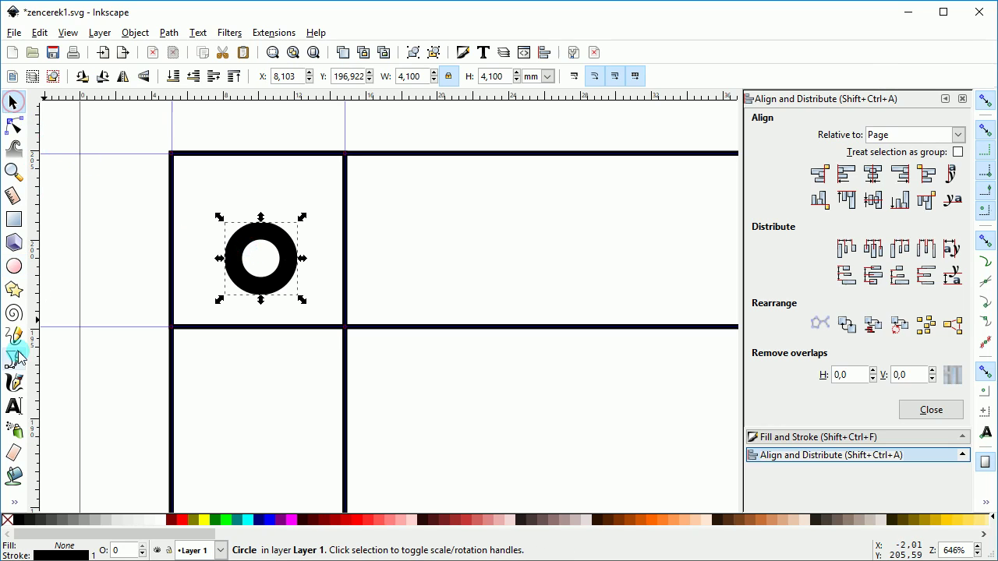
{"action": "left_click", "coordinate": [17, 520]}
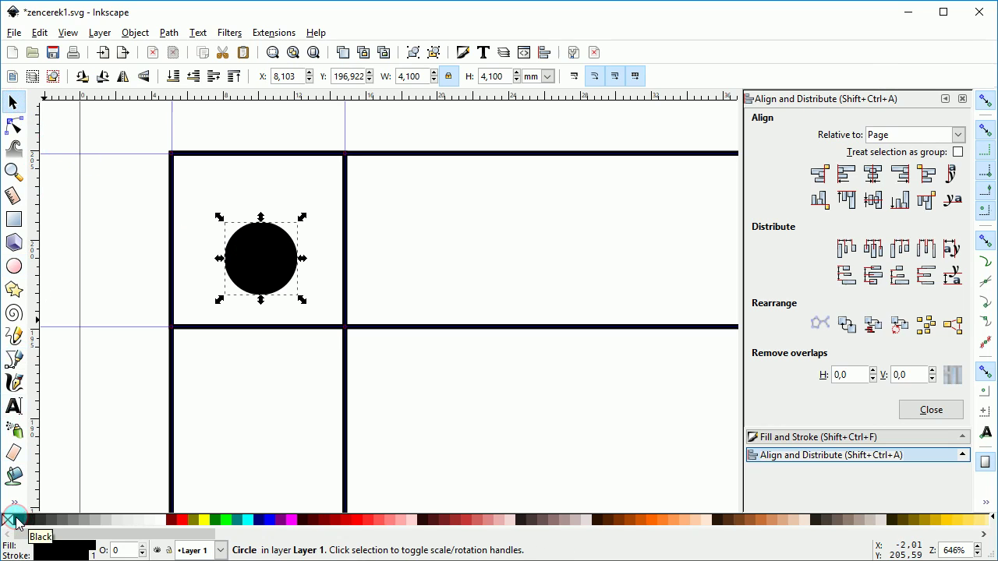
- Remove the circle's outline and resize it to 3 × 3 mm
{"action": "left_click", "coordinate": [466, 55]}
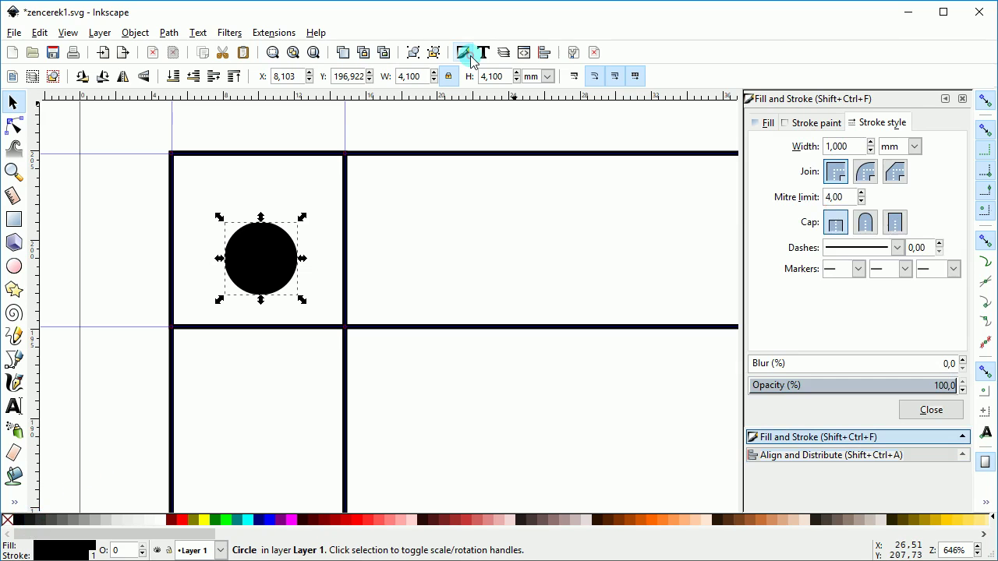
{"action": "left_click", "coordinate": [803, 123]}
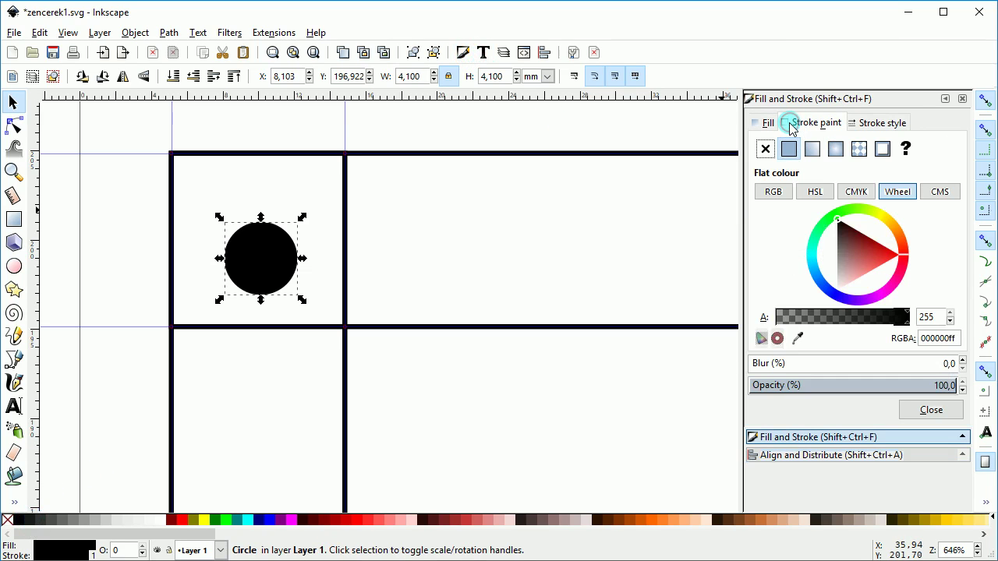
{"action": "left_click", "coordinate": [764, 149]}
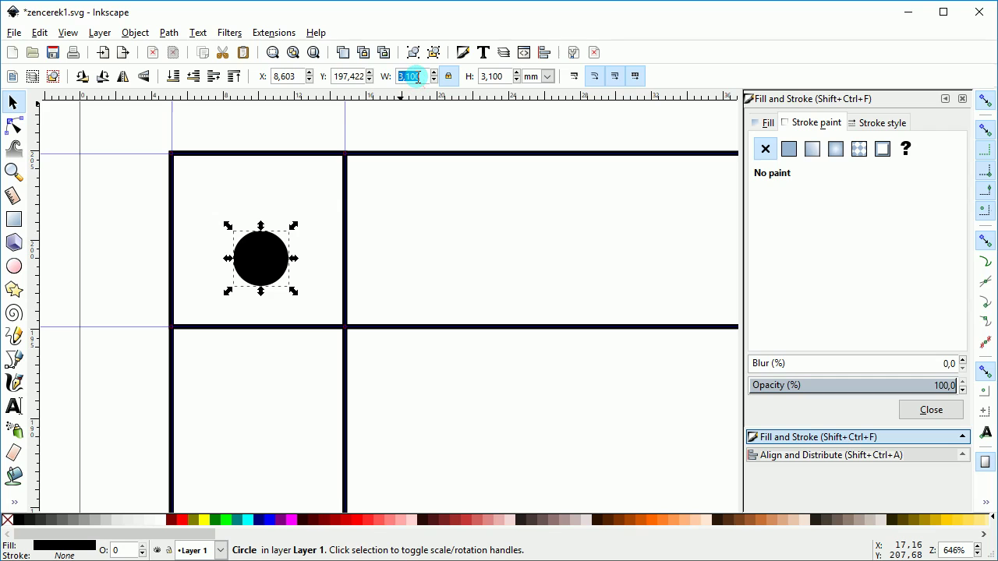
{"action": "type", "text": "3"}
{"action": "left_click", "coordinate": [450, 76]}
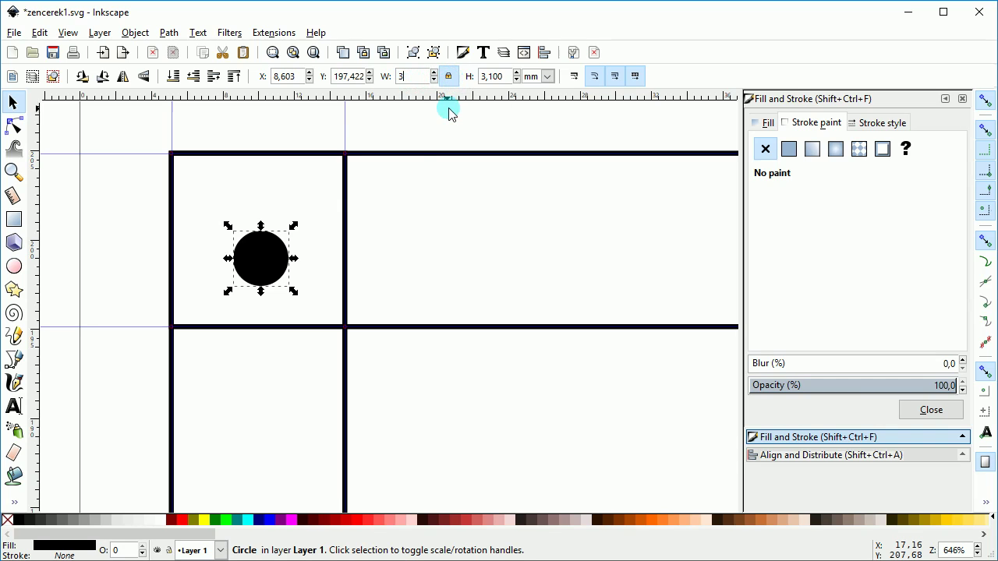
{"action": "left_click", "coordinate": [388, 227]}
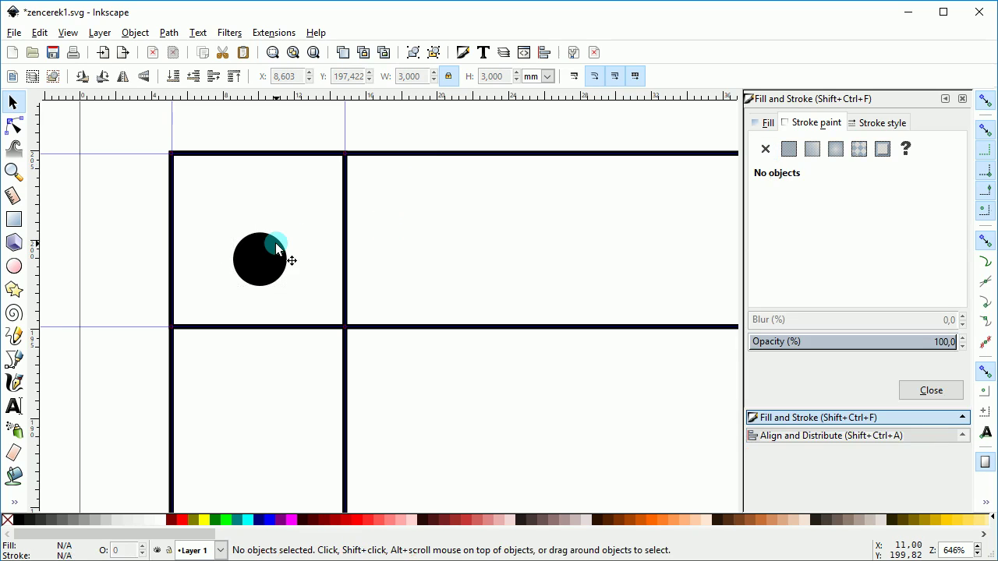
- Duplicate the circle up and right, and turn the copy into a half-circle (end angle 180°)
{"action": "left_click_drag", "start_coordinate": [258, 246], "coordinate": [253, 227]}
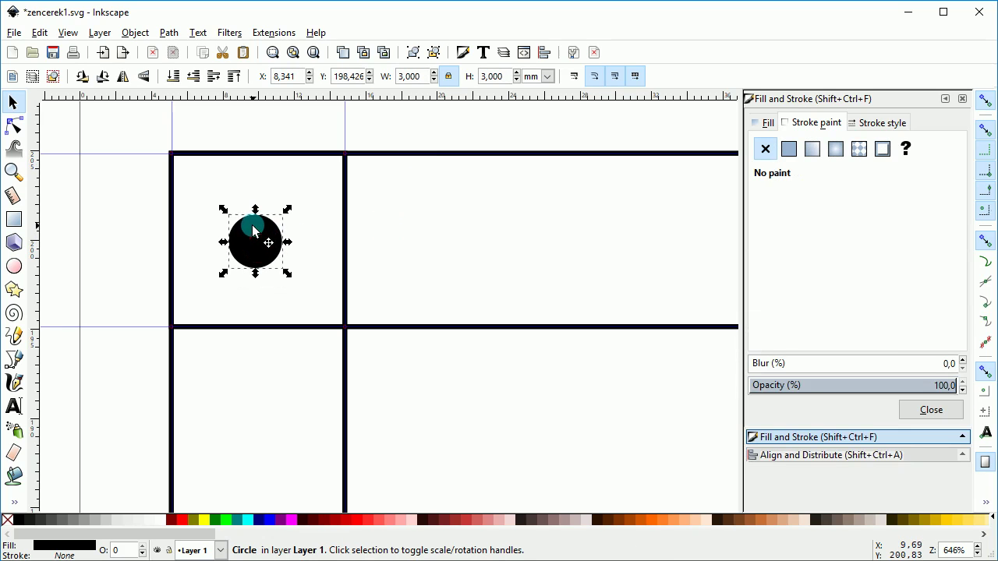
{"action": "left_click", "coordinate": [338, 54]}
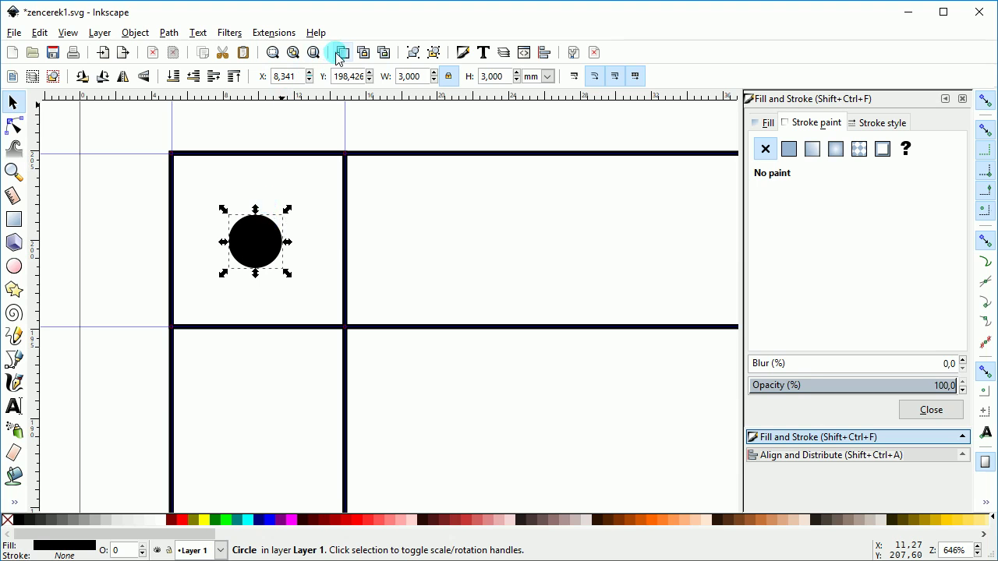
{"action": "left_click", "coordinate": [269, 254]}
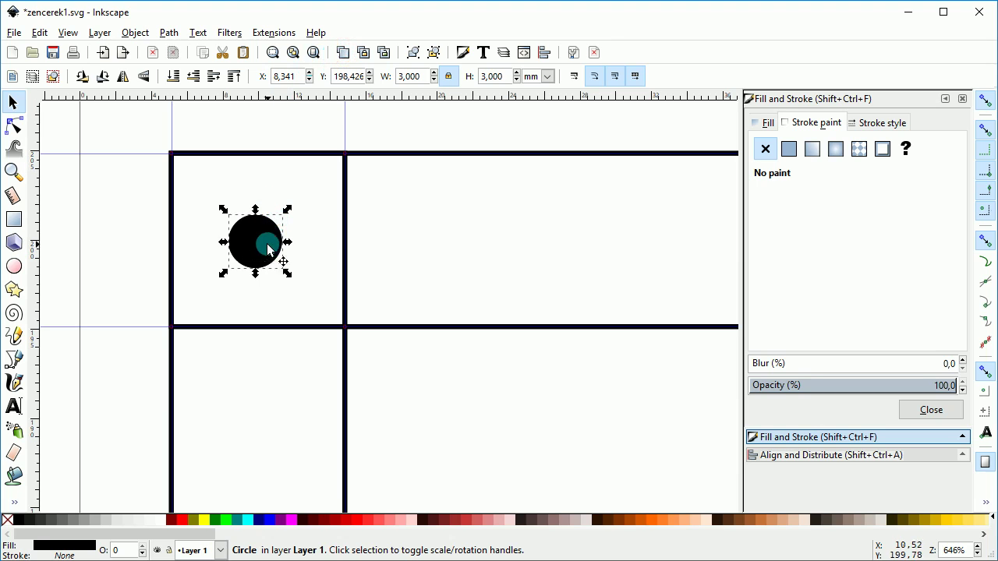
{"action": "left_click_drag", "start_coordinate": [268, 248], "coordinate": [309, 207]}
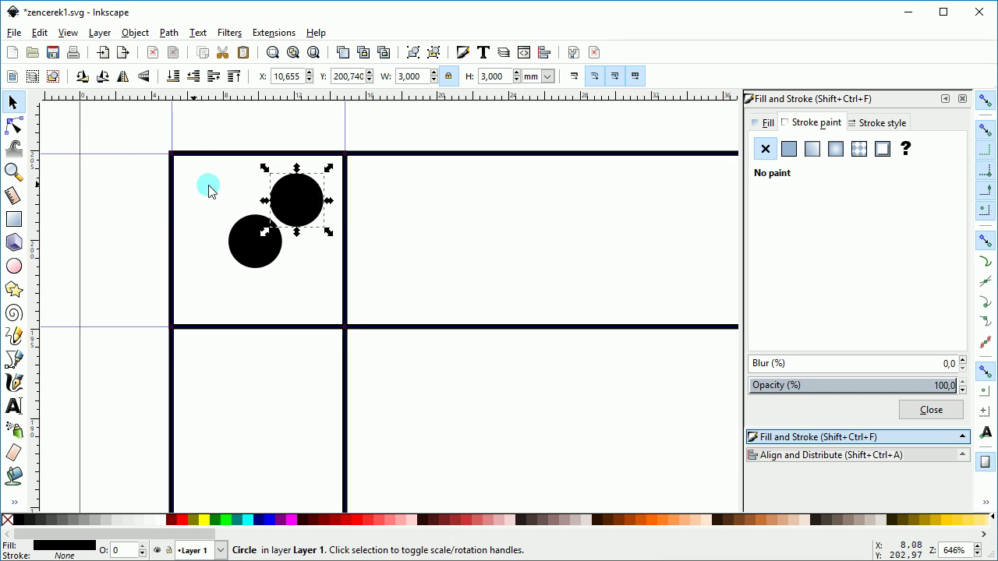
{"action": "left_click", "coordinate": [12, 268]}
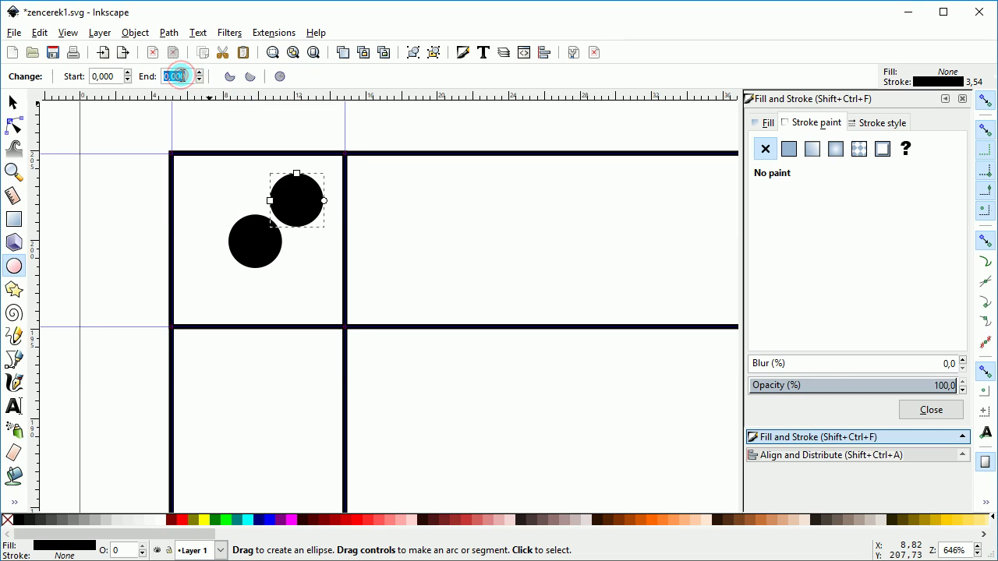
{"action": "type", "text": "180"}
{"action": "key", "text": "Return"}
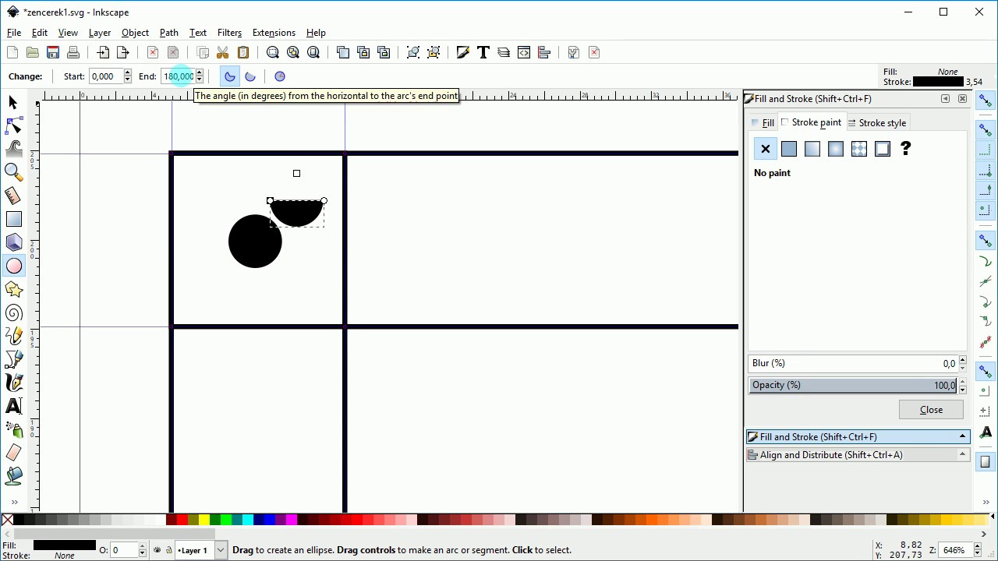
- Duplicate the half-circle and move the copy below the circle
{"action": "left_click", "coordinate": [342, 52]}
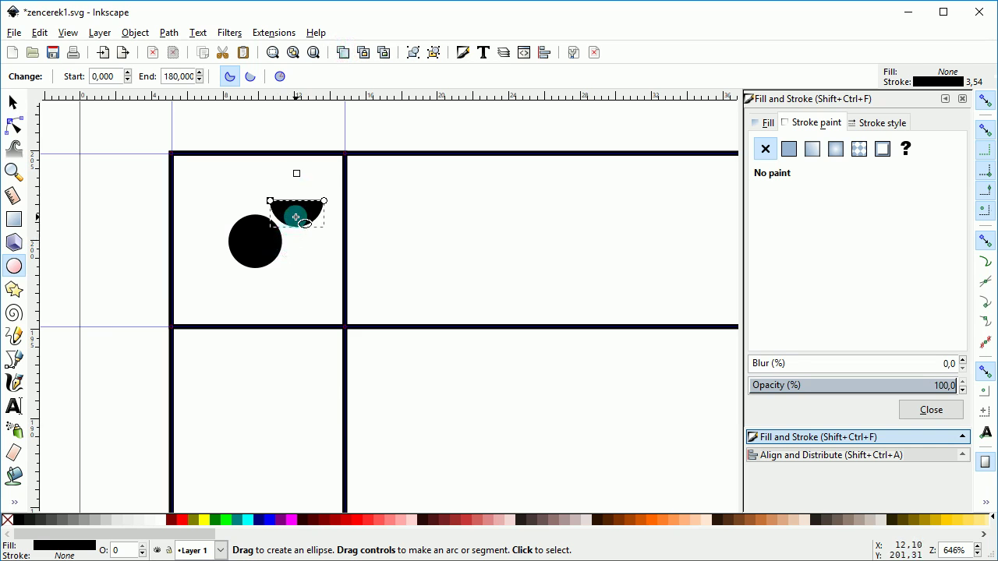
{"action": "key", "text": "space"}
{"action": "left_click_drag", "start_coordinate": [291, 214], "coordinate": [275, 304]}
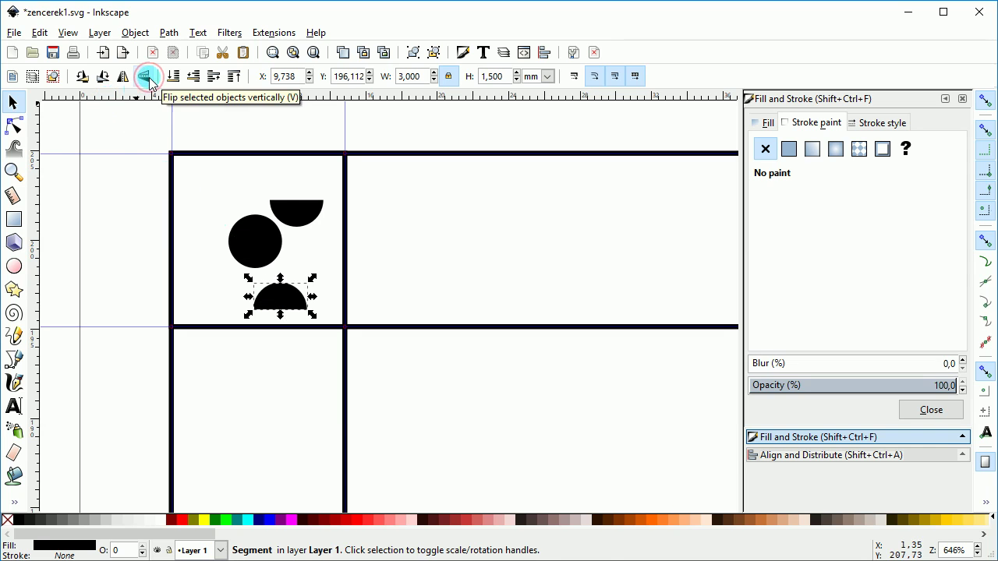
- Flip the lower half-circle dome-up and align it to the tile's bottom-left edges
{"action": "left_click", "coordinate": [173, 181]}
{"action": "key", "text": "shift"}
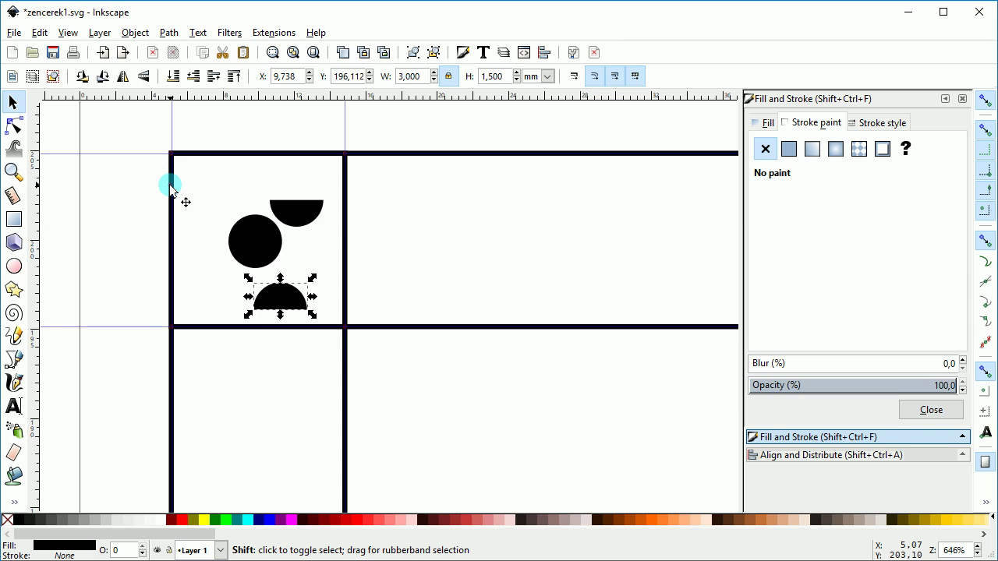
{"action": "left_click", "coordinate": [170, 186], "text": "shift"}
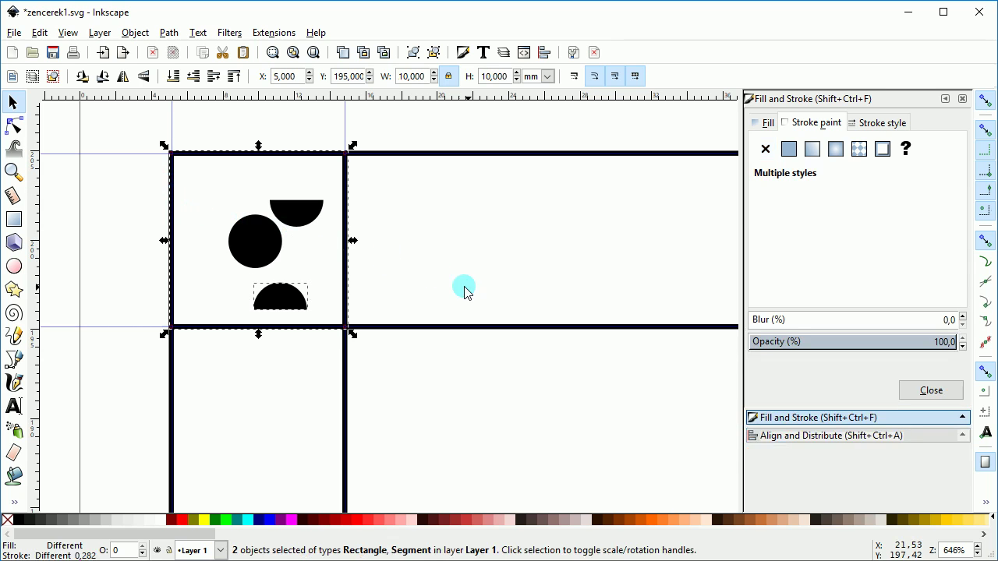
{"action": "left_click", "coordinate": [935, 436]}
{"action": "left_click", "coordinate": [900, 135]}
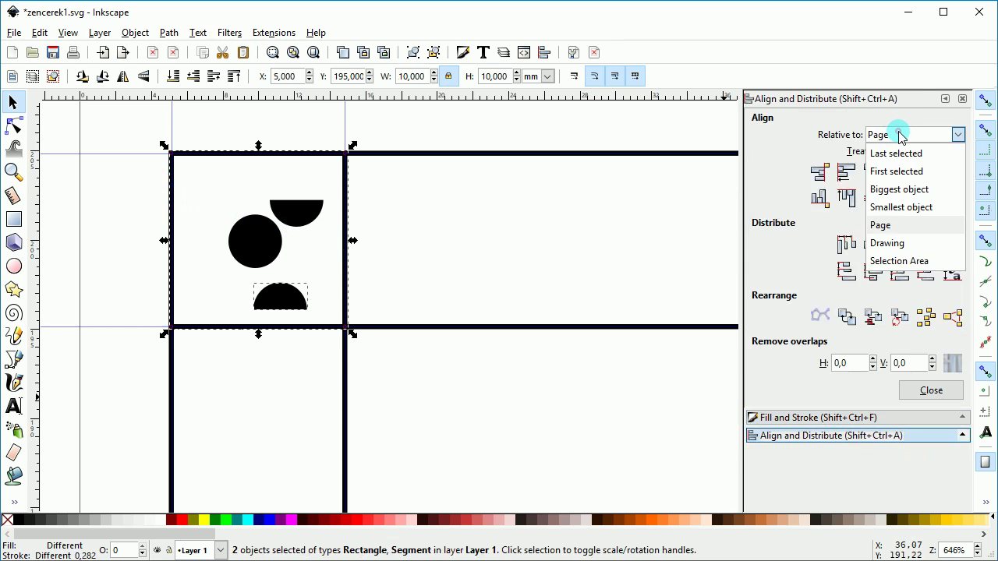
{"action": "left_click", "coordinate": [896, 158]}
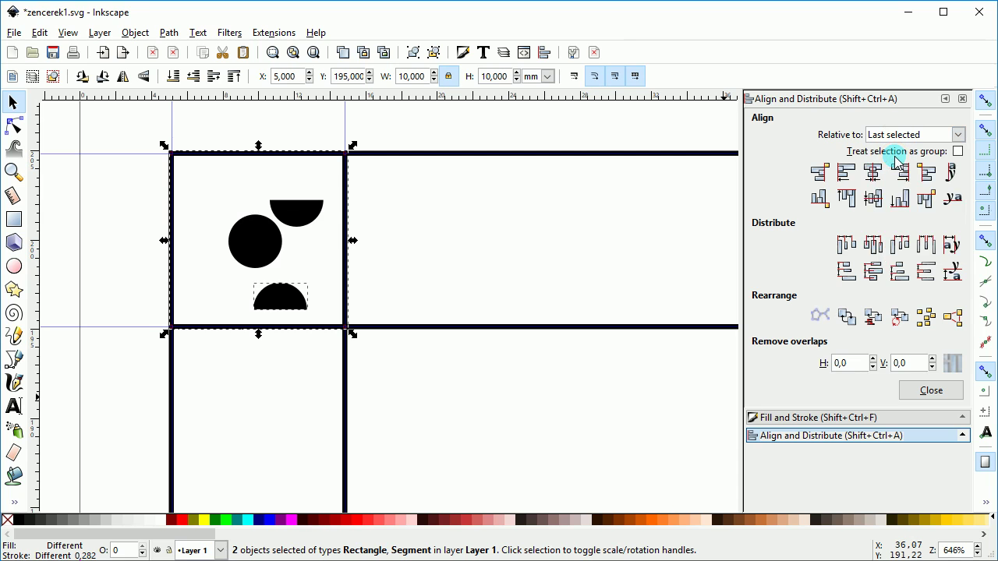
{"action": "left_click", "coordinate": [846, 171]}
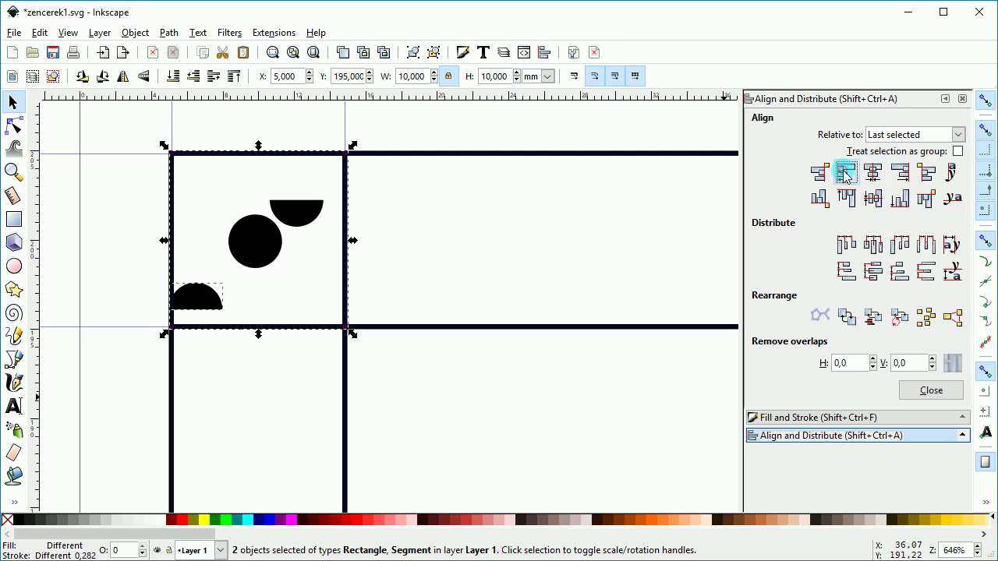
{"action": "left_click", "coordinate": [902, 199]}
- Align the upper half-circle to the tile square's top and right edges
{"action": "left_click", "coordinate": [312, 209]}
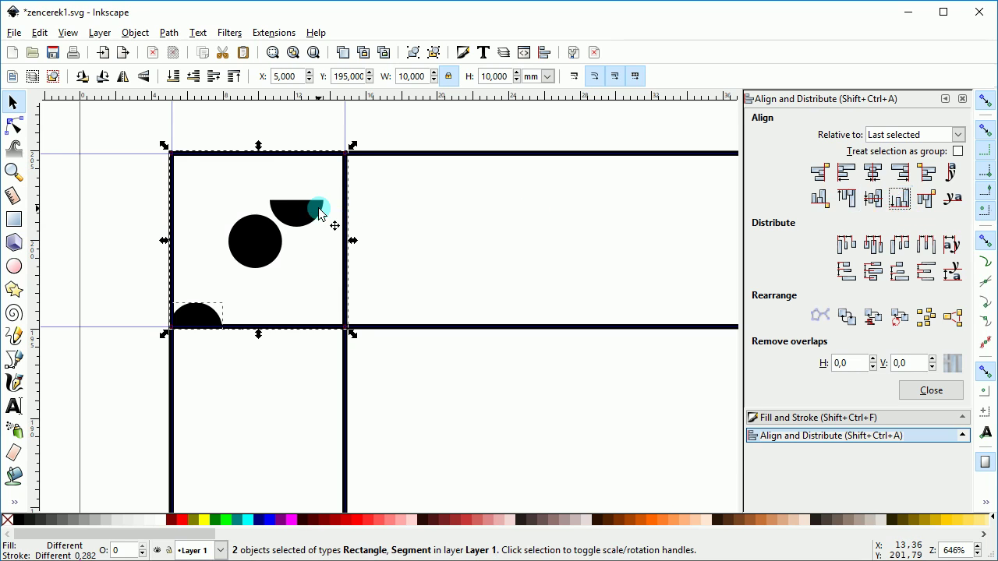
{"action": "left_click", "coordinate": [343, 251], "text": "shift"}
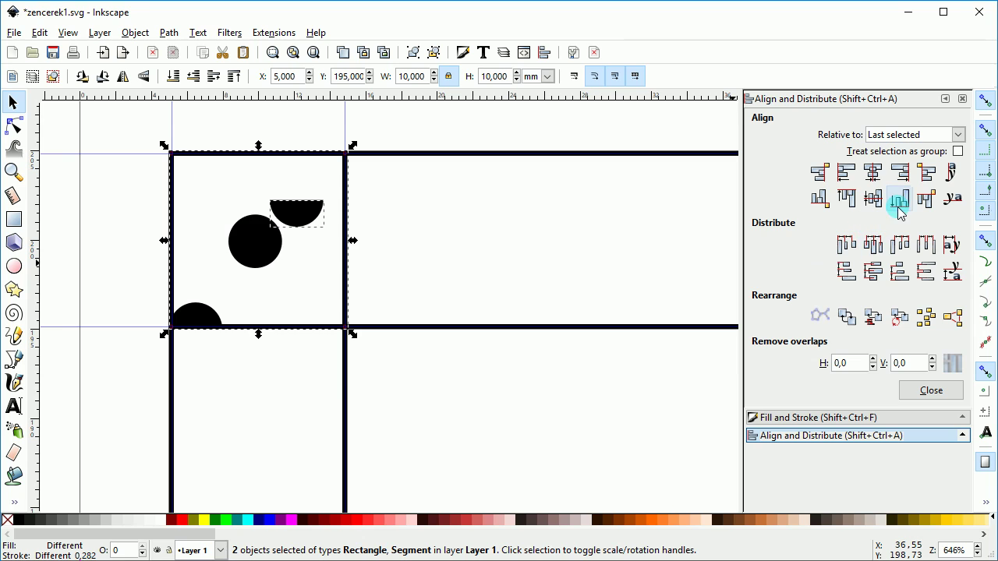
{"action": "left_click", "coordinate": [846, 199]}
{"action": "left_click", "coordinate": [910, 177]}
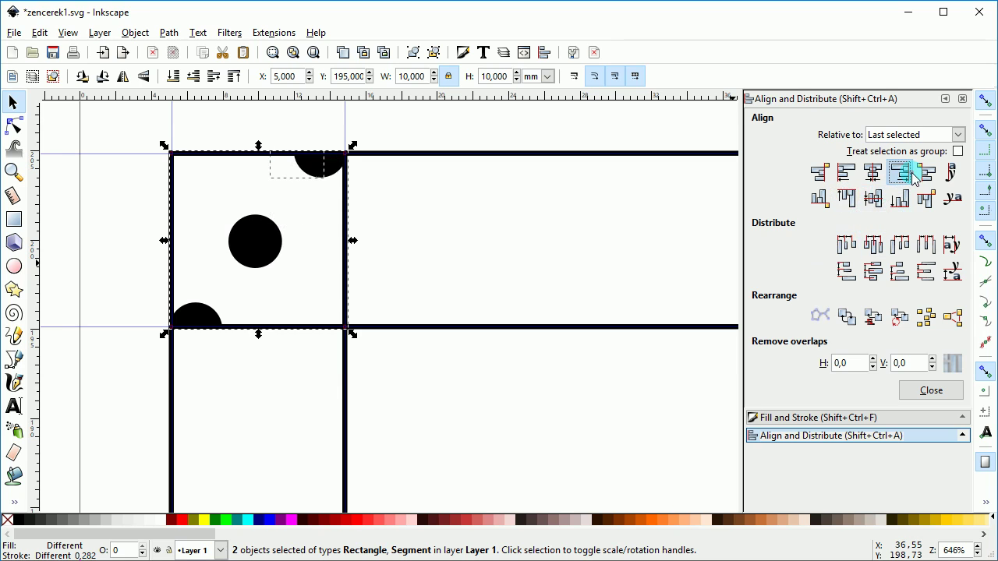
- Centre the circle horizontally and vertically within the tile square
{"action": "left_click", "coordinate": [263, 237]}
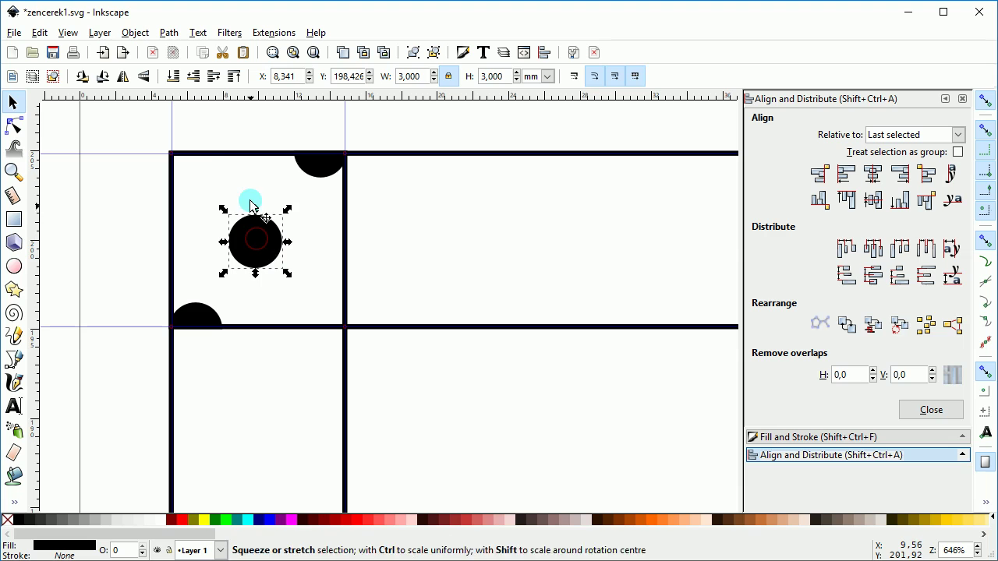
{"action": "left_click", "coordinate": [211, 154], "text": "shift"}
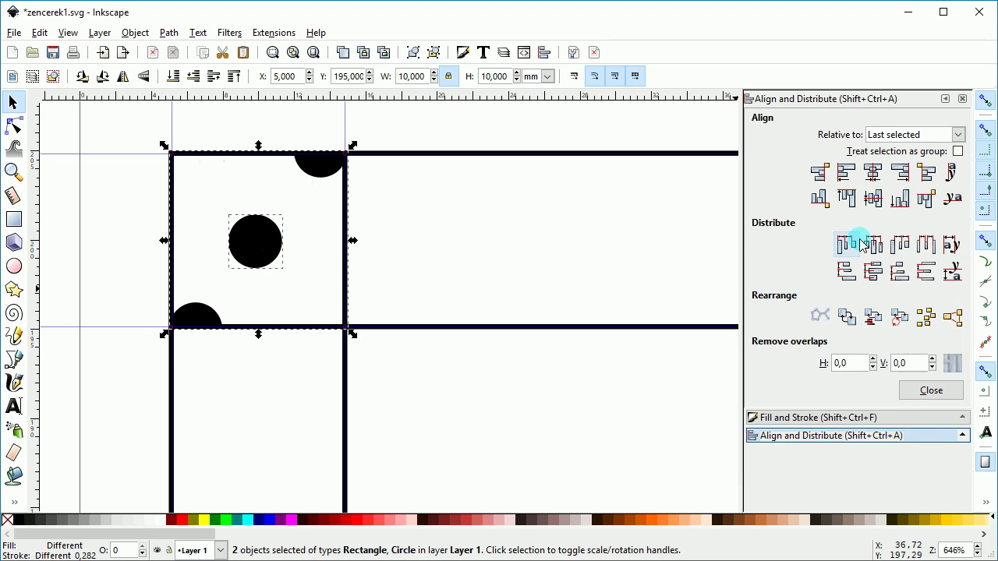
{"action": "left_click", "coordinate": [874, 173]}
{"action": "left_click", "coordinate": [873, 197]}
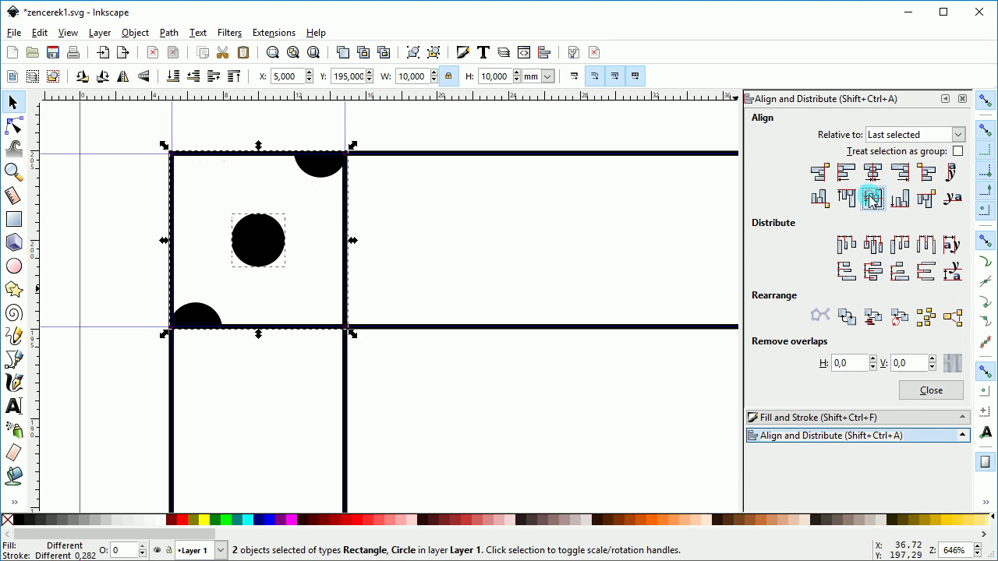
{"action": "left_click", "coordinate": [387, 128]}
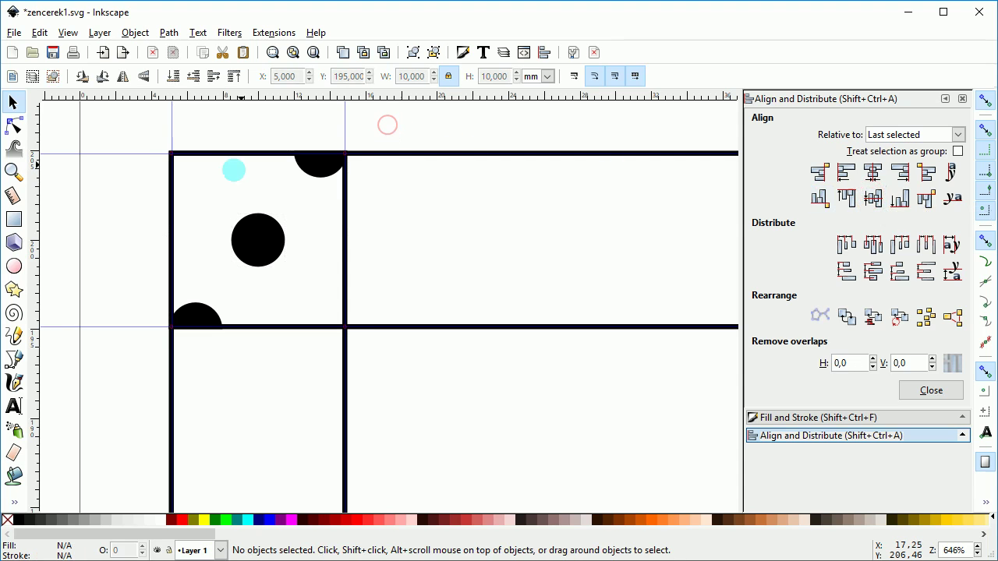
- With snapping off, draw a straight diagonal line from the bottom-left half-circle to the centre circle's edge
{"action": "key", "text": "z"}
{"action": "left_click_drag", "start_coordinate": [130, 128], "coordinate": [412, 385]}
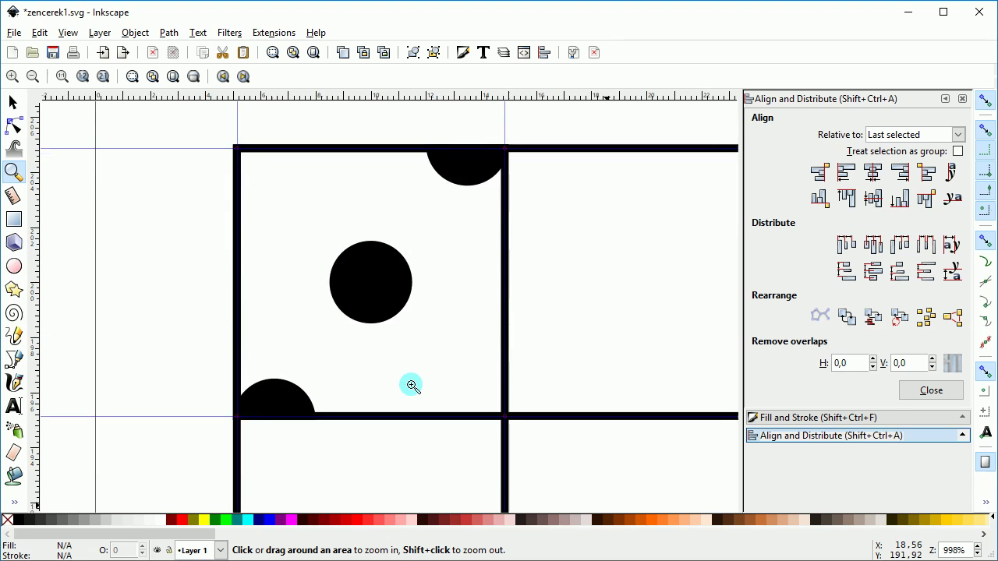
{"action": "left_click", "coordinate": [13, 359]}
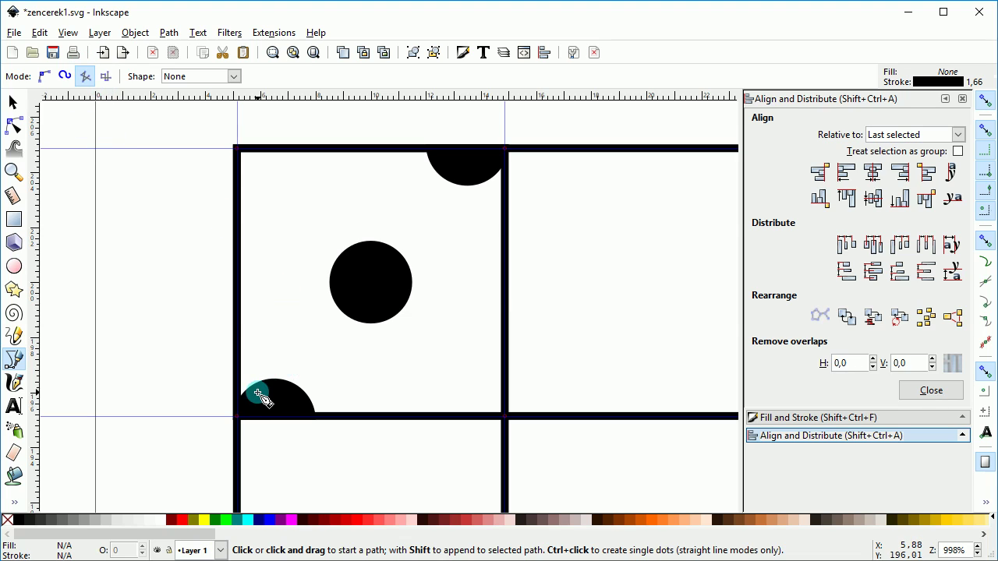
{"action": "left_click", "coordinate": [986, 102]}
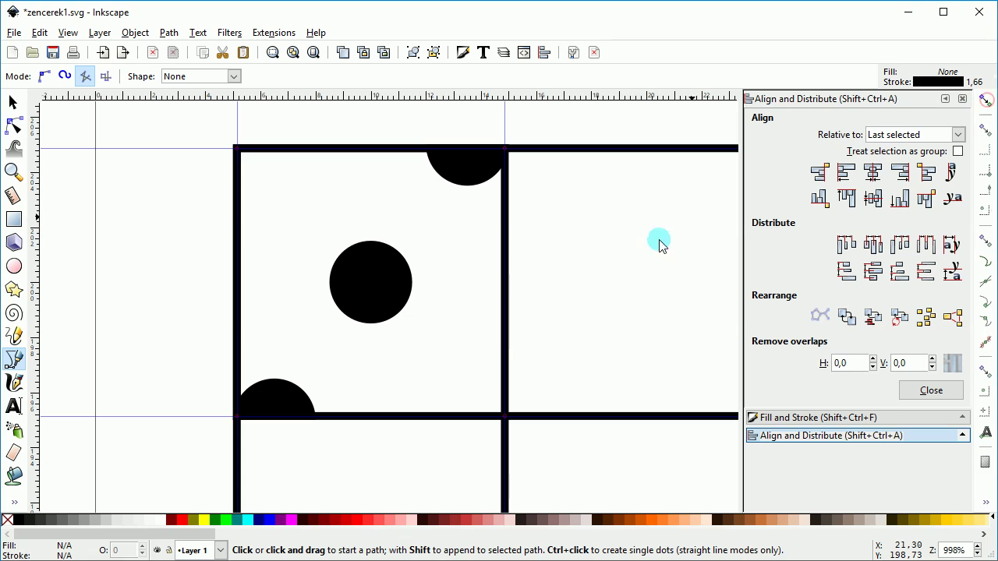
{"action": "left_click", "coordinate": [247, 397]}
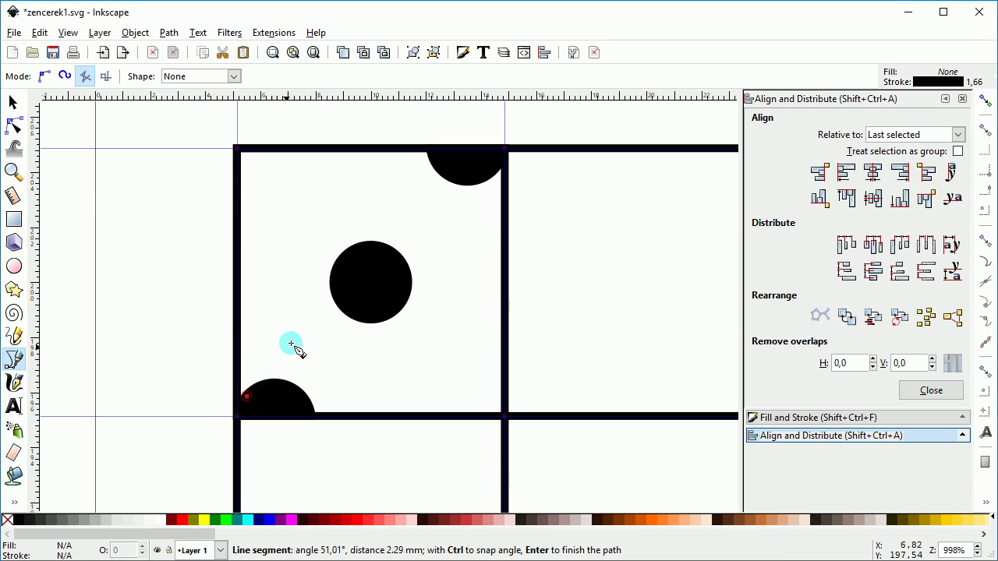
{"action": "double_click", "coordinate": [341, 263]}
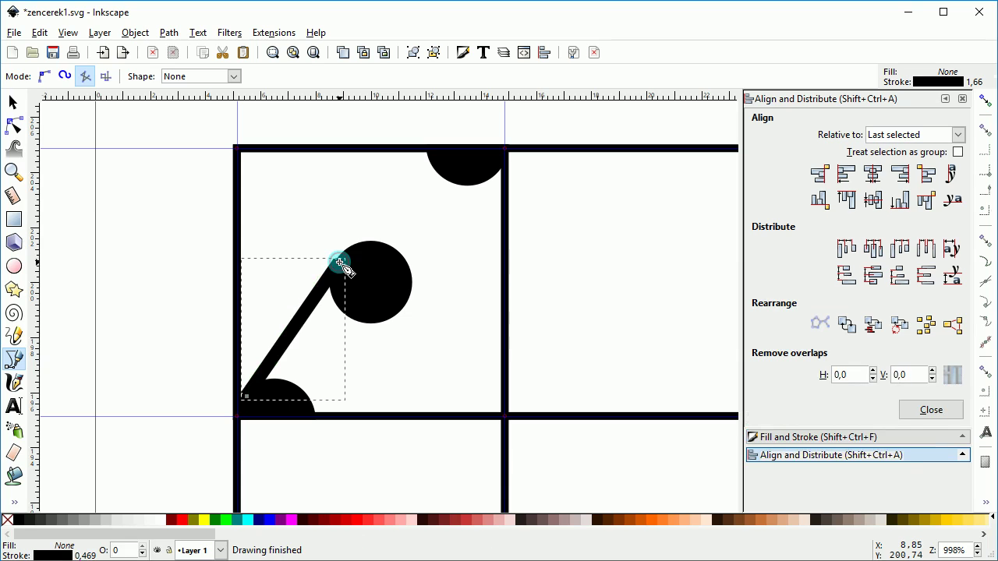
{"action": "left_click", "coordinate": [373, 274]}
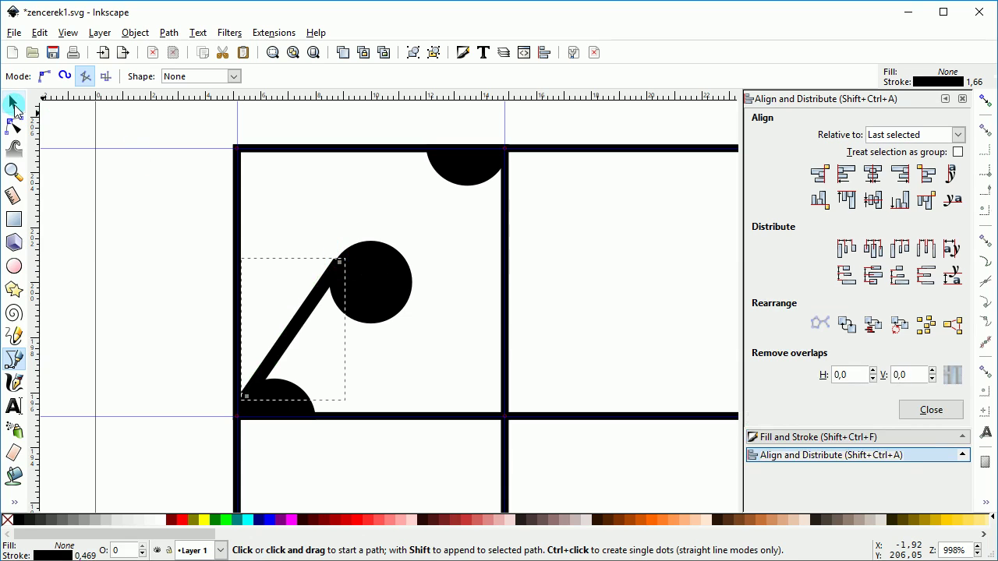
{"action": "left_click", "coordinate": [13, 101]}
{"action": "key", "text": "z"}
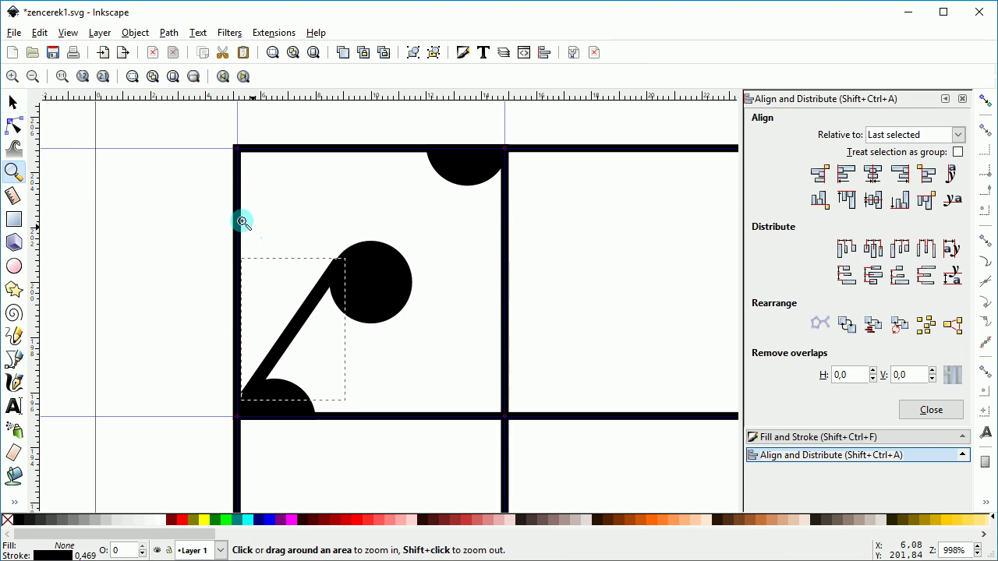
{"action": "left_click_drag", "start_coordinate": [203, 178], "coordinate": [452, 452]}
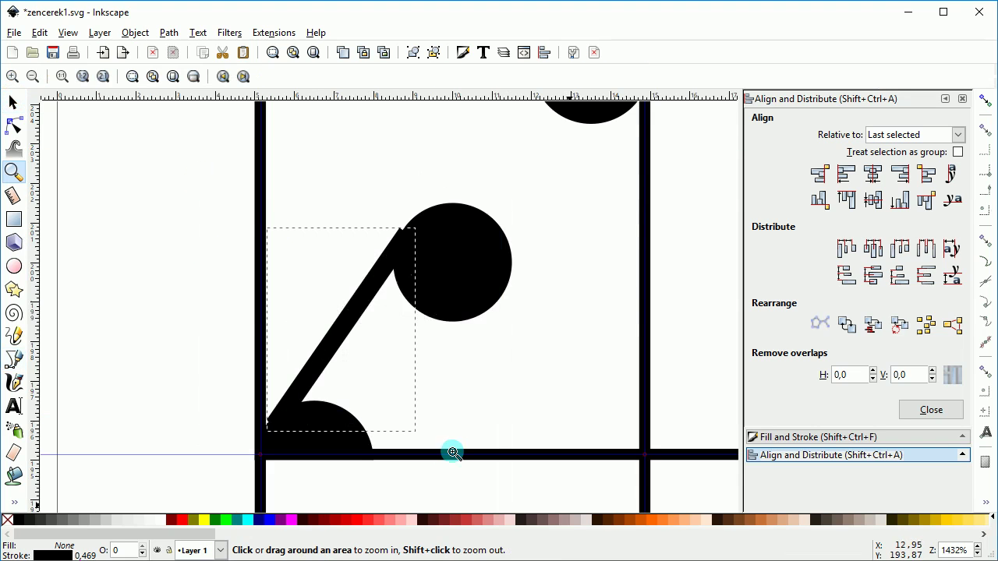
- Nudge the diagonal line's top node into the centre circle and its bottom node into the half-circle
{"action": "left_click", "coordinate": [13, 125]}
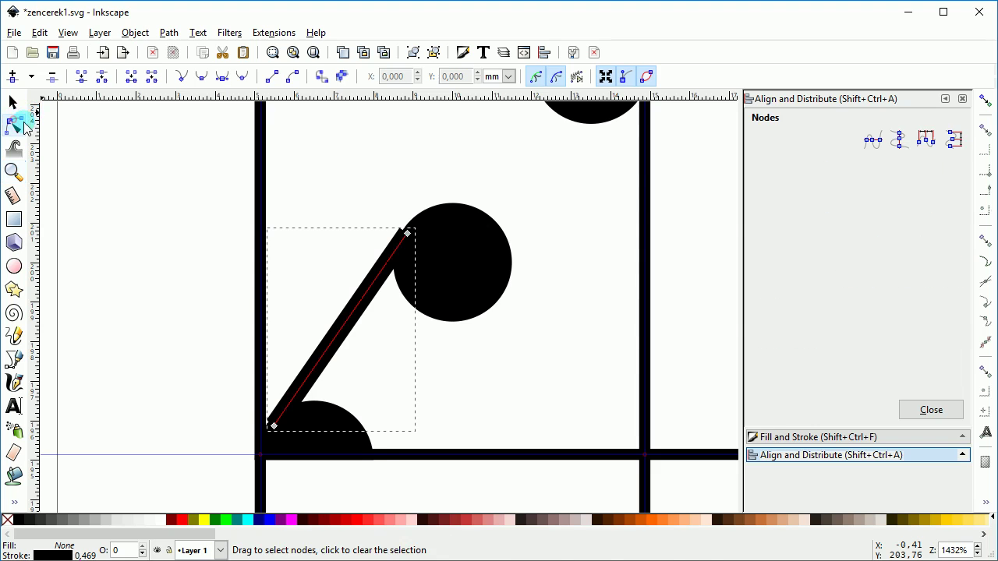
{"action": "left_click_drag", "start_coordinate": [409, 236], "coordinate": [414, 231]}
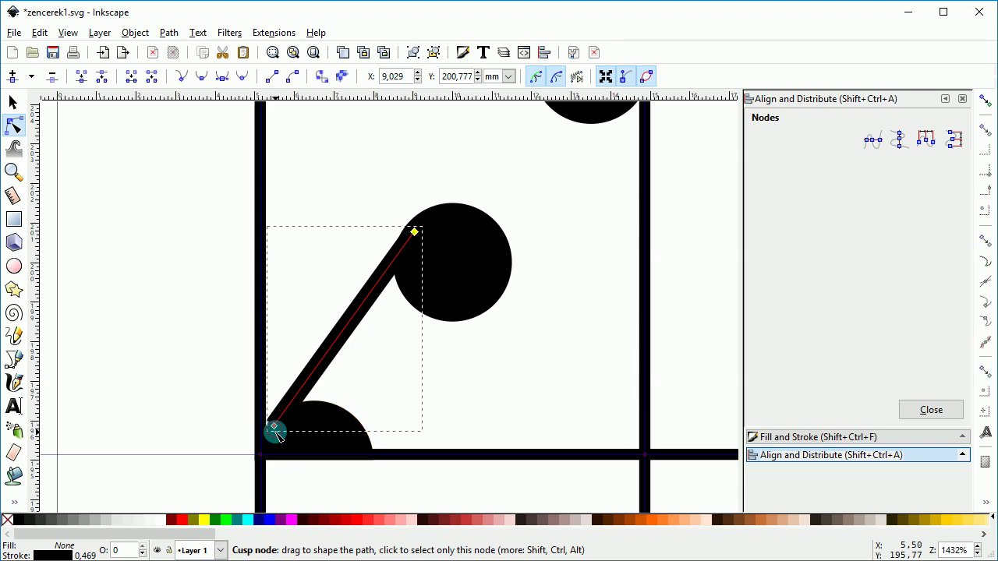
{"action": "left_click_drag", "start_coordinate": [278, 434], "coordinate": [279, 429]}
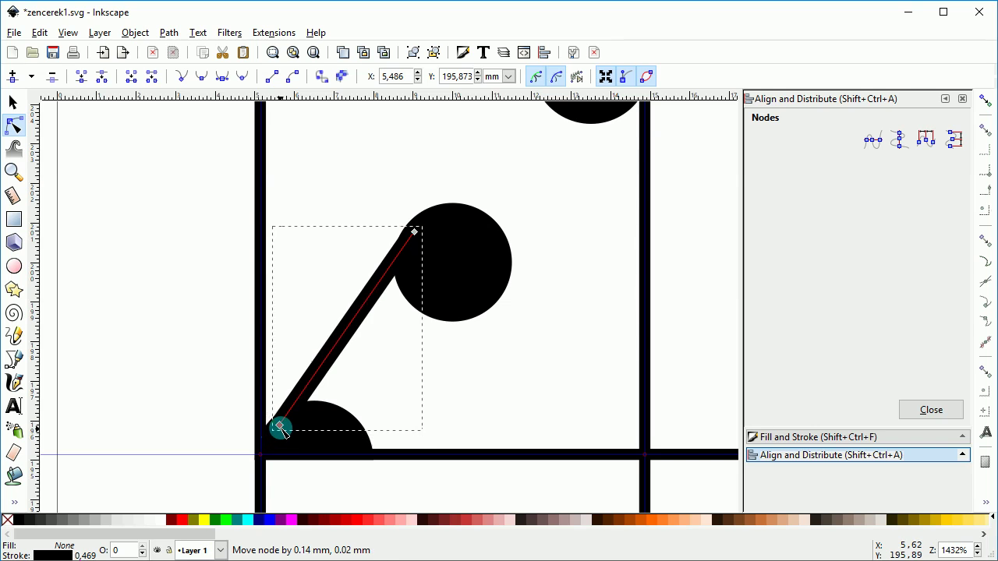
{"action": "key", "text": "s"}
{"action": "left_click", "coordinate": [196, 367]}
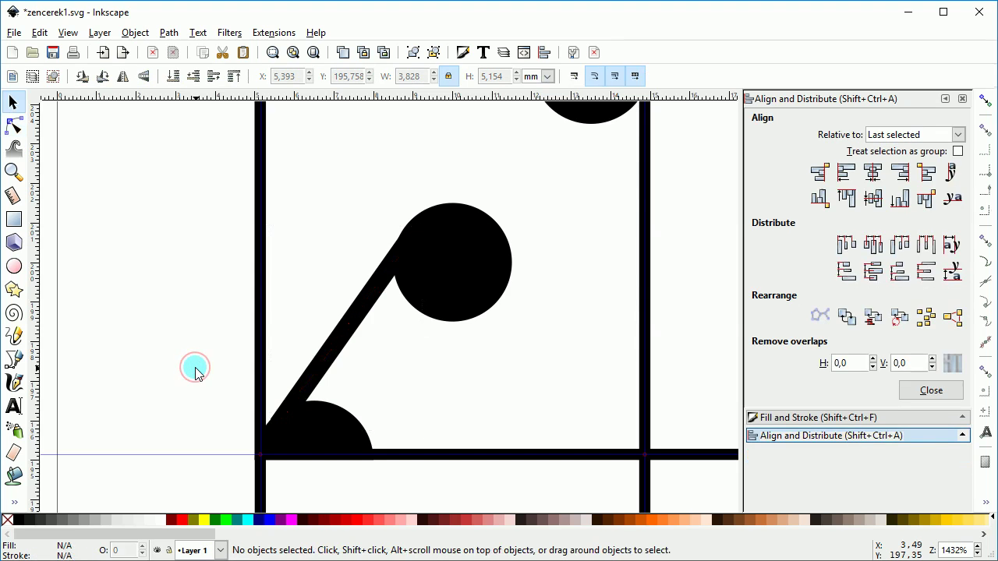
- Move the slanted line up-right so it joins the centre circle to the top half-circle
{"action": "left_click", "coordinate": [340, 337]}
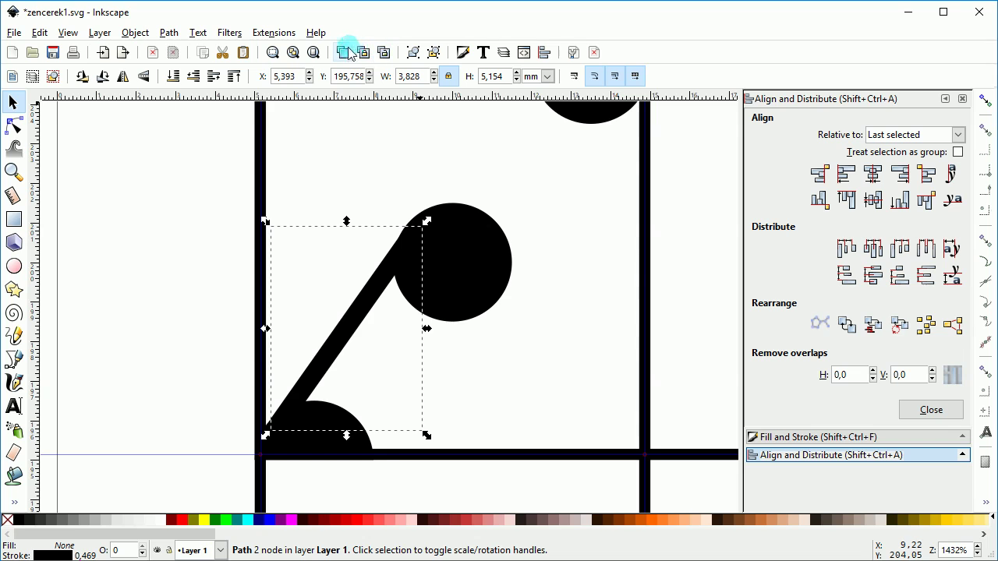
{"action": "left_click_drag", "start_coordinate": [546, 201], "coordinate": [435, 318]}
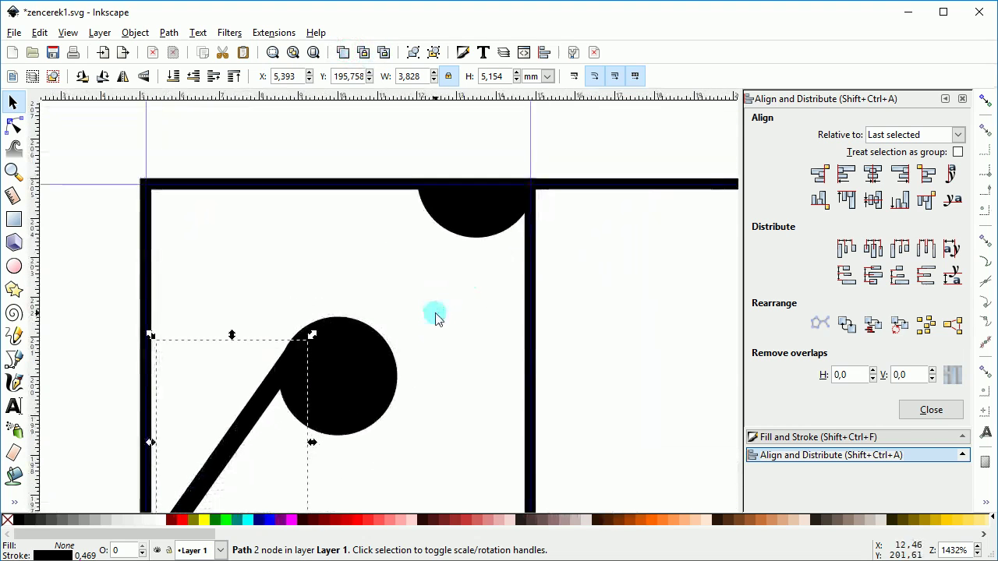
{"action": "left_click_drag", "start_coordinate": [247, 427], "coordinate": [467, 290]}
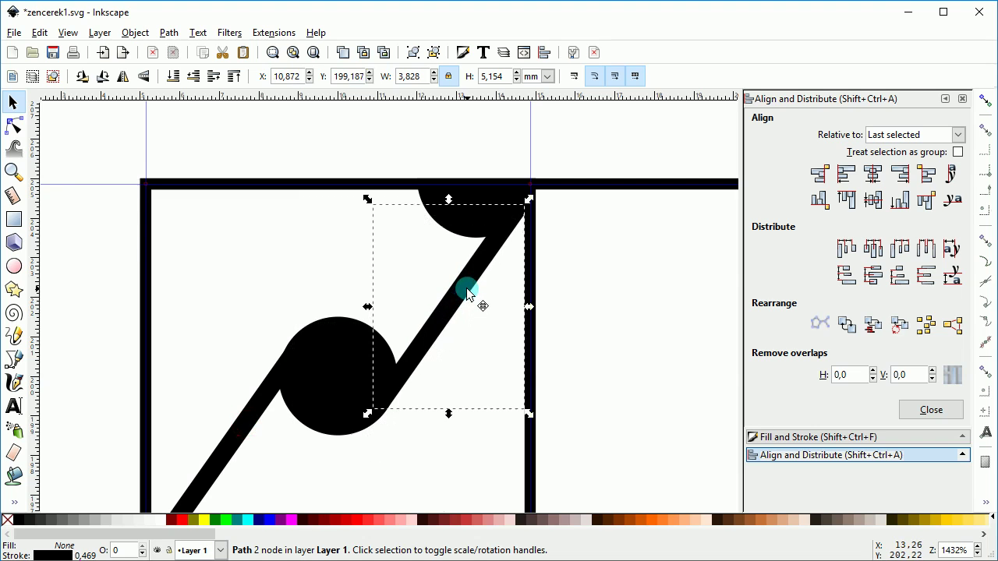
{"action": "left_click", "coordinate": [583, 338]}
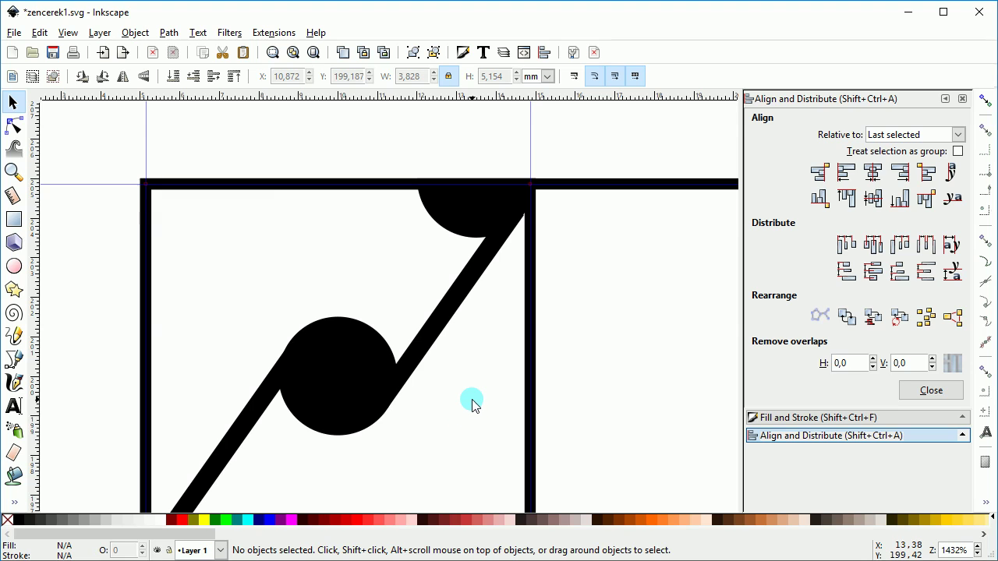
{"action": "key", "text": "minus"}
{"action": "scroll", "coordinate": [422, 442], "scroll_direction": "down", "scroll_amount": 2}
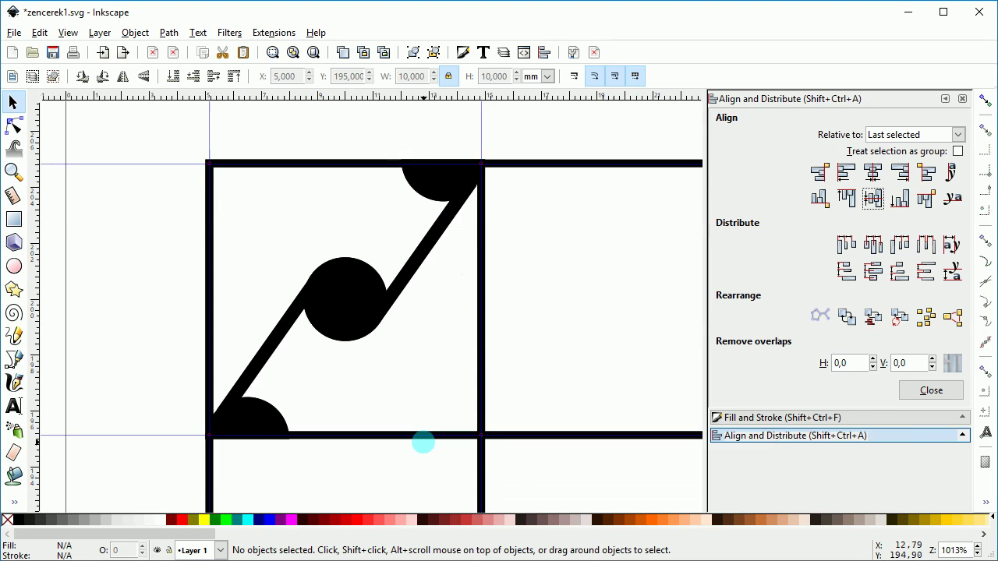
- Delete the square frame group and group the circle, two half-circles and two lines
{"action": "left_click", "coordinate": [376, 435]}
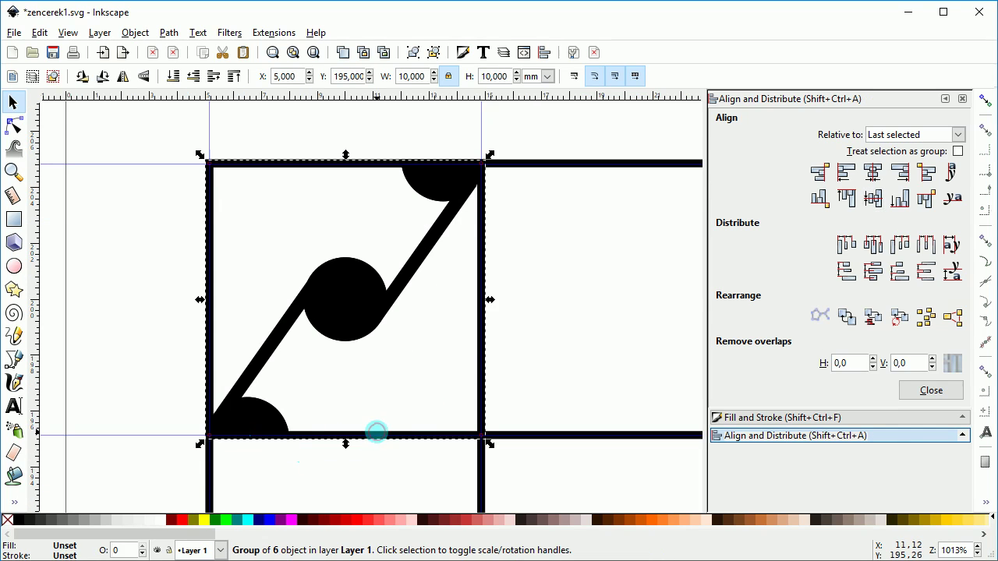
{"action": "right_click", "coordinate": [376, 435]}
{"action": "key", "text": "Up"}
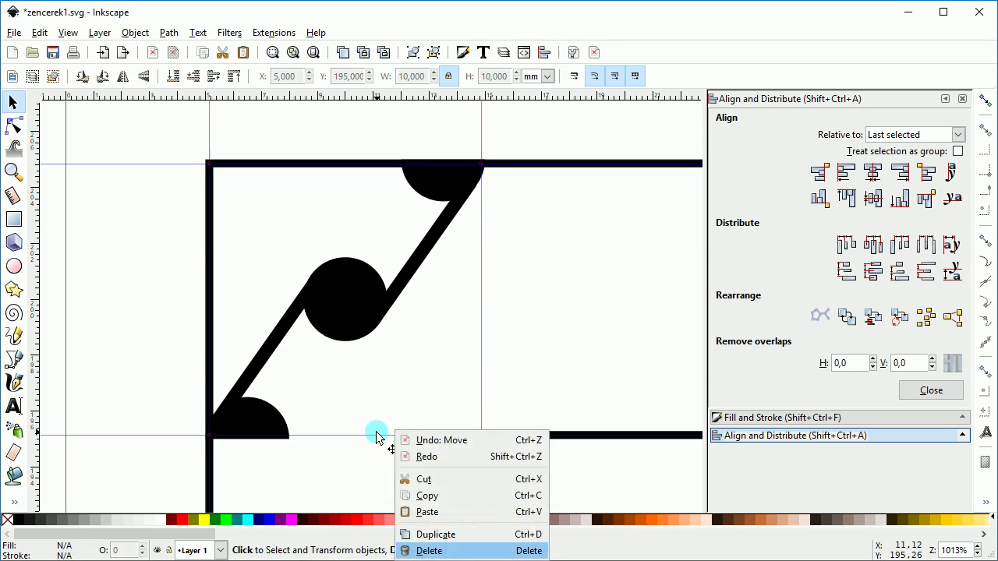
{"action": "key", "text": "Return"}
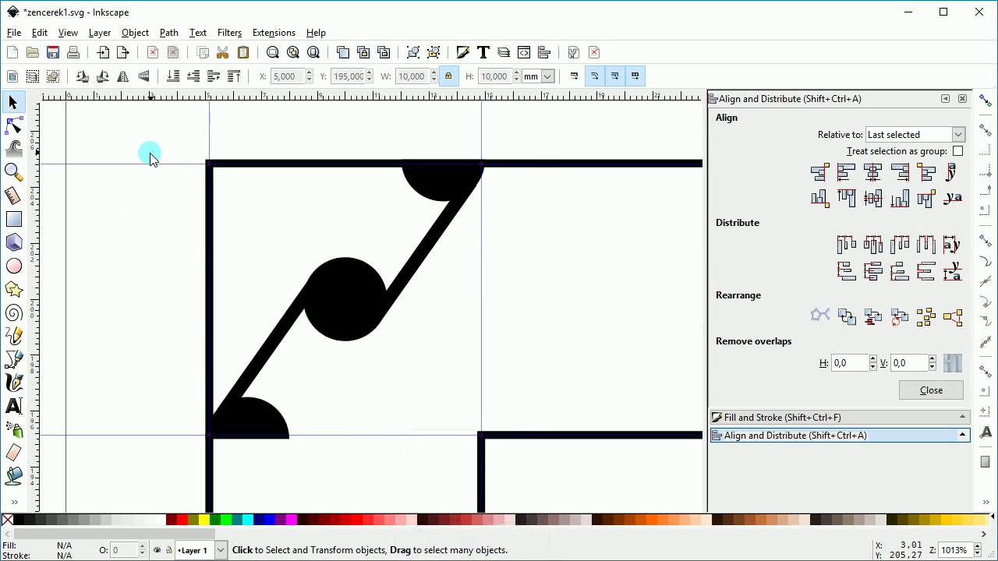
{"action": "mouse_move", "coordinate": [164, 134]}
{"action": "left_mouse_down"}
{"action": "mouse_move", "coordinate": [219, 308]}
{"action": "mouse_move", "coordinate": [363, 417]}
{"action": "mouse_move", "coordinate": [501, 468]}
{"action": "left_mouse_up"}
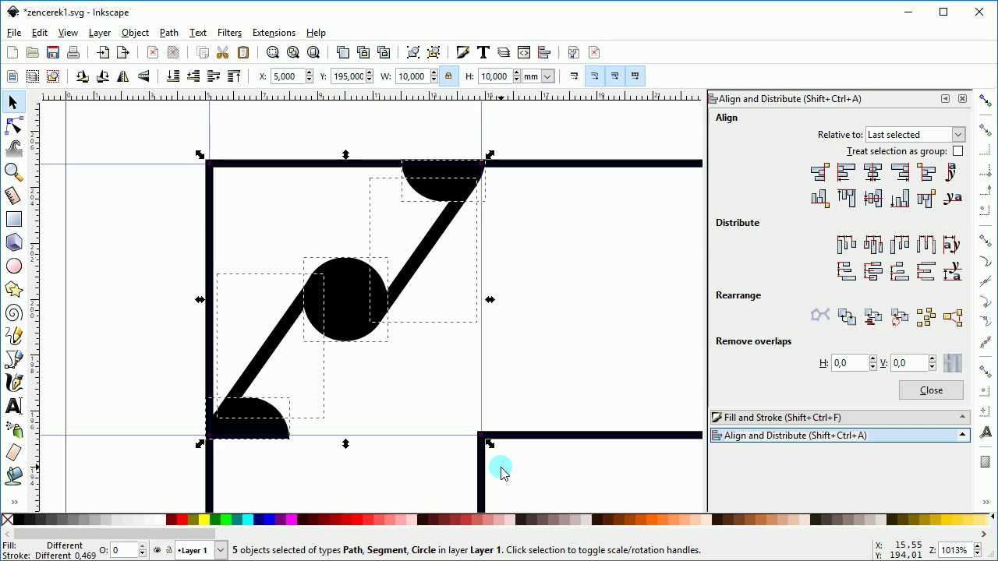
{"action": "left_click", "coordinate": [412, 52]}
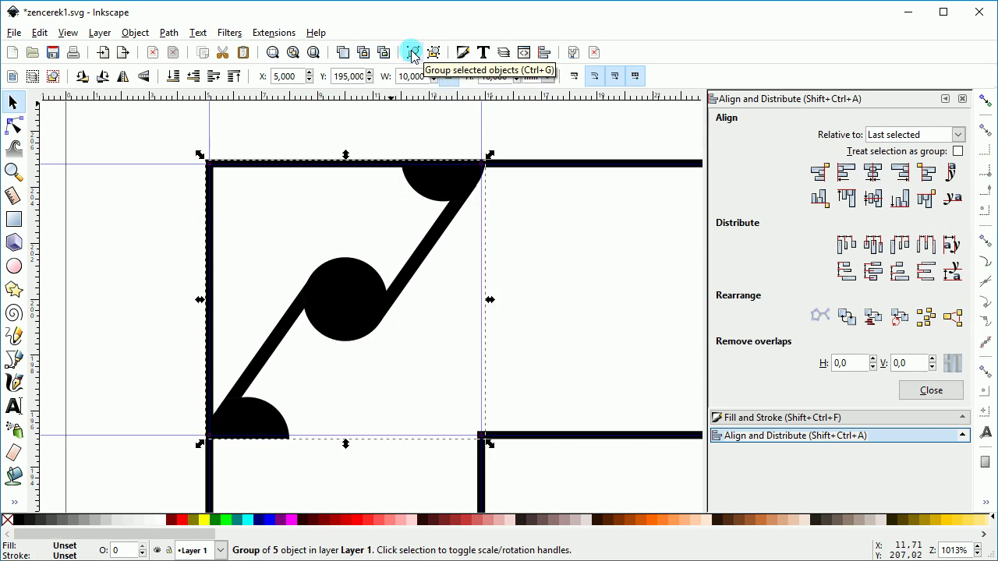
- Make two duplicates of the tile, each moved 9.5 mm right with Transform's relative Move
{"action": "left_click", "coordinate": [134, 32]}
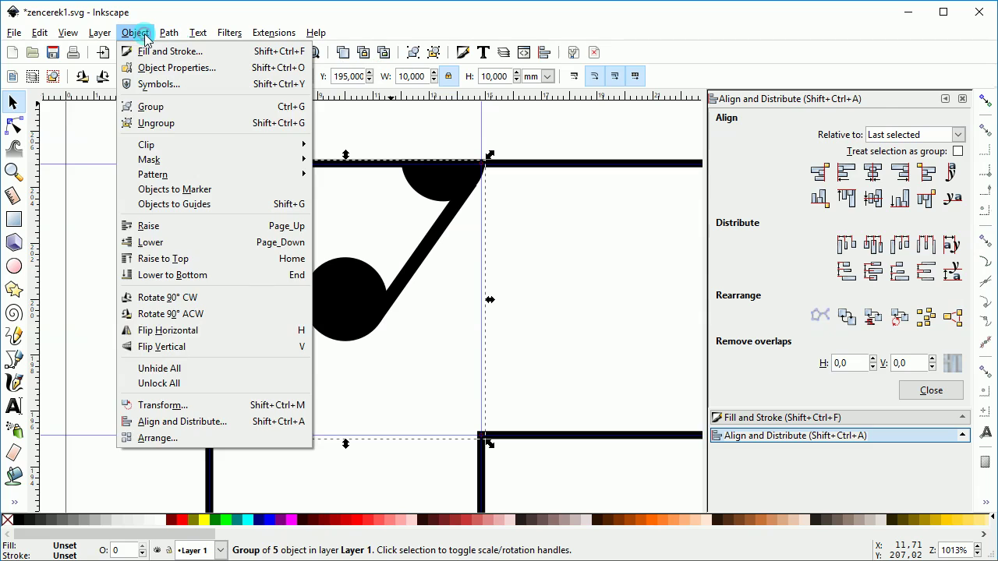
{"action": "left_click", "coordinate": [141, 411]}
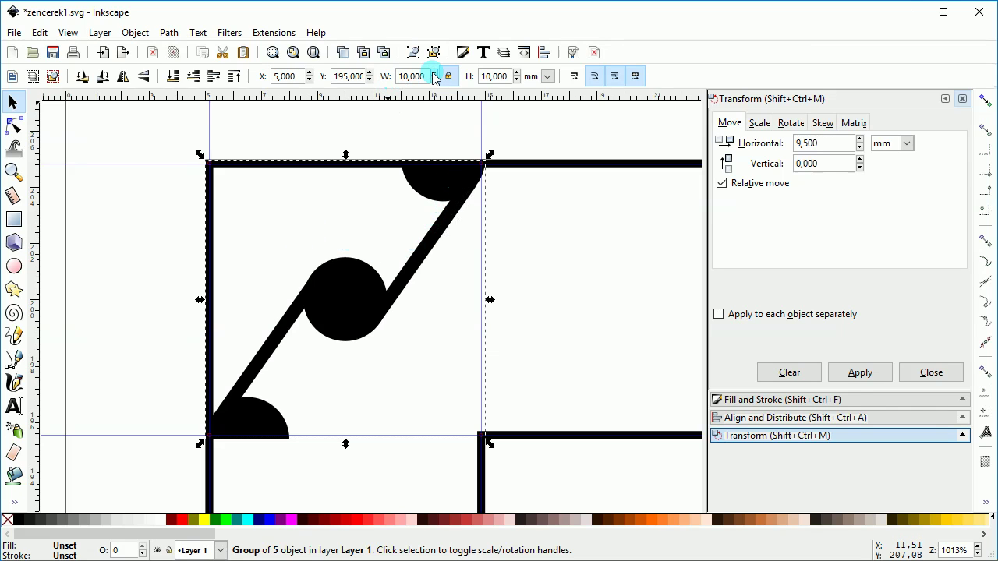
{"action": "left_click", "coordinate": [813, 144]}
{"action": "key", "text": "Return"}
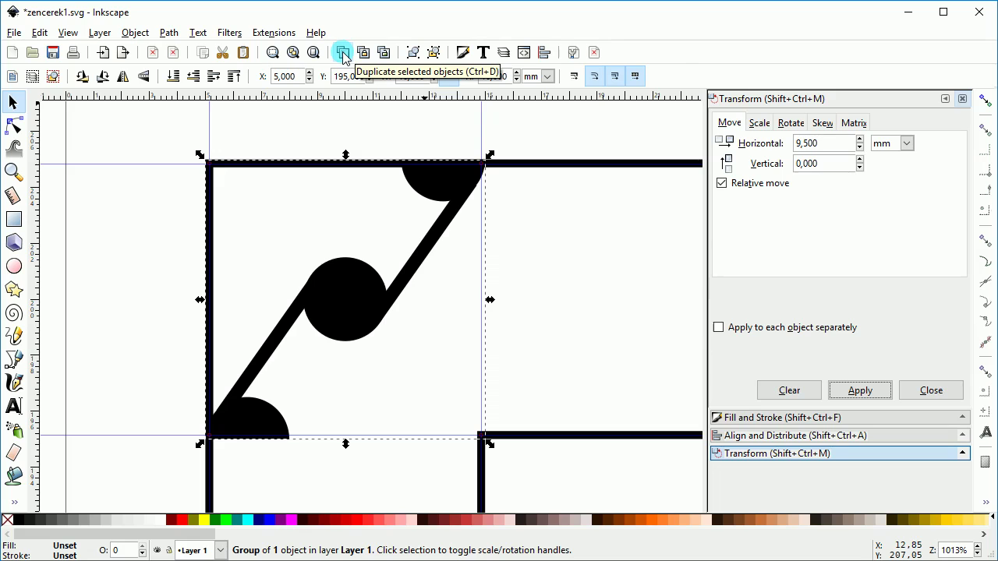
{"action": "left_click", "coordinate": [858, 390]}
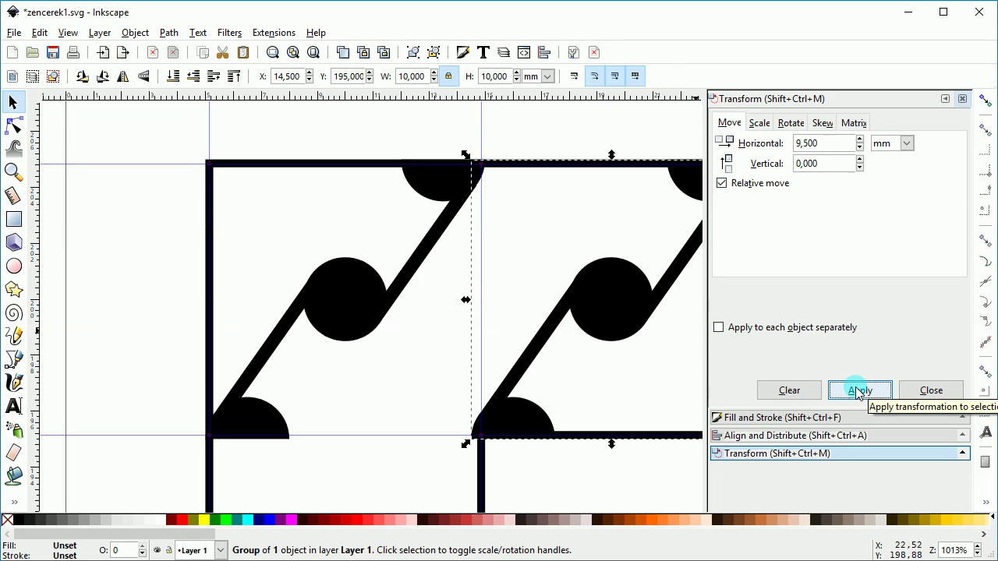
{"action": "key", "text": "minus"}
{"action": "key", "text": "minus"}
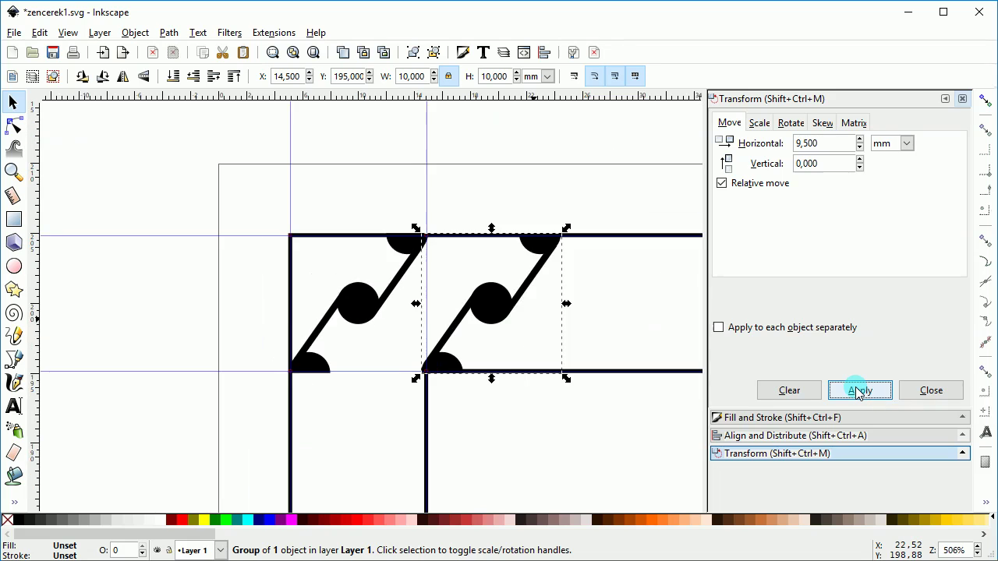
{"action": "key", "text": "minus"}
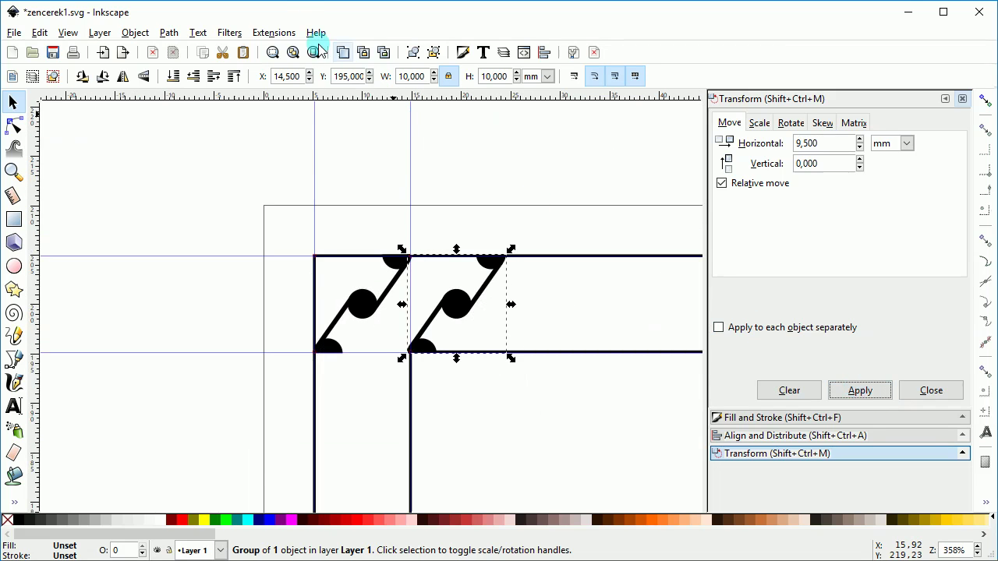
{"action": "left_click", "coordinate": [341, 56]}
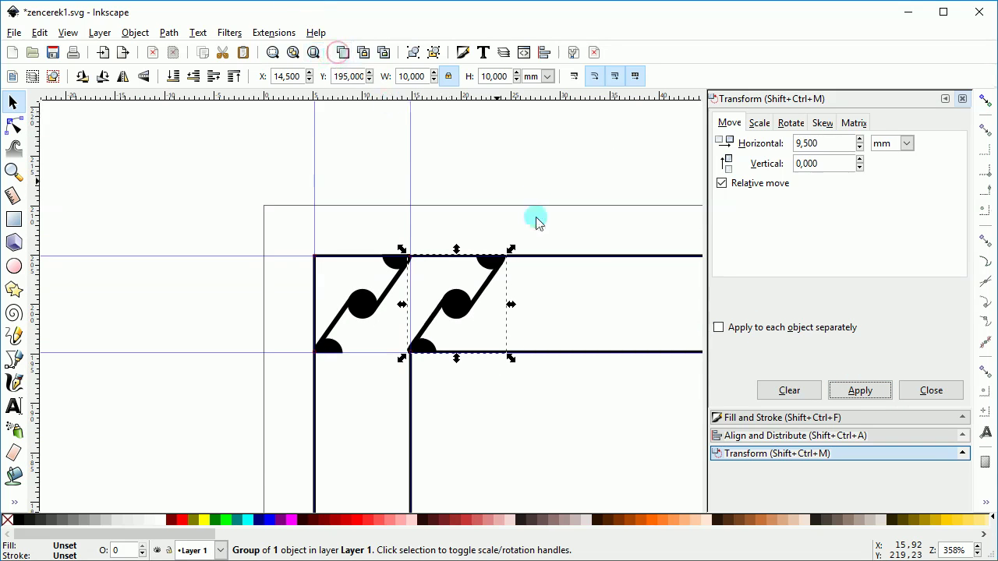
{"action": "left_click", "coordinate": [869, 392]}
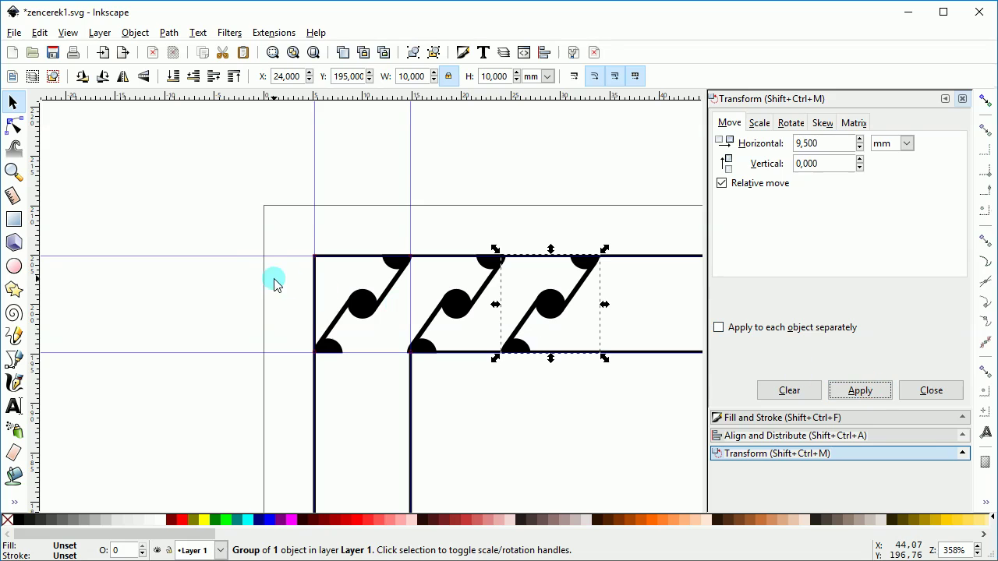
{"action": "left_click", "coordinate": [265, 178]}
- Group the three tiles into a strip and duplicate it, rotated 90° clockwise
{"action": "left_click_drag", "start_coordinate": [265, 178], "coordinate": [656, 384]}
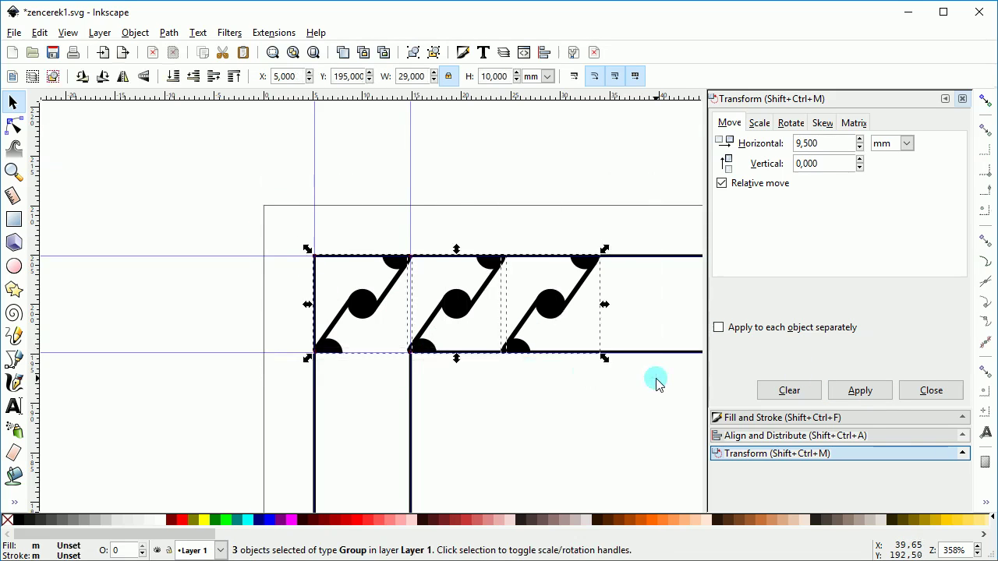
{"action": "key", "text": "ctrl+g"}
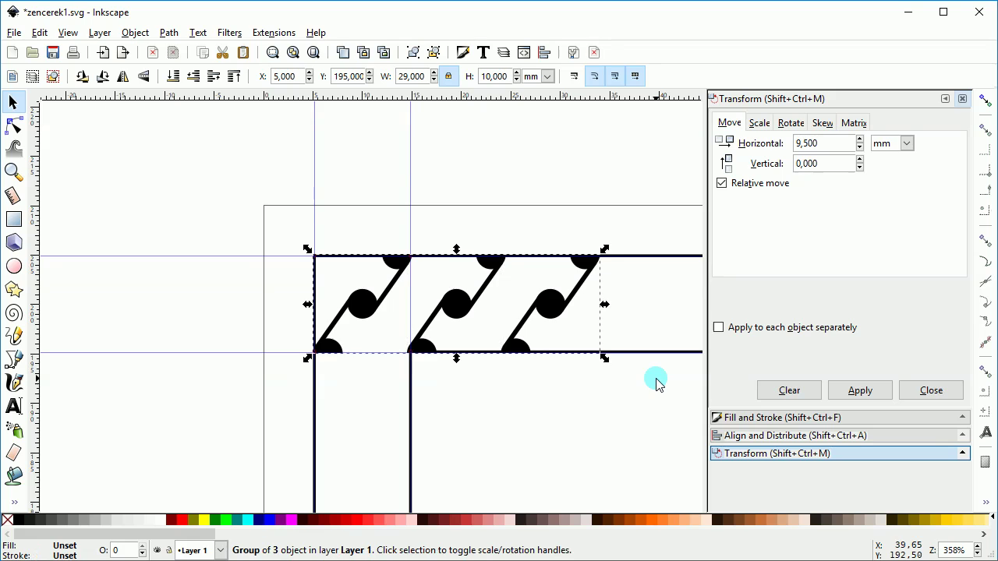
{"action": "left_click", "coordinate": [340, 54]}
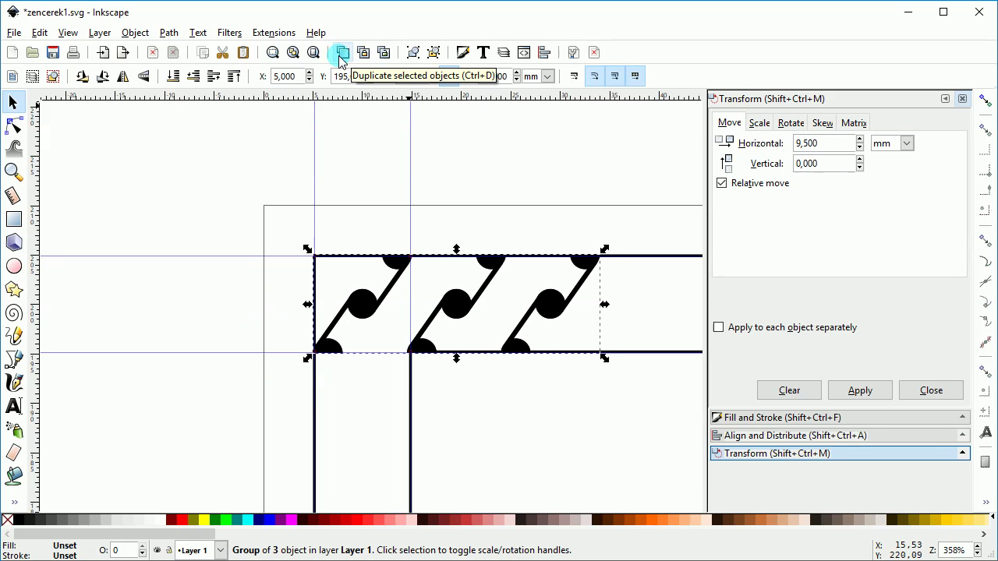
{"action": "left_click", "coordinate": [94, 81]}
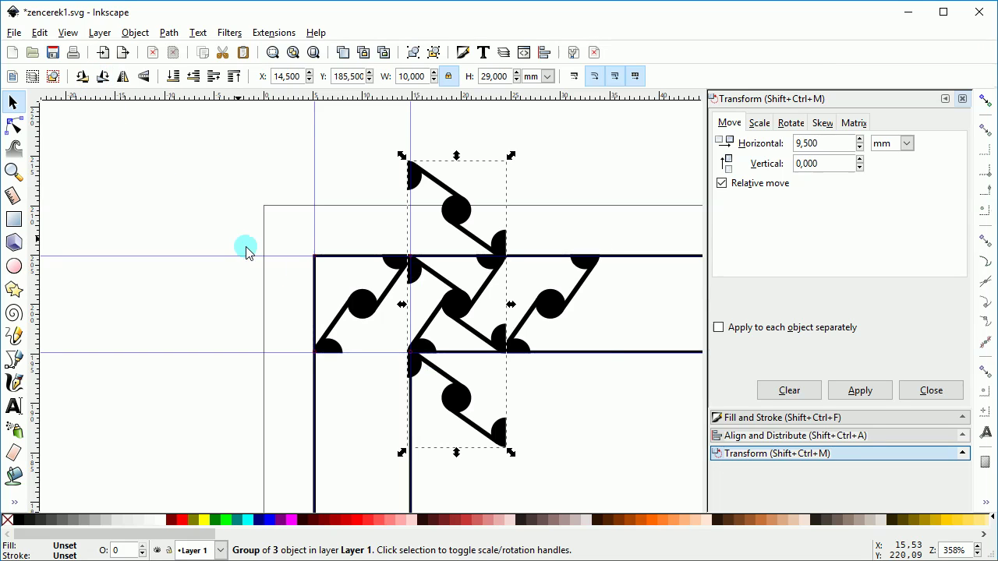
- Align the rotated strip's left and top edges with the border rectangle
{"action": "left_click", "coordinate": [339, 256], "text": "shift"}
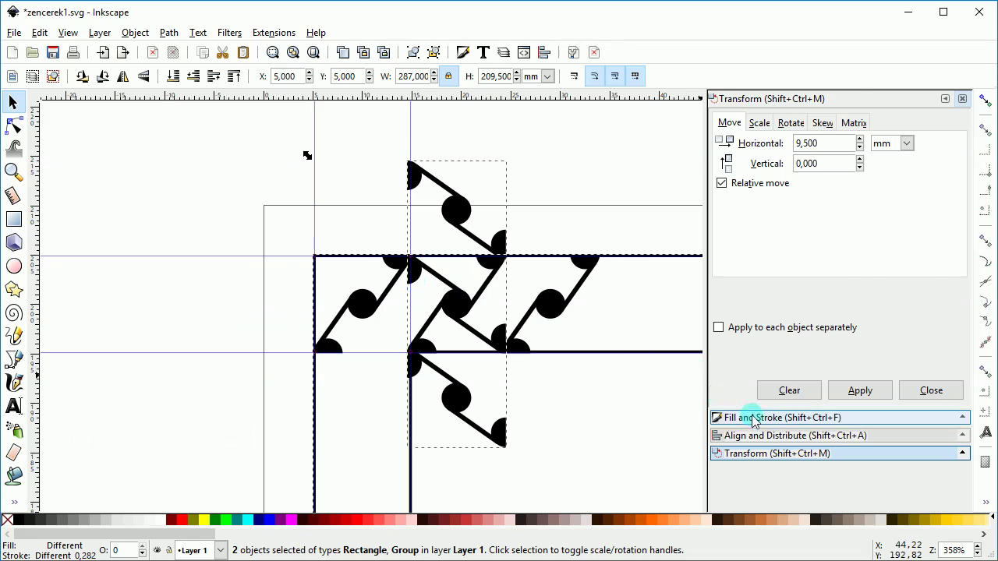
{"action": "left_click", "coordinate": [776, 435]}
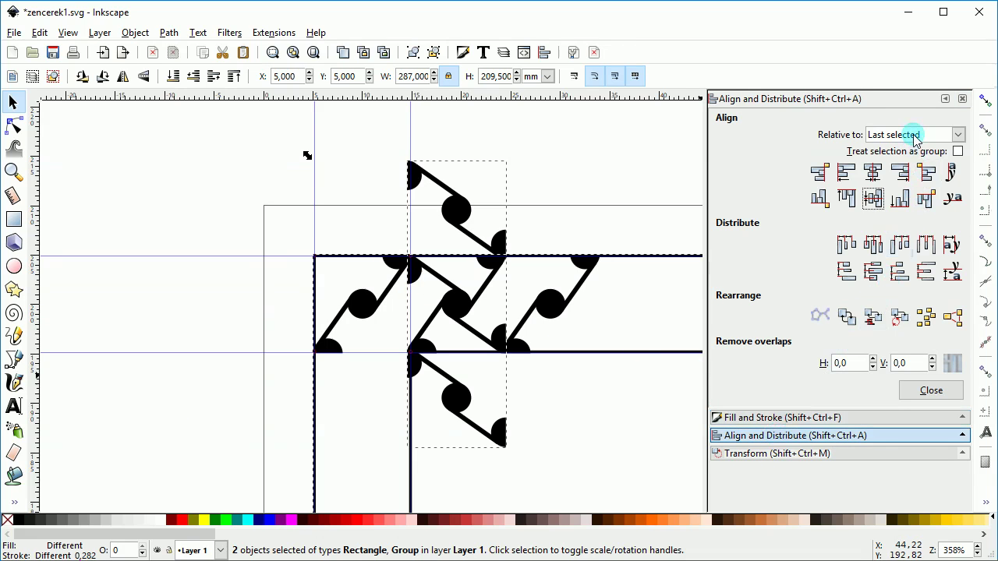
{"action": "left_click", "coordinate": [845, 172]}
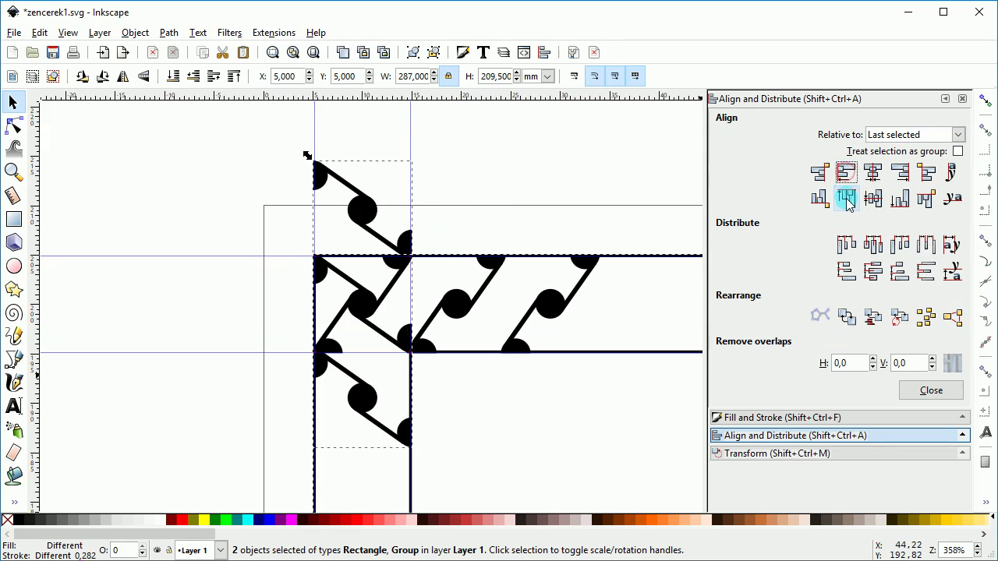
{"action": "left_click", "coordinate": [845, 198]}
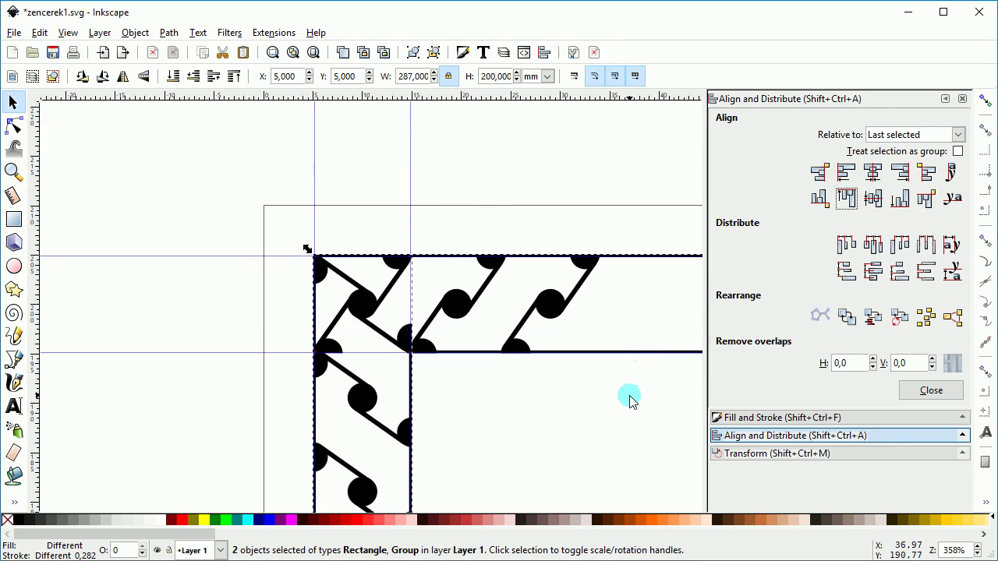
{"action": "left_click_drag", "start_coordinate": [630, 400], "coordinate": [549, 337]}
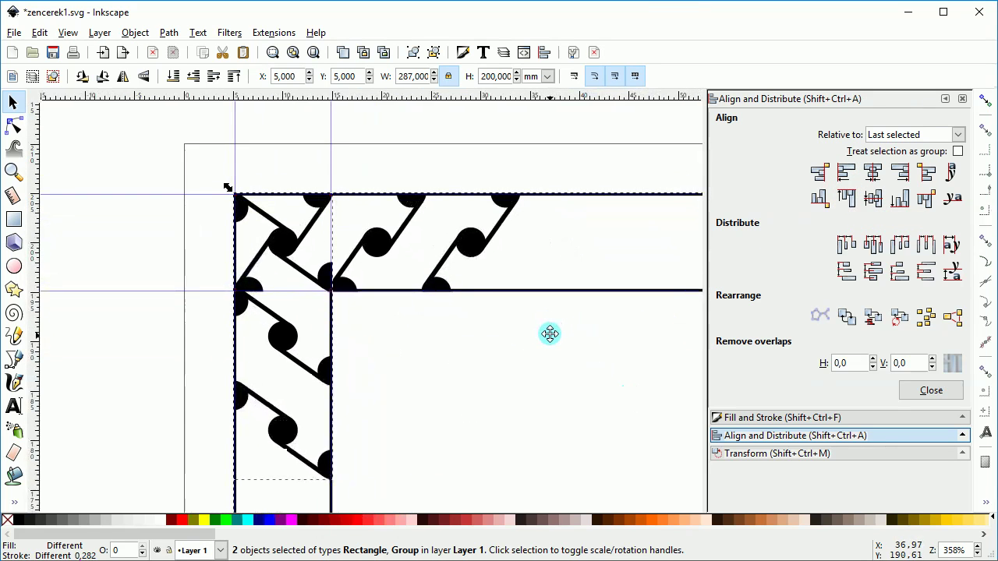
{"action": "left_click", "coordinate": [477, 355]}
{"action": "left_click", "coordinate": [325, 272], "text": "ctrl"}
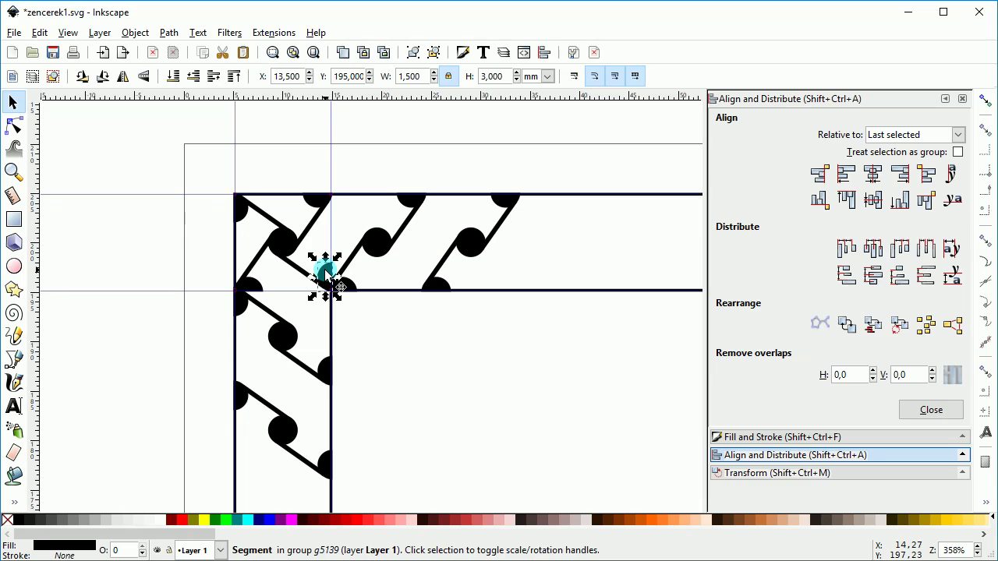
- Delete the overlapping and stray short segments around the top-left corner tile
{"action": "key", "text": "ctrl+Delete"}
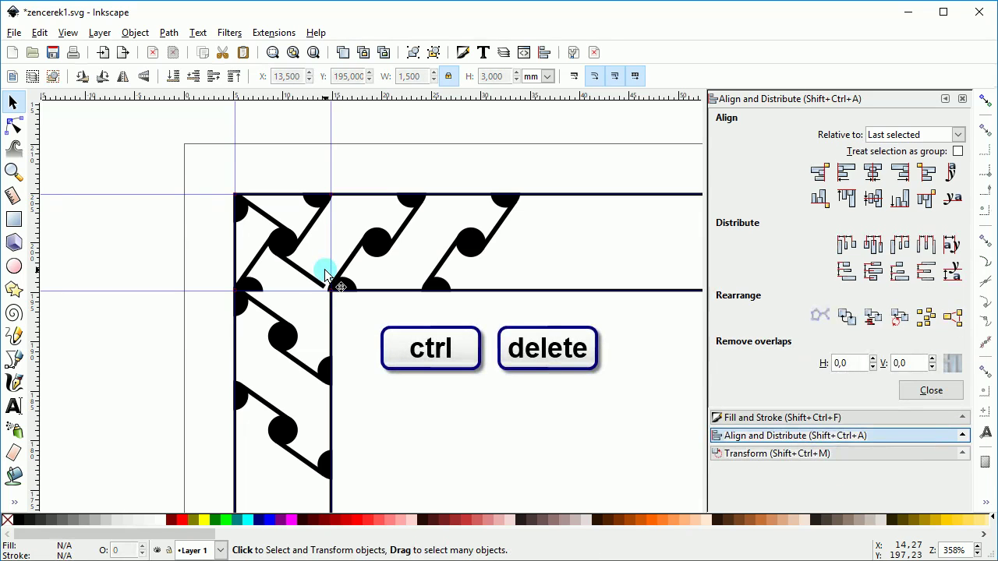
{"action": "left_click", "coordinate": [262, 216], "text": "ctrl"}
{"action": "key", "text": "ctrl+Delete"}
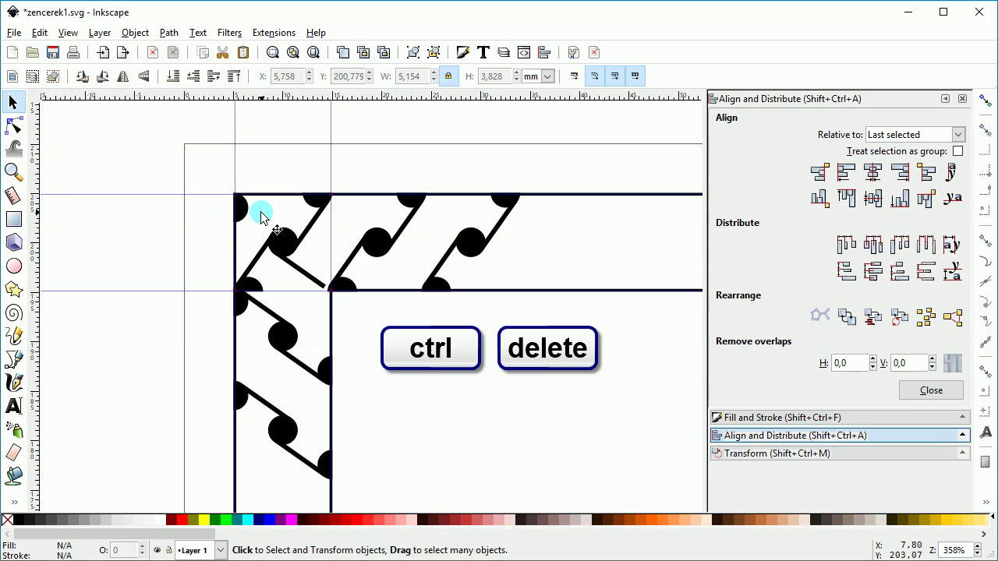
{"action": "left_click", "coordinate": [251, 283], "text": "ctrl"}
{"action": "key", "text": "ctrl+Delete"}
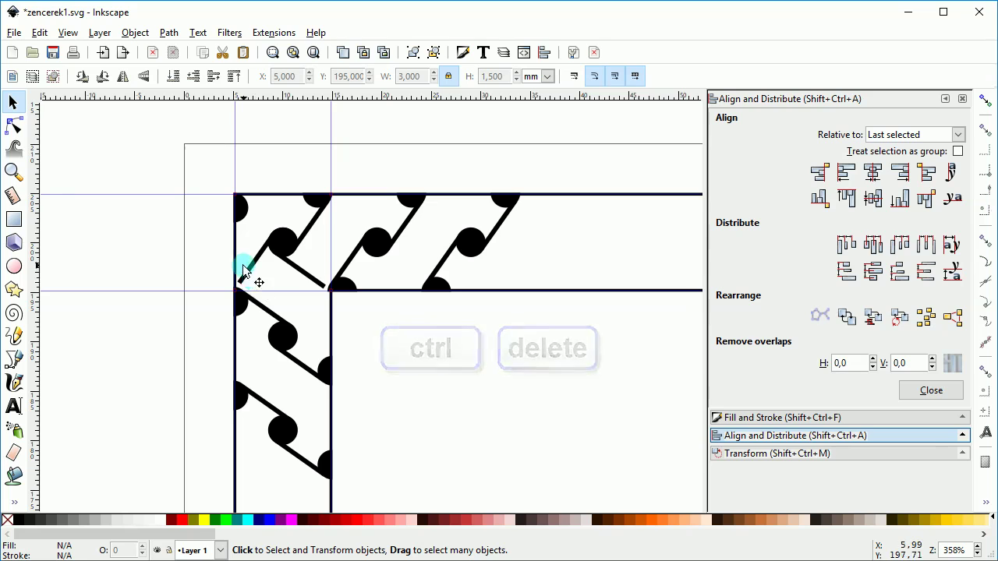
{"action": "left_click", "coordinate": [255, 268]}
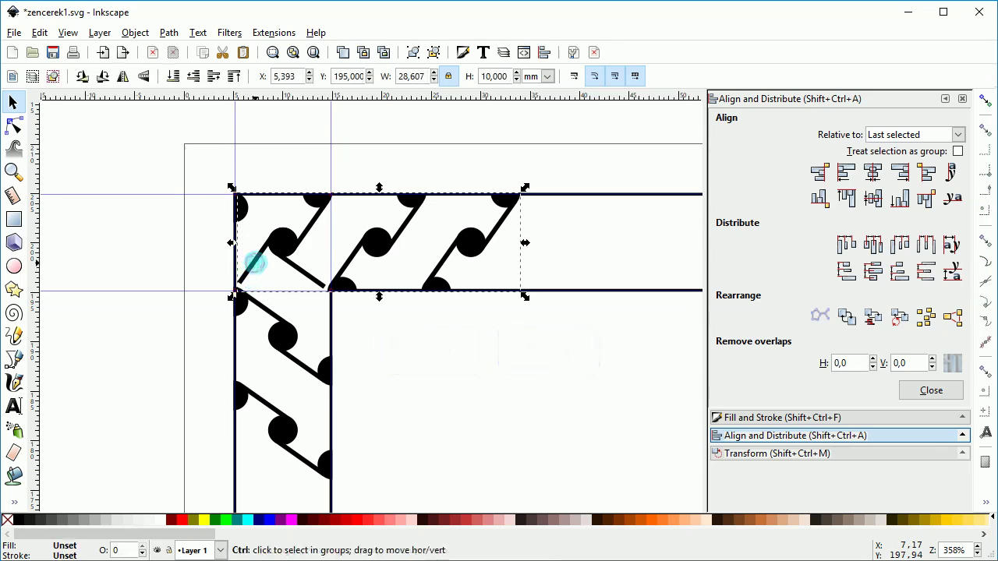
{"action": "key", "text": "ctrl+Delete"}
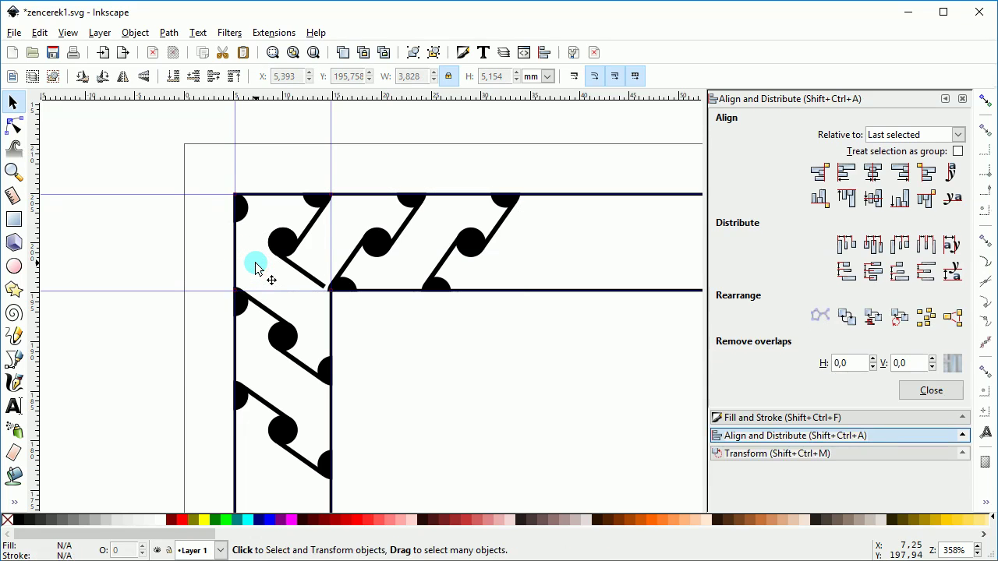
- Drag the corner diagonal's end node onto the inner corner where the border bands meet
{"action": "left_click", "coordinate": [313, 282]}
{"action": "left_click", "coordinate": [313, 282], "text": "ctrl"}
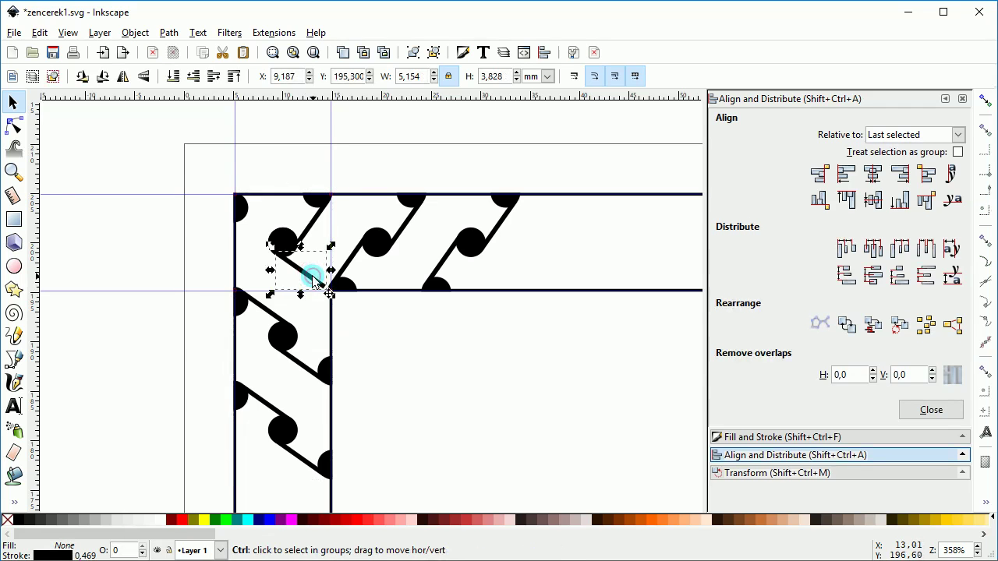
{"action": "key", "text": "n"}
{"action": "left_click", "coordinate": [323, 289], "text": "ctrl"}
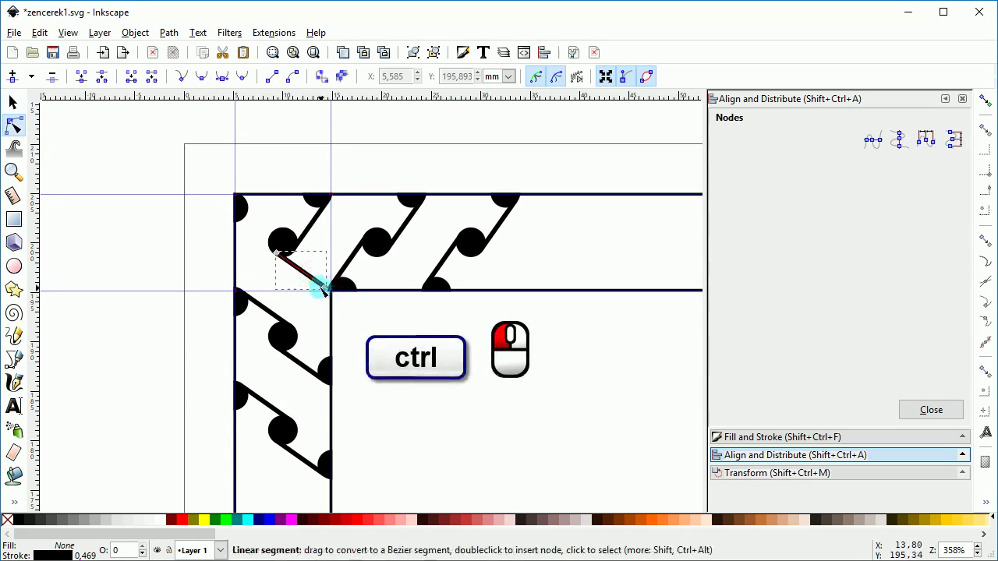
{"action": "left_click_drag", "start_coordinate": [324, 287], "coordinate": [332, 291]}
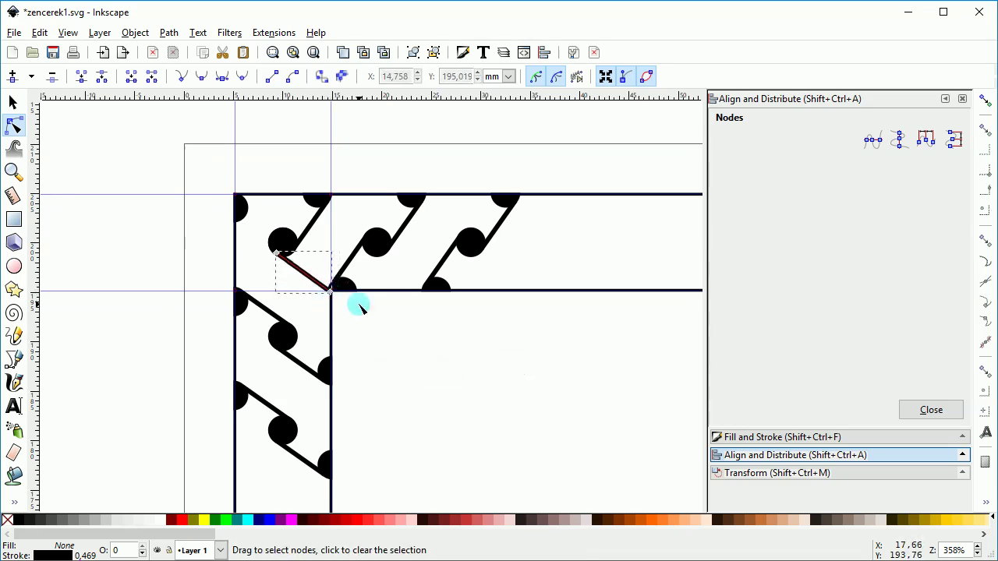
{"action": "key", "text": "s"}
{"action": "left_click", "coordinate": [358, 306]}
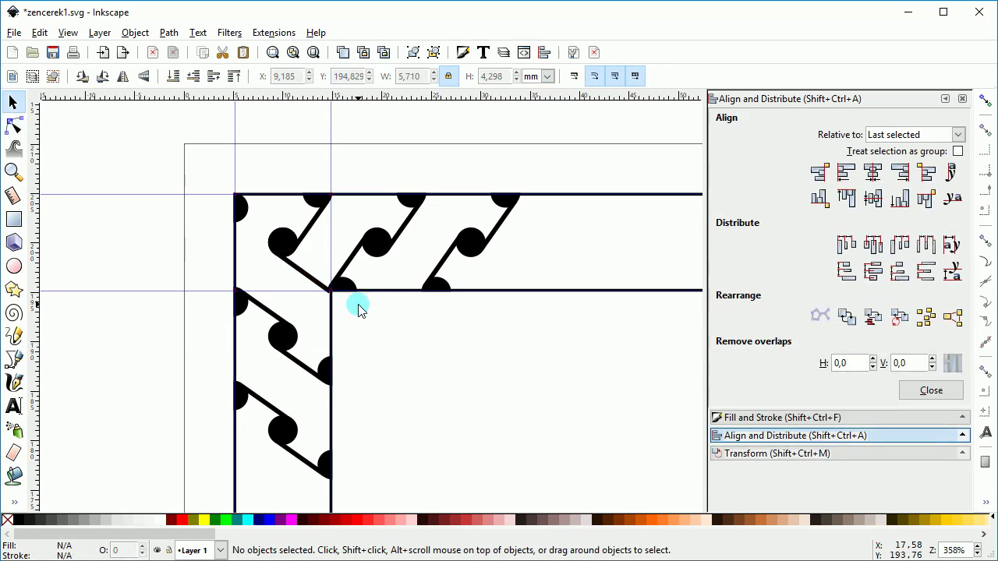
{"action": "left_click", "coordinate": [247, 211]}
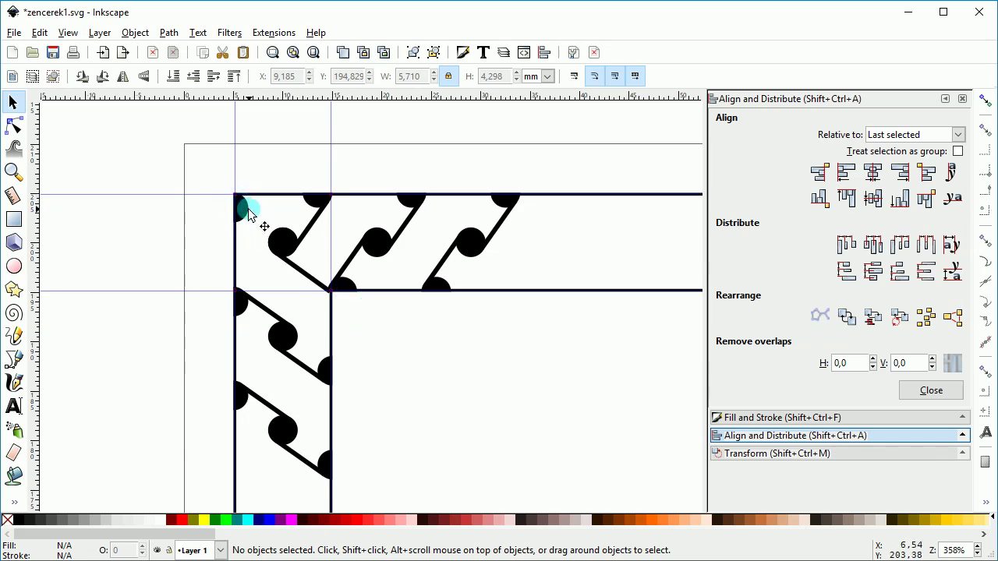
{"action": "left_click", "coordinate": [241, 209]}
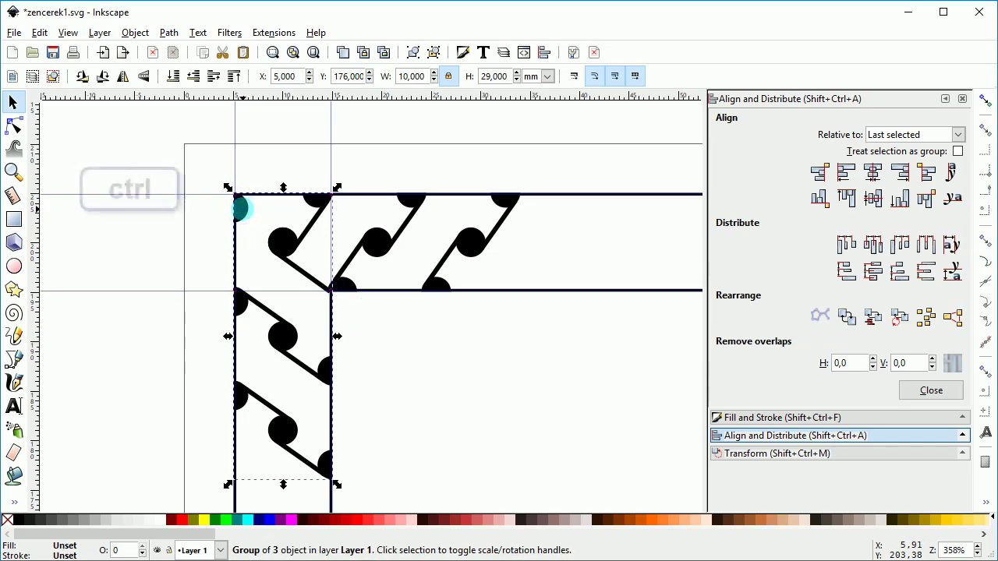
{"action": "left_click", "coordinate": [244, 211], "text": "ctrl"}
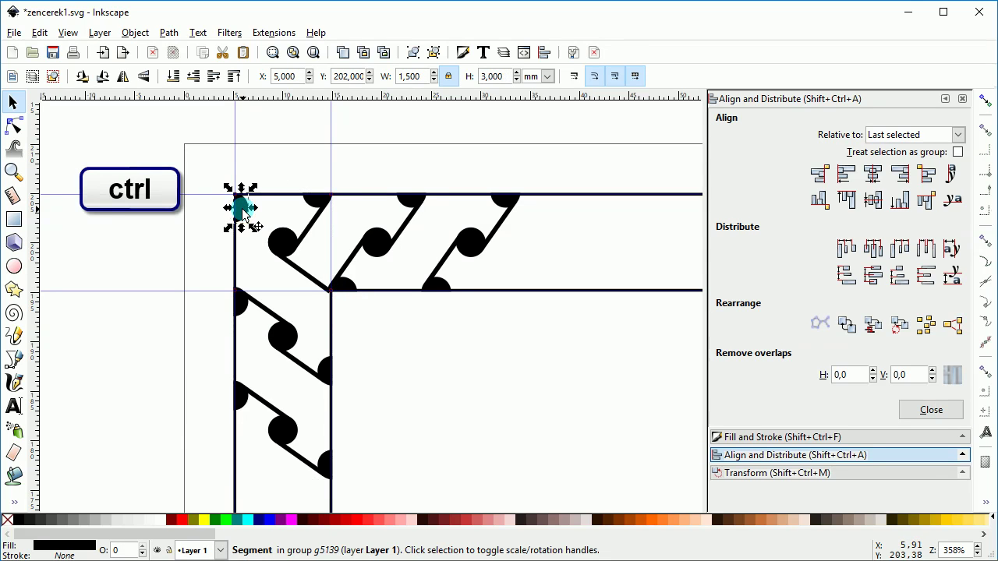
- Turn the corner half-circle into a quarter-circle wedge, enlarged to 1.591 mm and tucked into the corner
{"action": "key", "text": "z"}
{"action": "left_click_drag", "start_coordinate": [204, 173], "coordinate": [283, 251]}
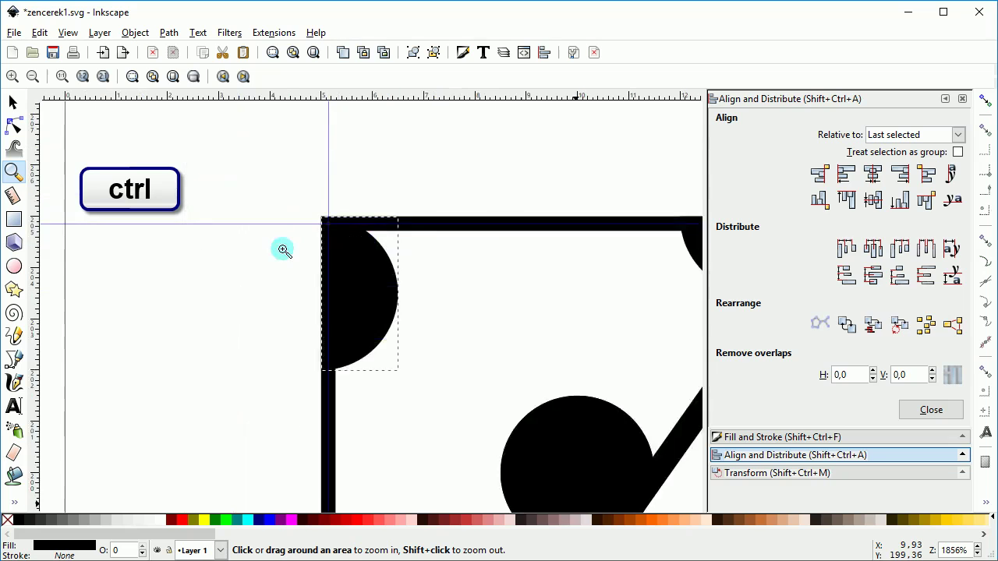
{"action": "left_click", "coordinate": [16, 125]}
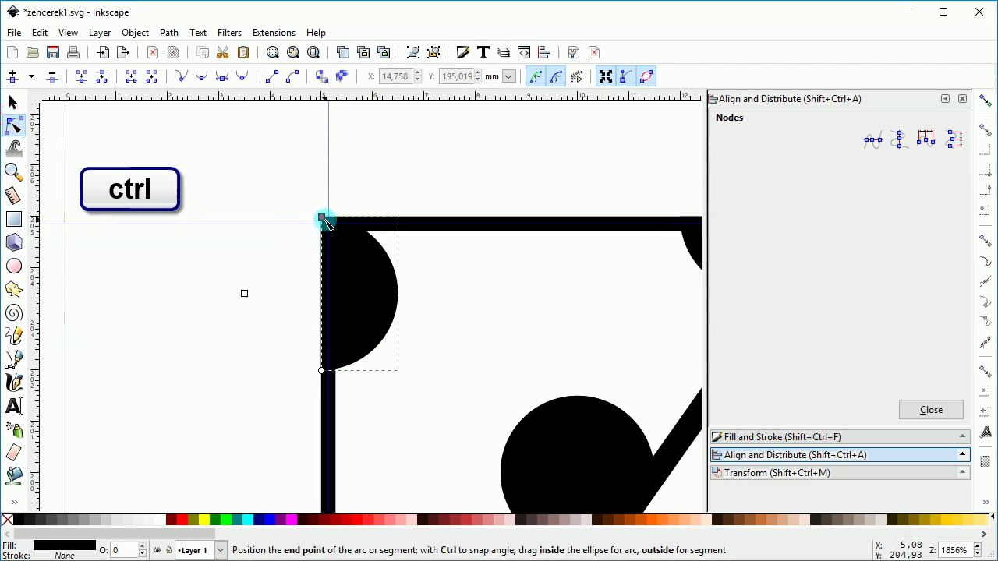
{"action": "mouse_move", "coordinate": [324, 221]}
{"action": "left_mouse_down"}
{"action": "mouse_move", "coordinate": [385, 239]}
{"action": "mouse_move", "coordinate": [425, 305]}
{"action": "mouse_move", "coordinate": [427, 297]}
{"action": "left_mouse_up"}
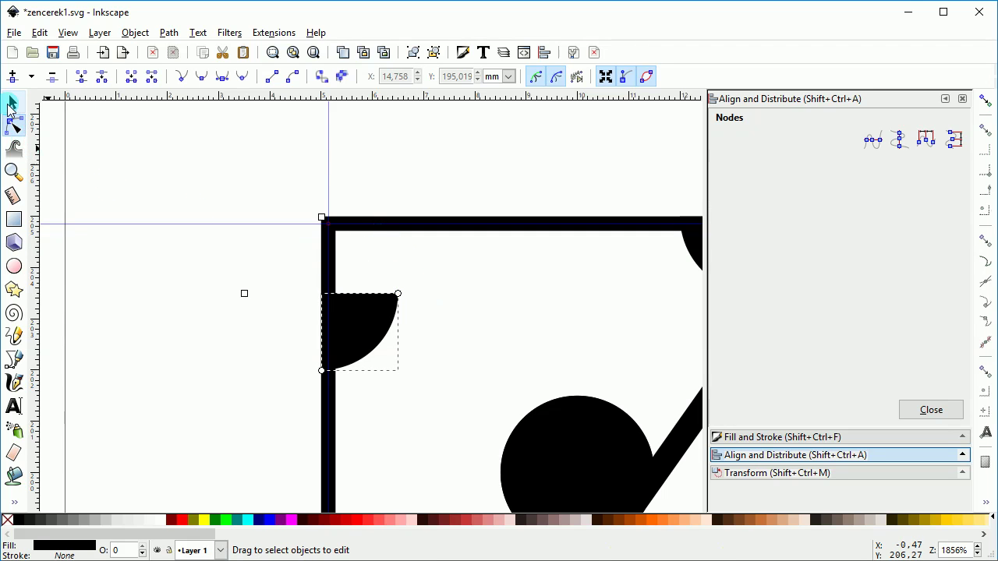
{"action": "left_click", "coordinate": [12, 103]}
{"action": "left_click_drag", "start_coordinate": [360, 330], "coordinate": [379, 271]}
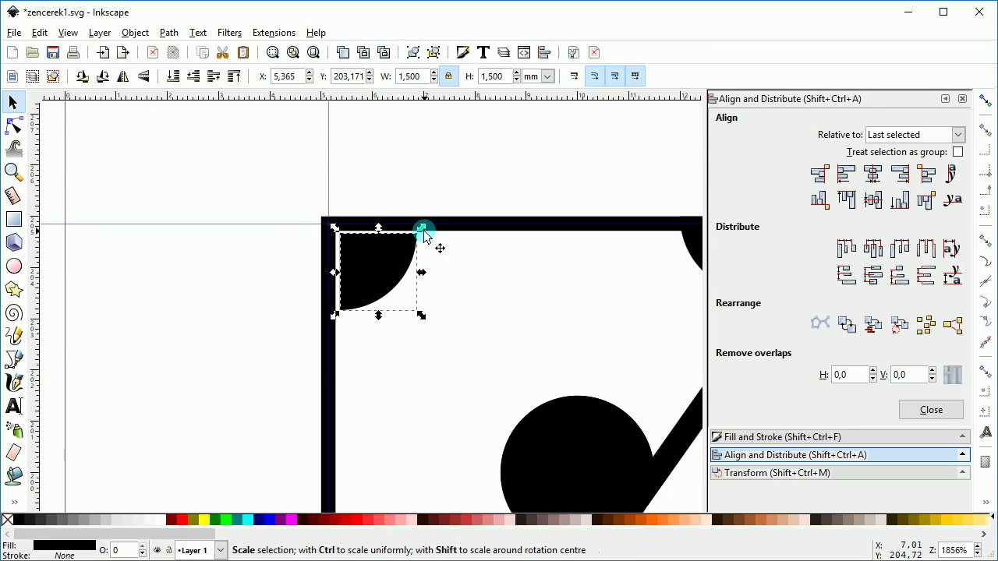
{"action": "left_click_drag", "start_coordinate": [422, 228], "coordinate": [426, 223]}
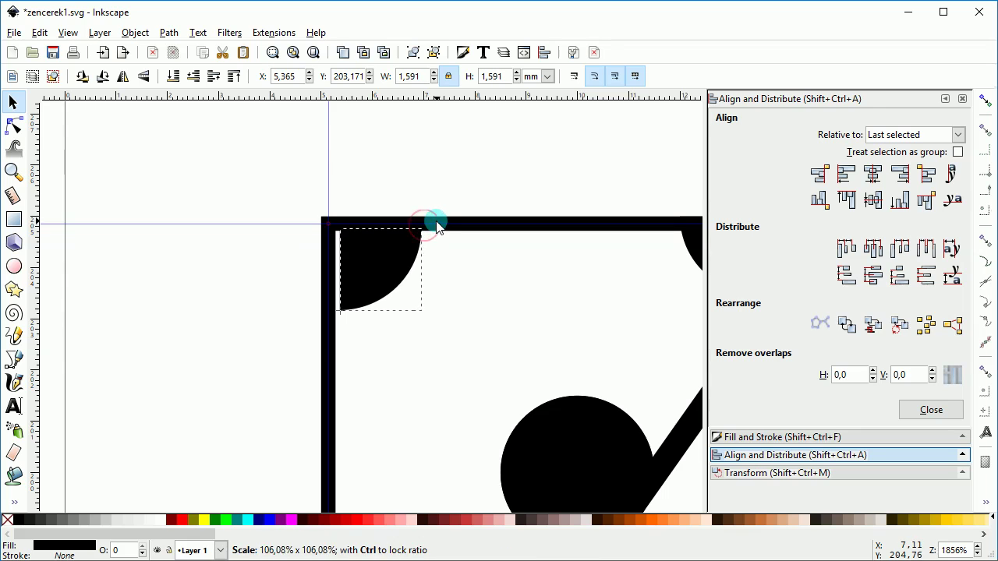
{"action": "left_click_drag", "start_coordinate": [392, 255], "coordinate": [382, 257]}
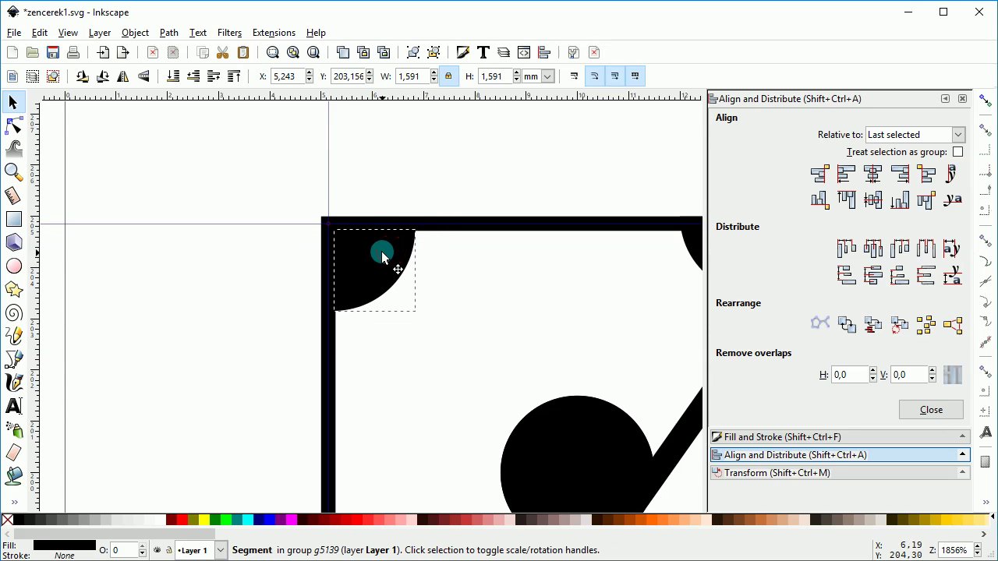
- Ungroup the top row of tiles and delete its rightmost tile
{"action": "key", "text": "minus"}
{"action": "key", "text": "minus"}
{"action": "key", "text": "minus"}
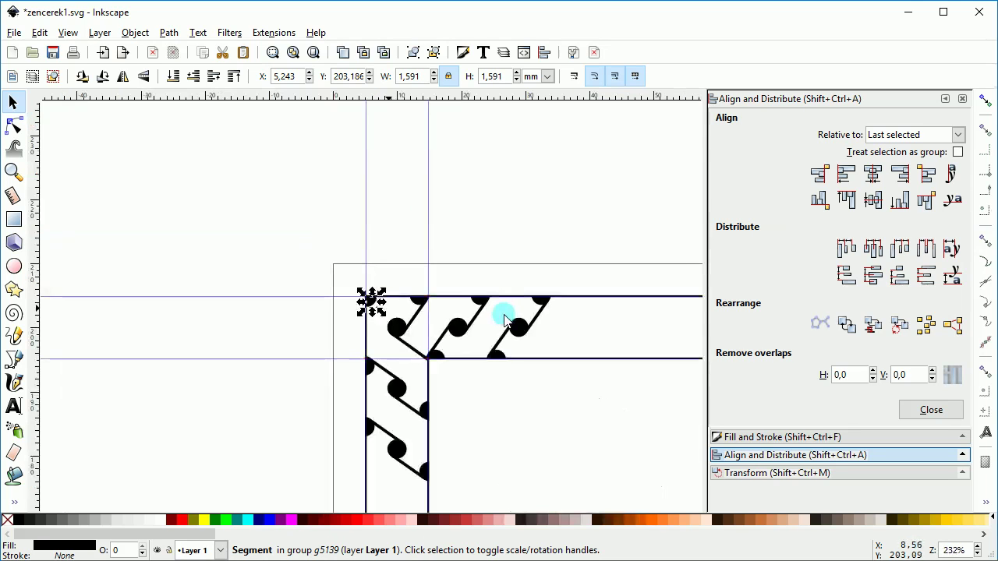
{"action": "left_click_drag", "start_coordinate": [509, 423], "coordinate": [452, 347]}
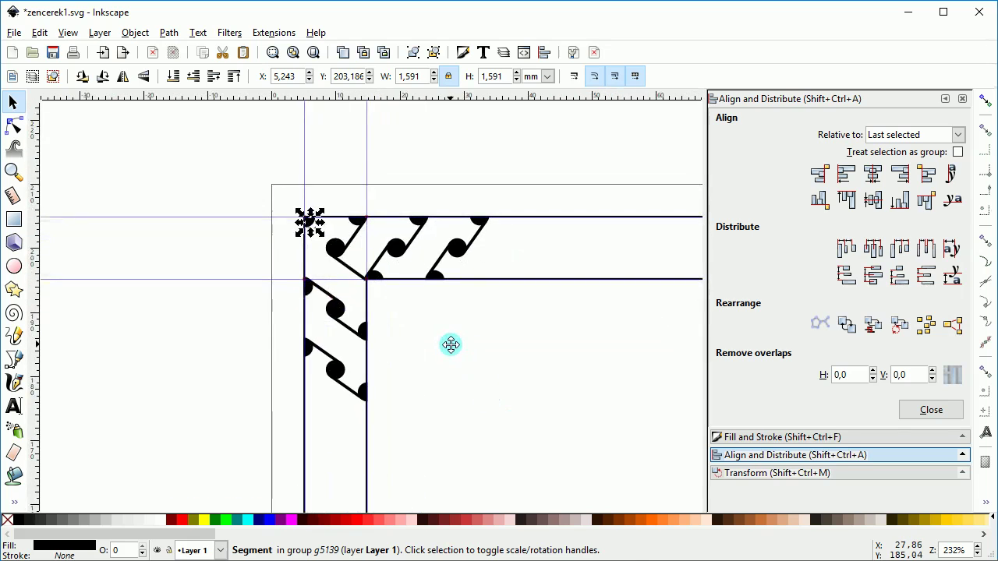
{"action": "left_click", "coordinate": [451, 348]}
{"action": "left_click", "coordinate": [163, 331]}
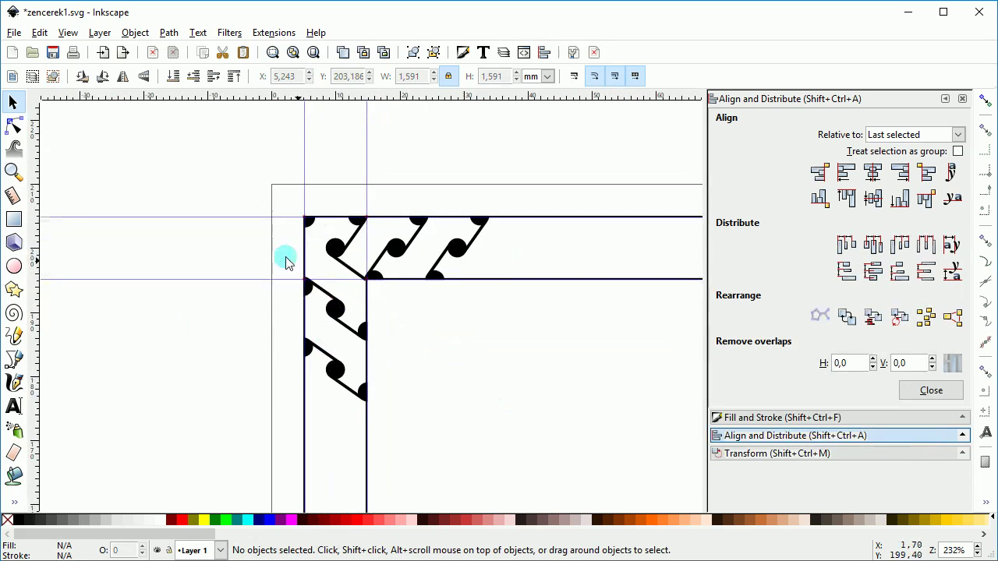
{"action": "left_click", "coordinate": [457, 248]}
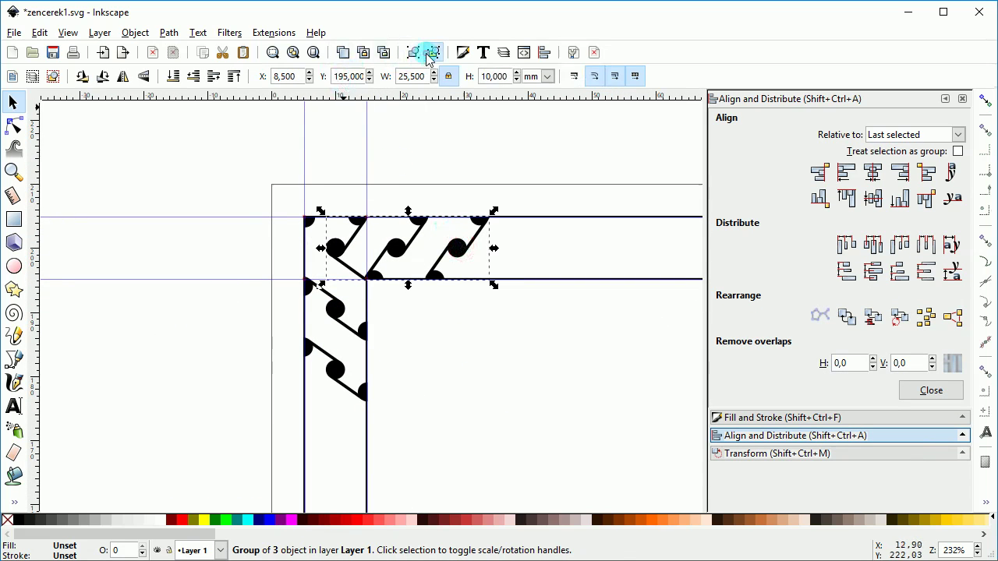
{"action": "left_click", "coordinate": [431, 54]}
{"action": "left_click", "coordinate": [544, 201]}
{"action": "left_click", "coordinate": [458, 248]}
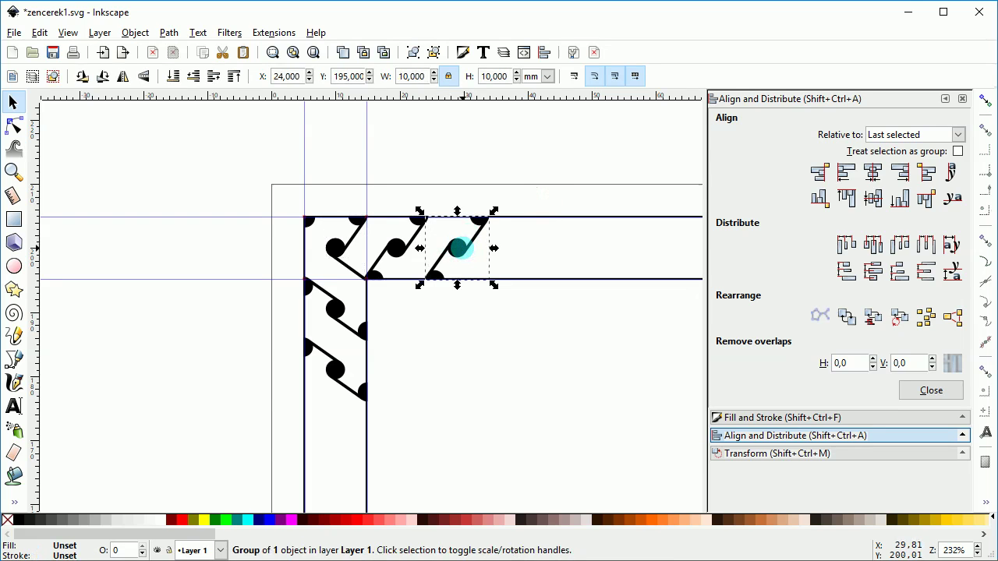
{"action": "key", "text": "Delete"}
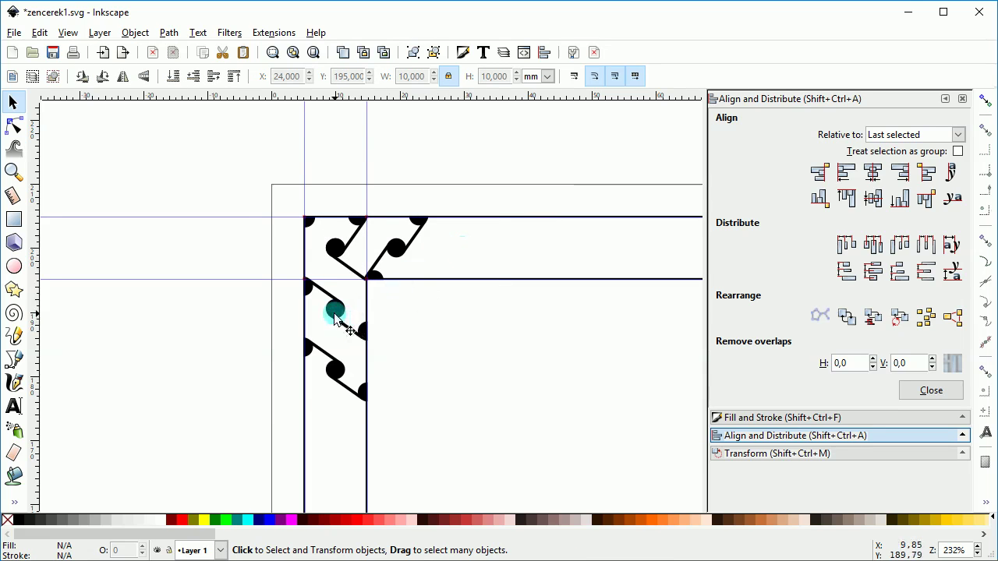
- Ungroup the left column of tiles and delete its lowest tile
{"action": "left_click", "coordinate": [334, 319]}
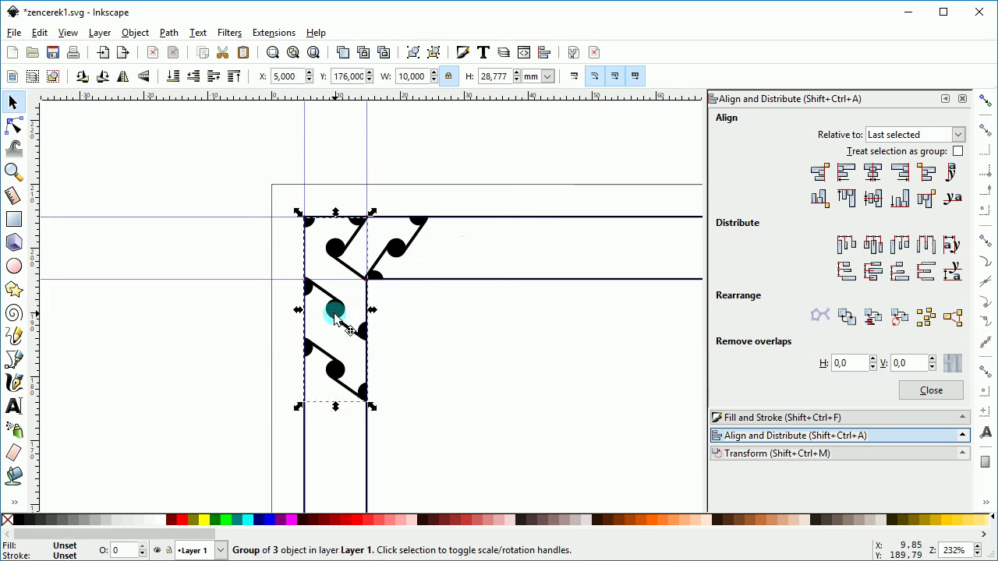
{"action": "left_click", "coordinate": [433, 52]}
{"action": "left_click", "coordinate": [233, 200]}
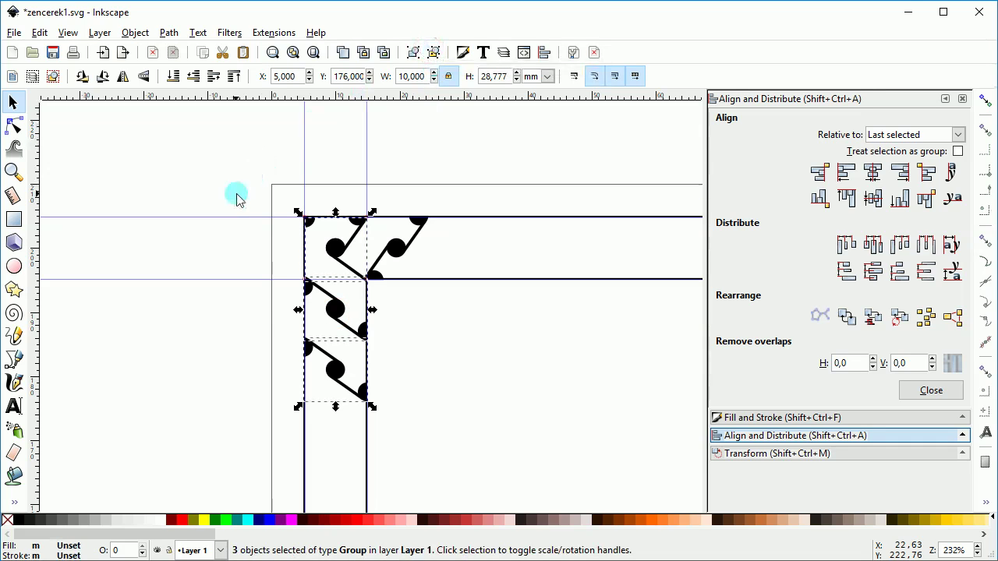
{"action": "left_click", "coordinate": [331, 372]}
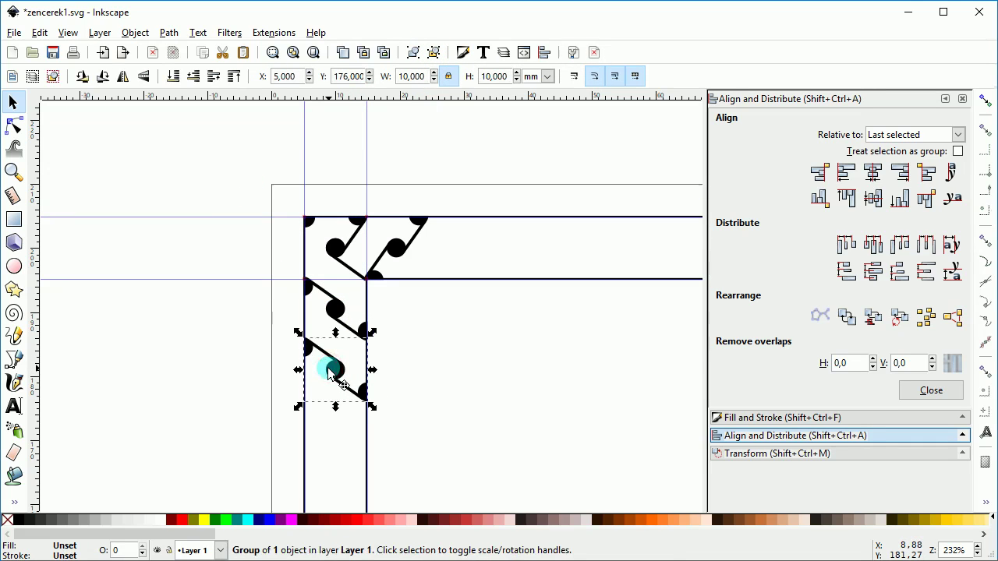
{"action": "key", "text": "Delete"}
{"action": "key", "text": "Delete"}
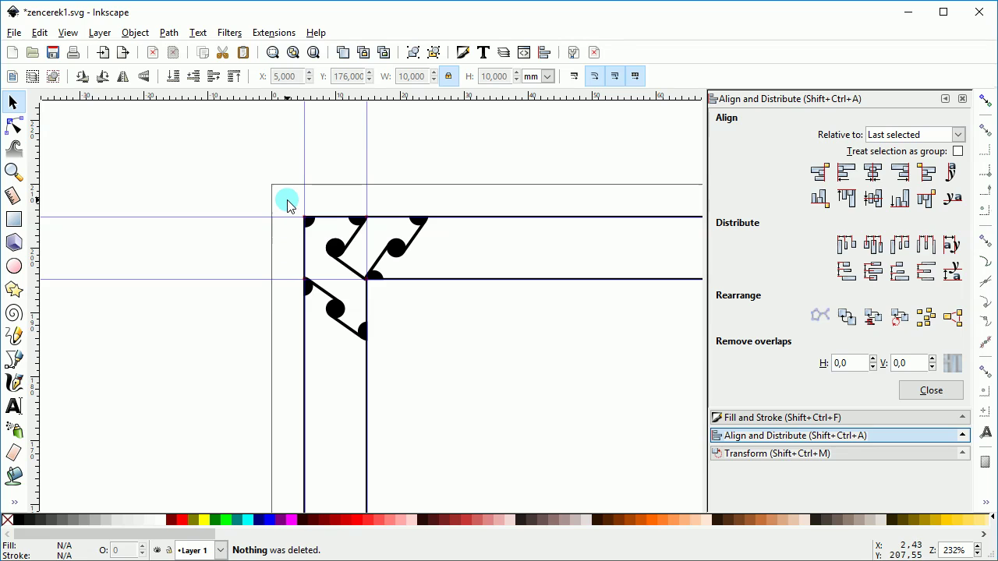
- Group the remaining corner tiles into a 19.5 × 19.5 mm ornament and rotate a copy 90° anticlockwise
{"action": "left_click_drag", "start_coordinate": [287, 204], "coordinate": [475, 374]}
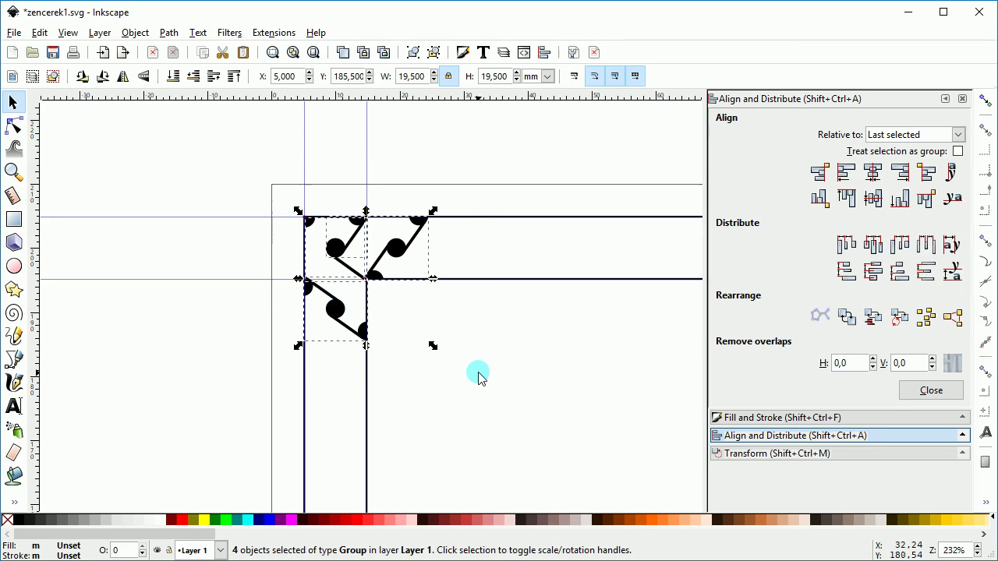
{"action": "left_click", "coordinate": [413, 53]}
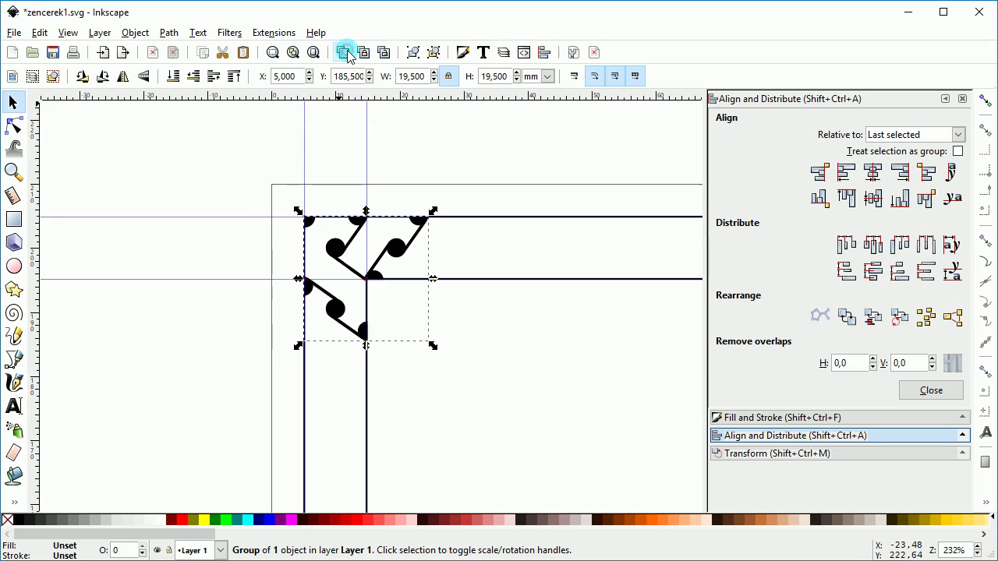
{"action": "left_click", "coordinate": [82, 75]}
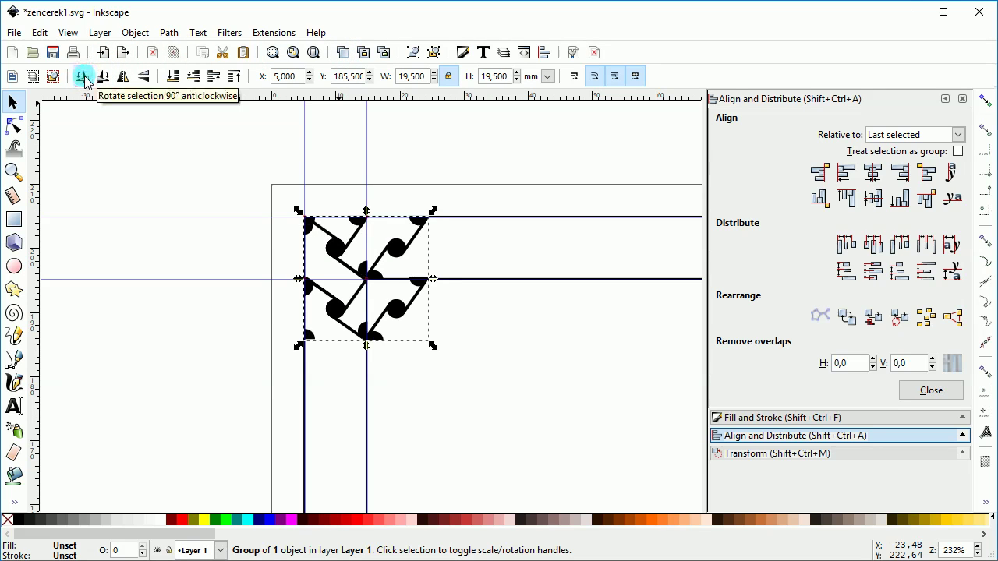
{"action": "key", "text": "5"}
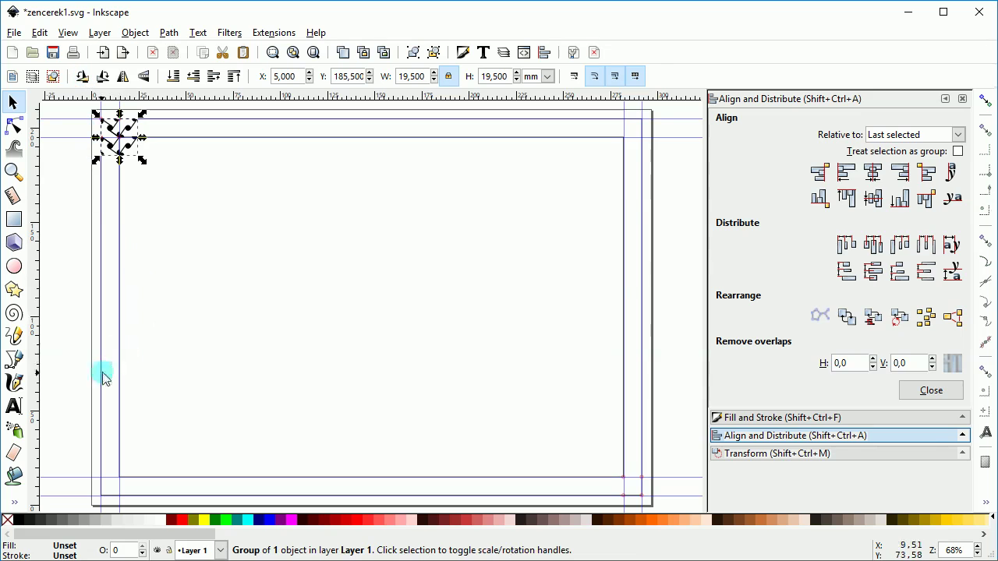
- Align corner ornament copies to the frame's bottom edge and to its right edge
{"action": "left_click", "coordinate": [99, 387], "text": "shift"}
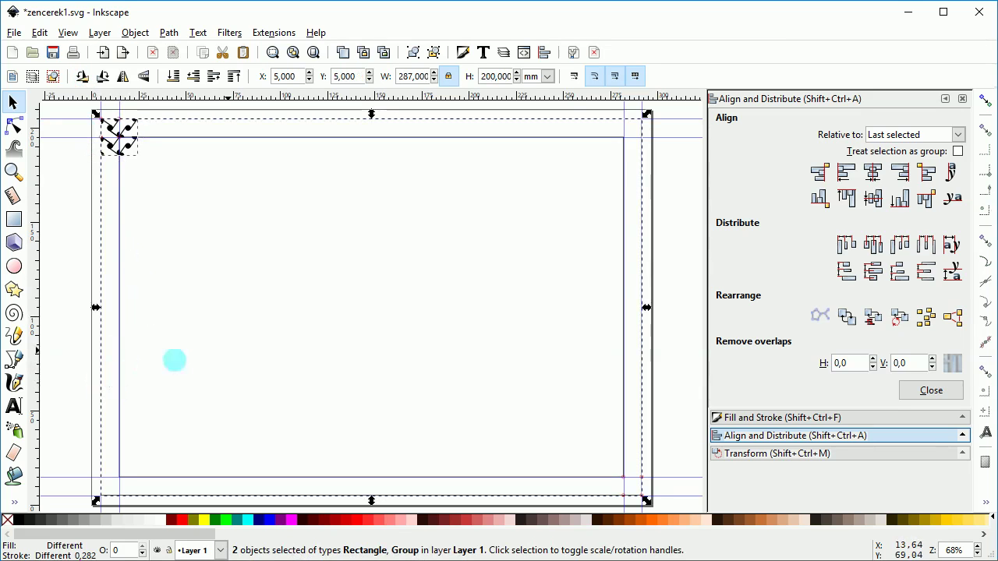
{"action": "left_click", "coordinate": [899, 198]}
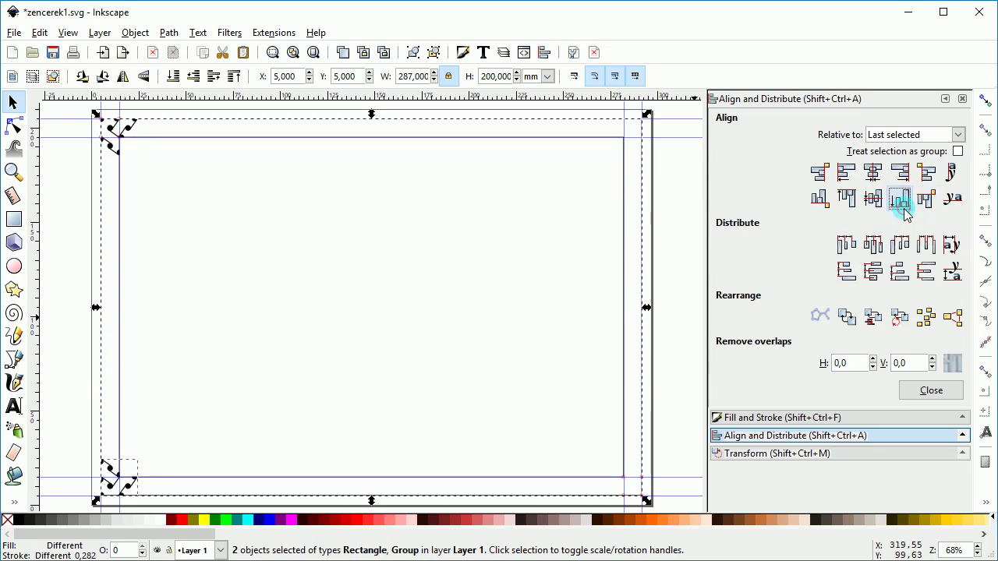
{"action": "left_click", "coordinate": [413, 300]}
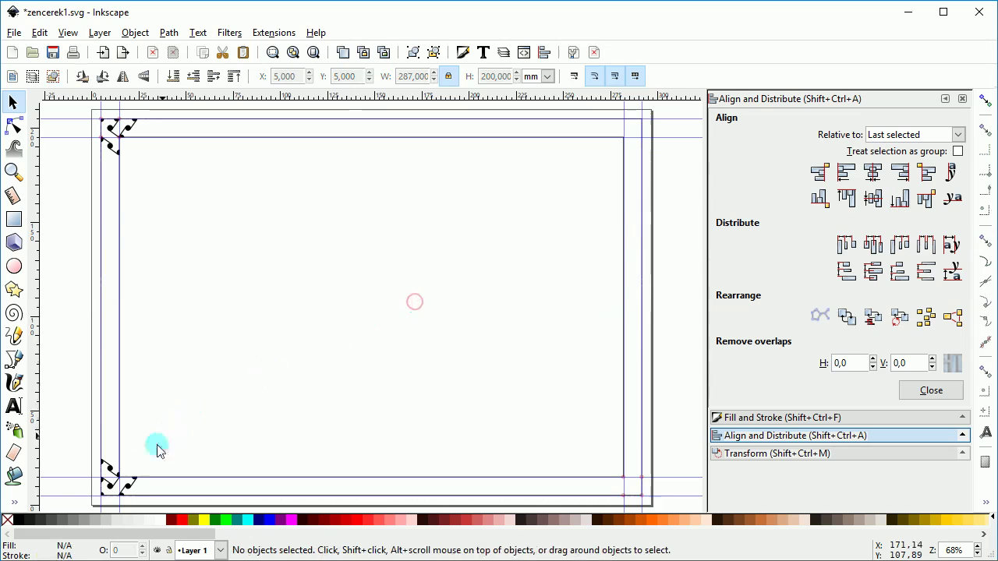
{"action": "left_click", "coordinate": [111, 473]}
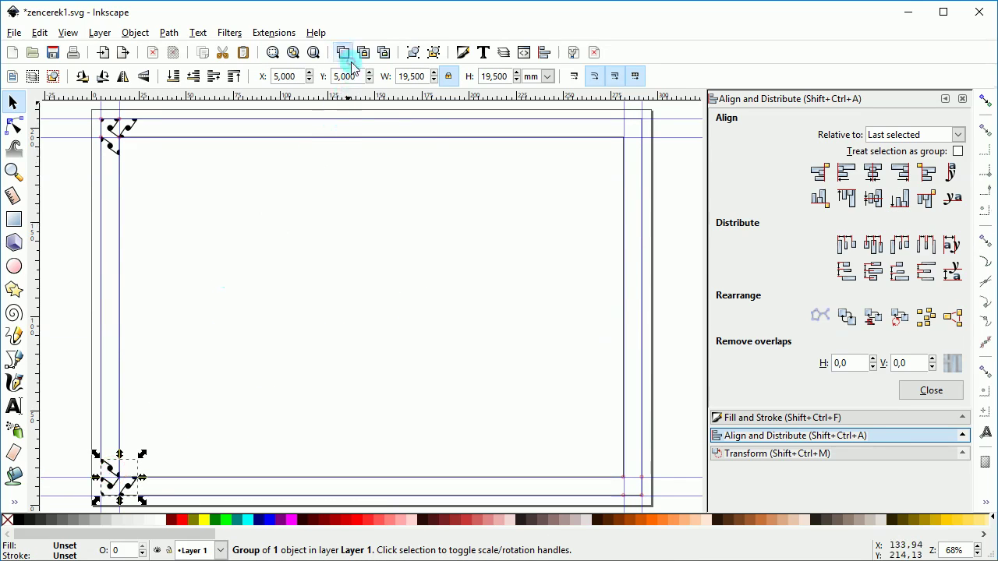
{"action": "left_click", "coordinate": [645, 450], "text": "shift"}
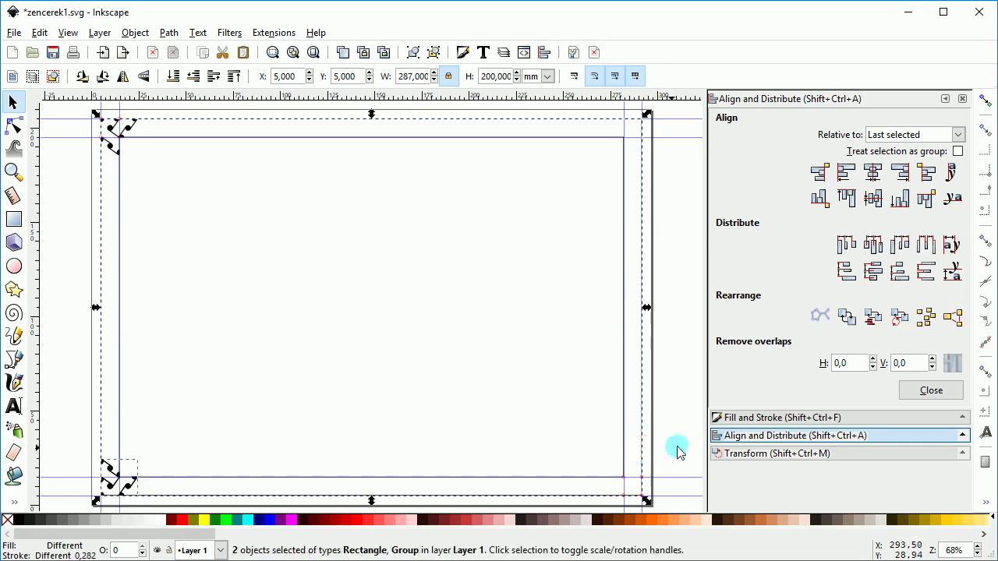
{"action": "left_click", "coordinate": [901, 173]}
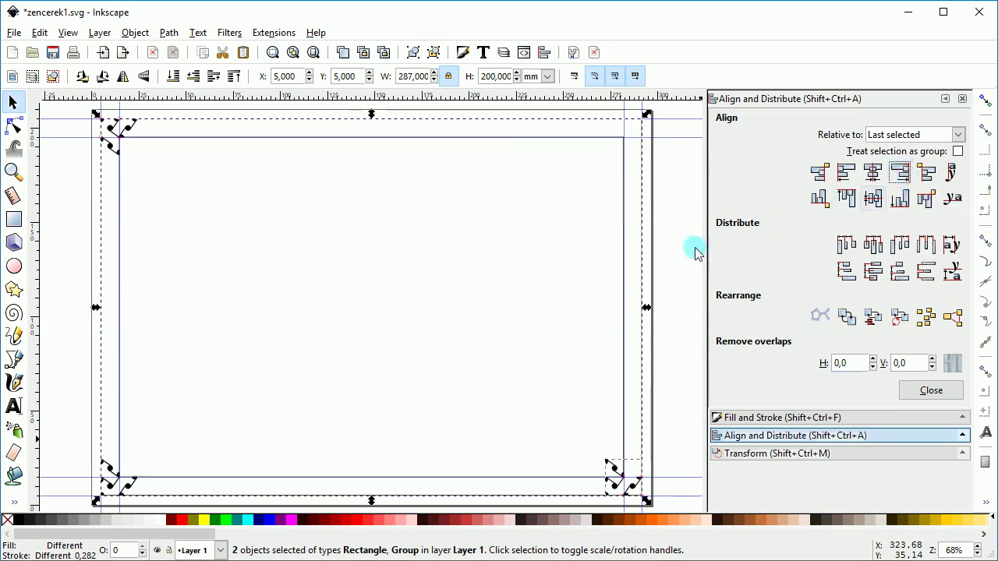
{"action": "left_click", "coordinate": [561, 279]}
- Duplicate the bottom-right ornament, rotate it 90° anticlockwise, and align it to the frame's top edge
{"action": "left_click", "coordinate": [609, 470]}
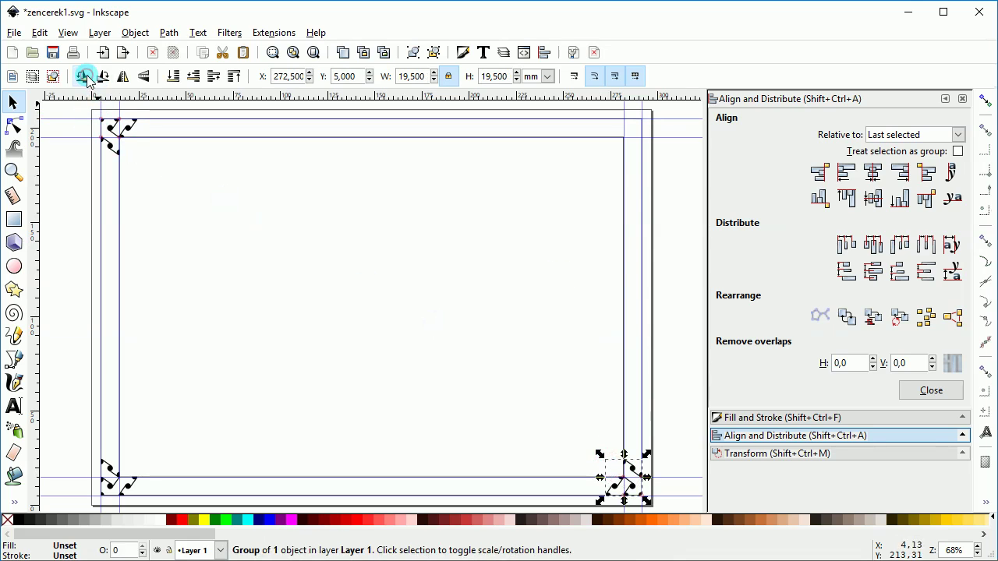
{"action": "left_click", "coordinate": [343, 53]}
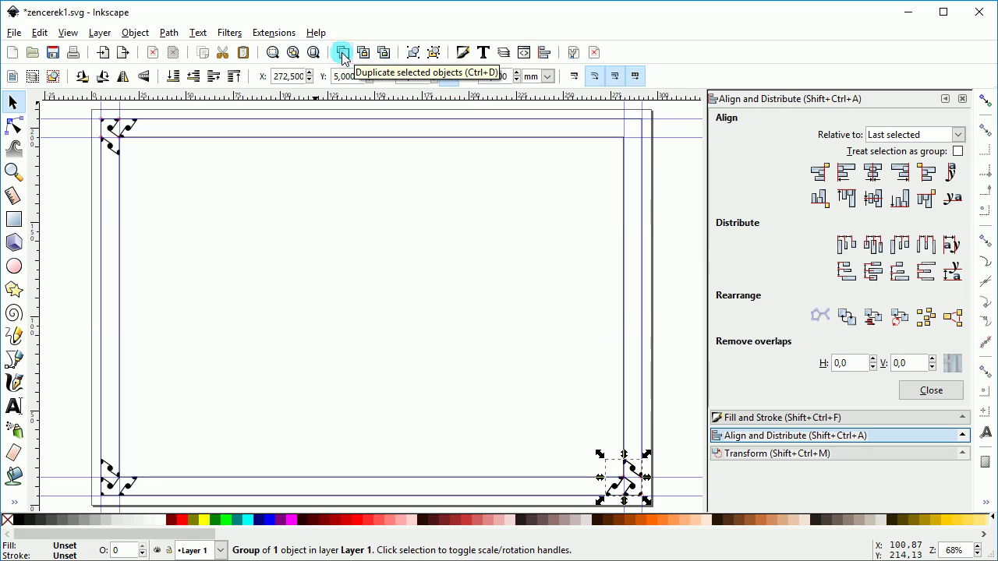
{"action": "left_click", "coordinate": [82, 76]}
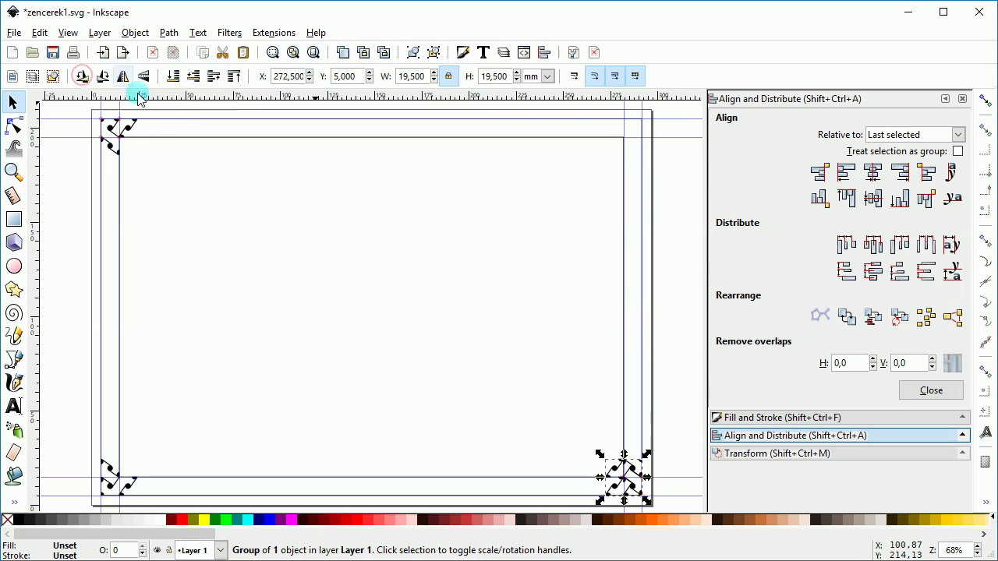
{"action": "left_click", "coordinate": [639, 145], "text": "shift"}
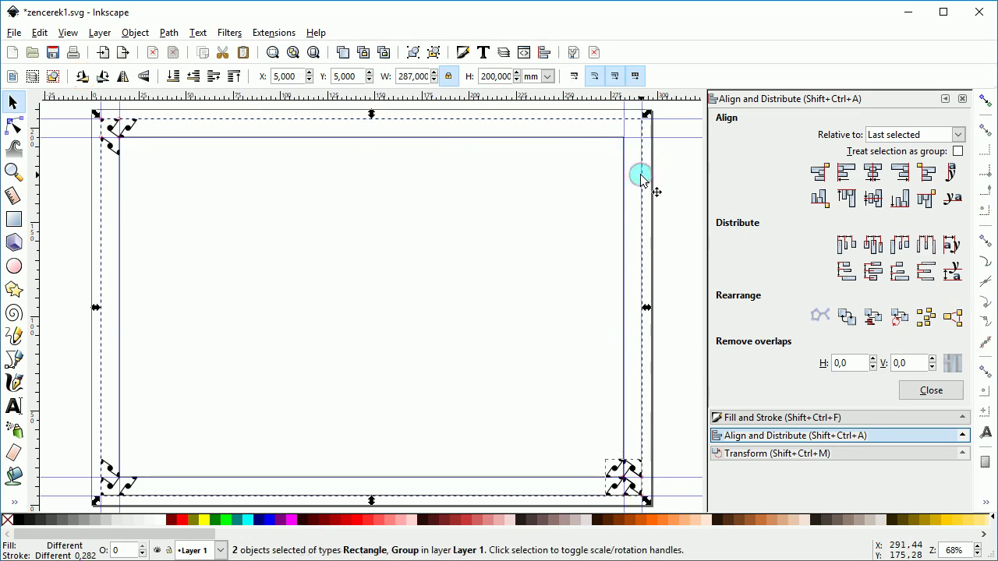
{"action": "left_click", "coordinate": [846, 196]}
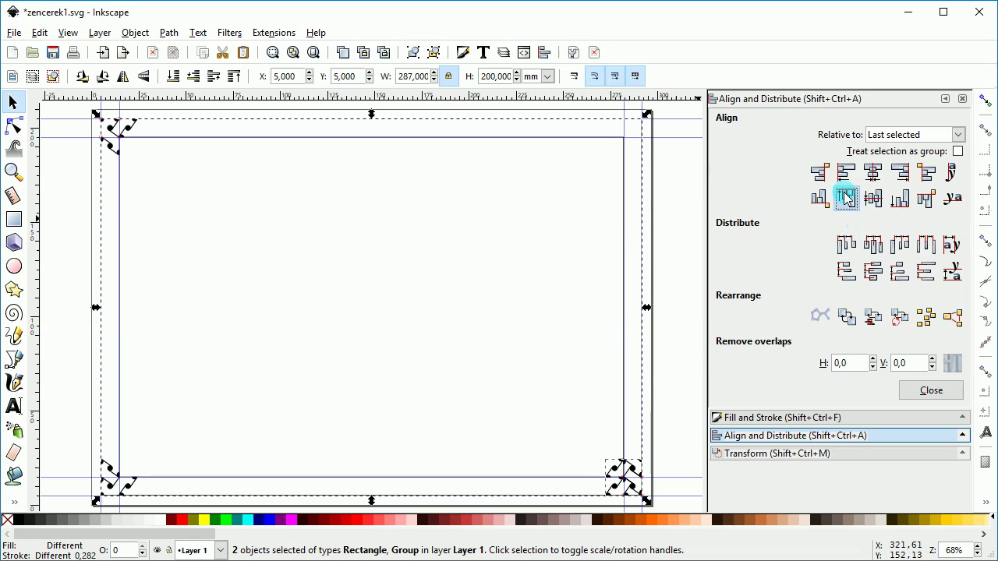
{"action": "left_click", "coordinate": [691, 182]}
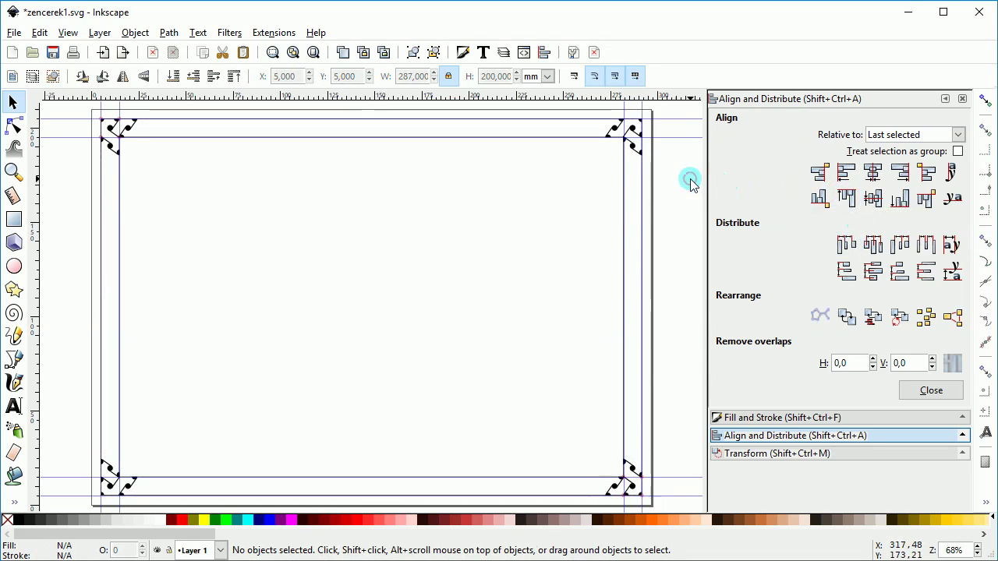
- Zoom to the top edge and ungroup the top-left corner ornament twice into four tiles
{"action": "mouse_move", "coordinate": [70, 130]}
{"action": "left_mouse_down"}
{"action": "mouse_move", "coordinate": [83, 107]}
{"action": "mouse_move", "coordinate": [658, 191]}
{"action": "left_mouse_up"}
{"action": "key", "text": "z"}
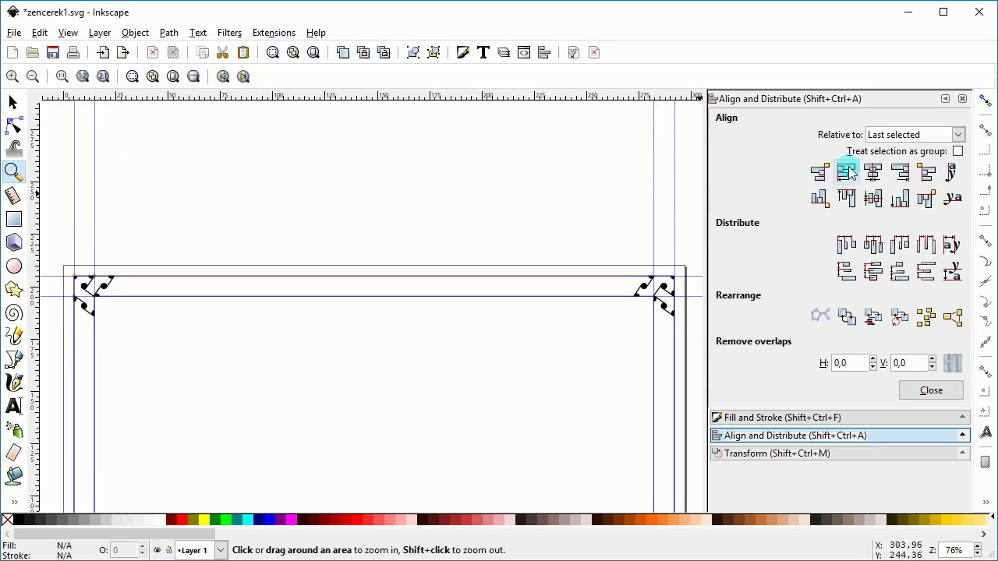
{"action": "left_click", "coordinate": [942, 99]}
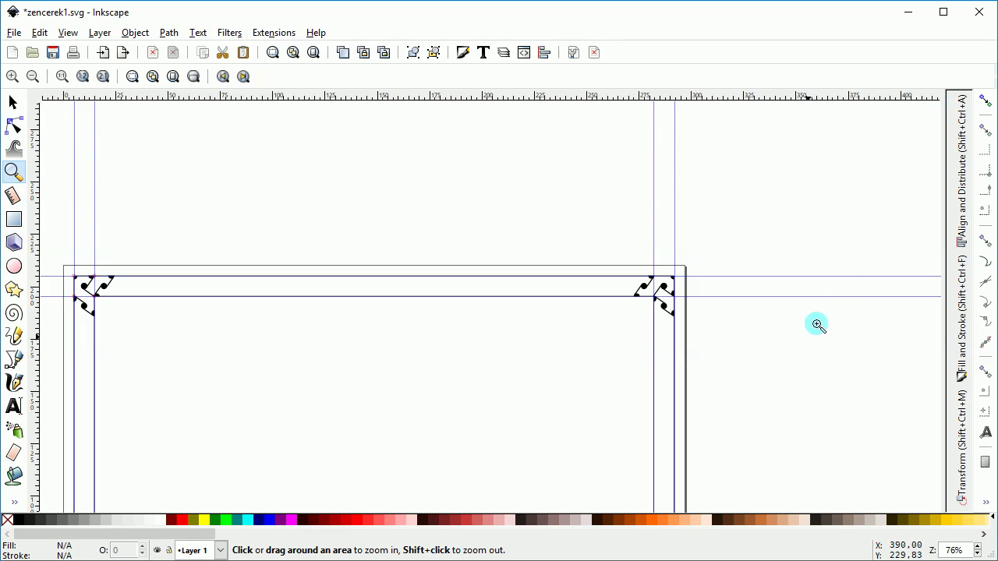
{"action": "mouse_move", "coordinate": [802, 359]}
{"action": "left_mouse_down"}
{"action": "mouse_move", "coordinate": [820, 314]}
{"action": "mouse_move", "coordinate": [852, 273]}
{"action": "left_mouse_up"}
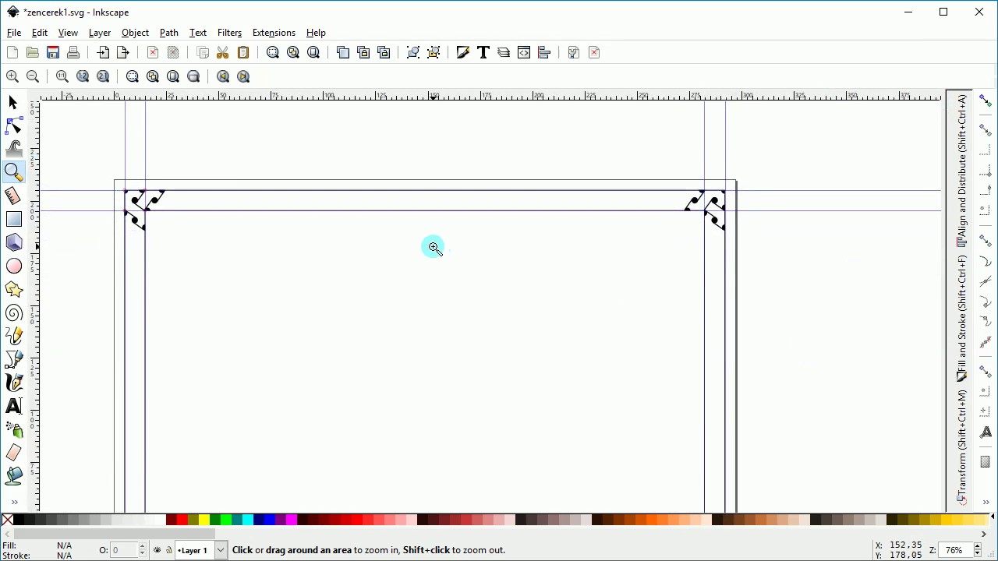
{"action": "left_click", "coordinate": [12, 102]}
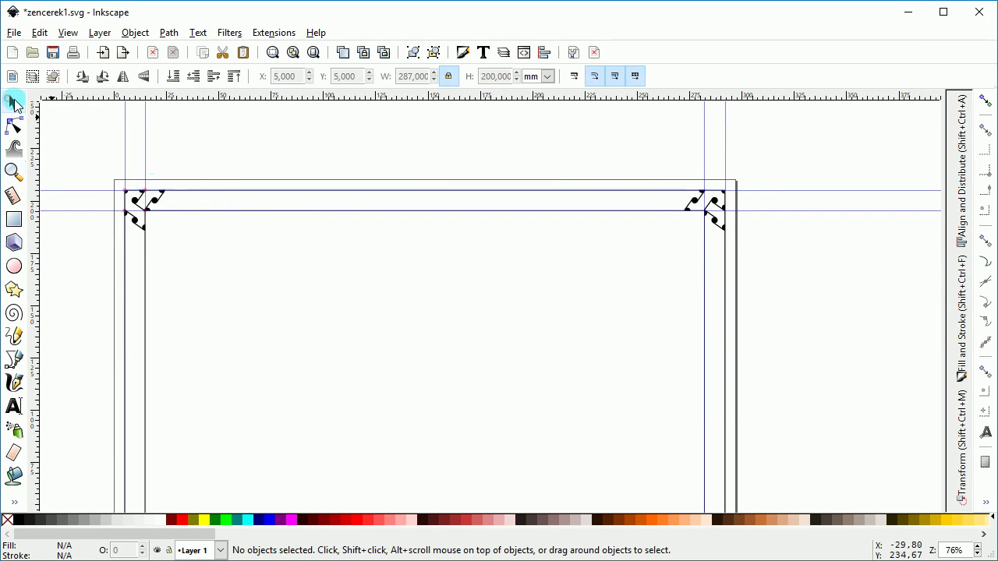
{"action": "left_click", "coordinate": [201, 170]}
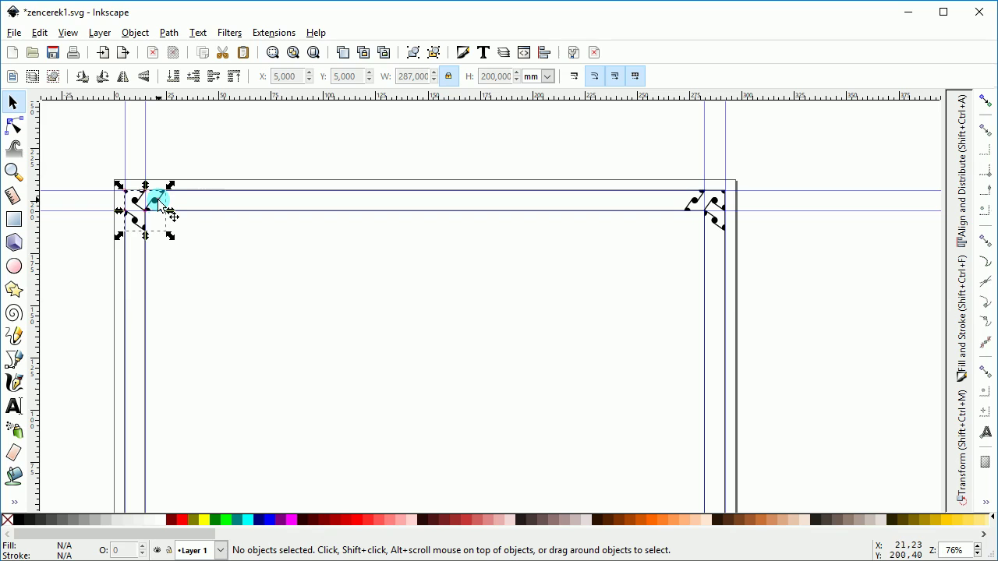
{"action": "left_click", "coordinate": [158, 202]}
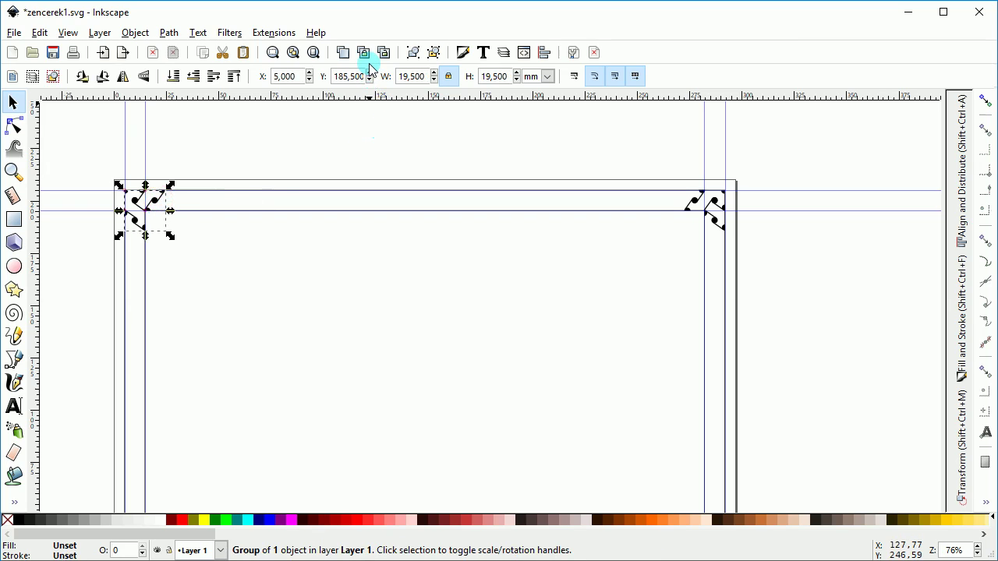
{"action": "left_click", "coordinate": [434, 52]}
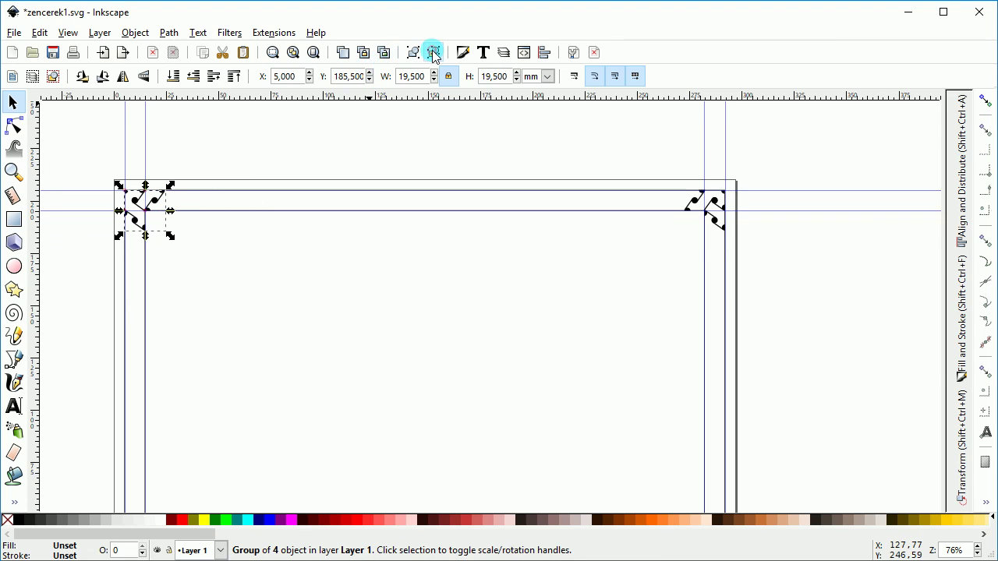
{"action": "left_click", "coordinate": [313, 134]}
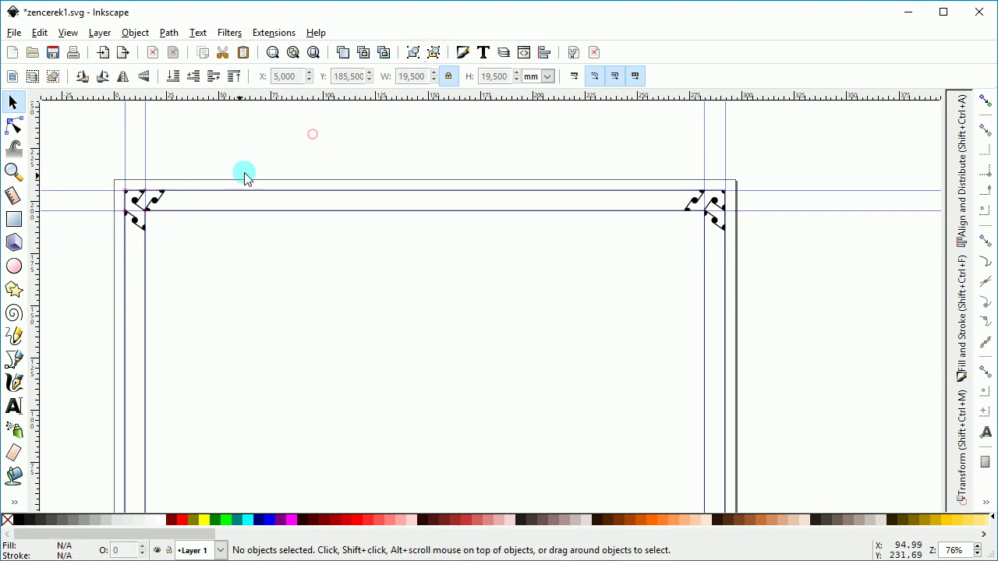
{"action": "left_click", "coordinate": [161, 200]}
{"action": "left_click", "coordinate": [408, 119]}
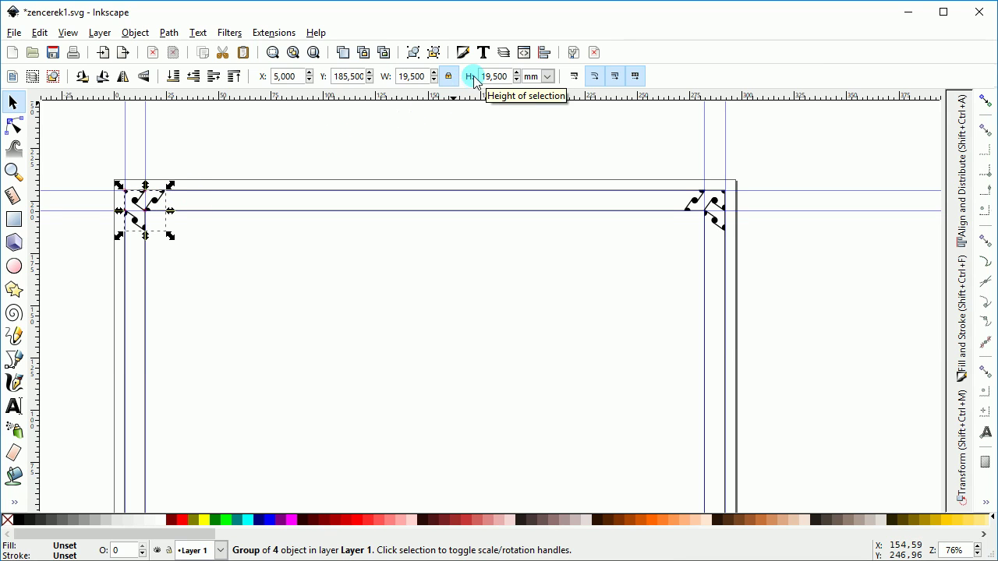
{"action": "left_click", "coordinate": [434, 52]}
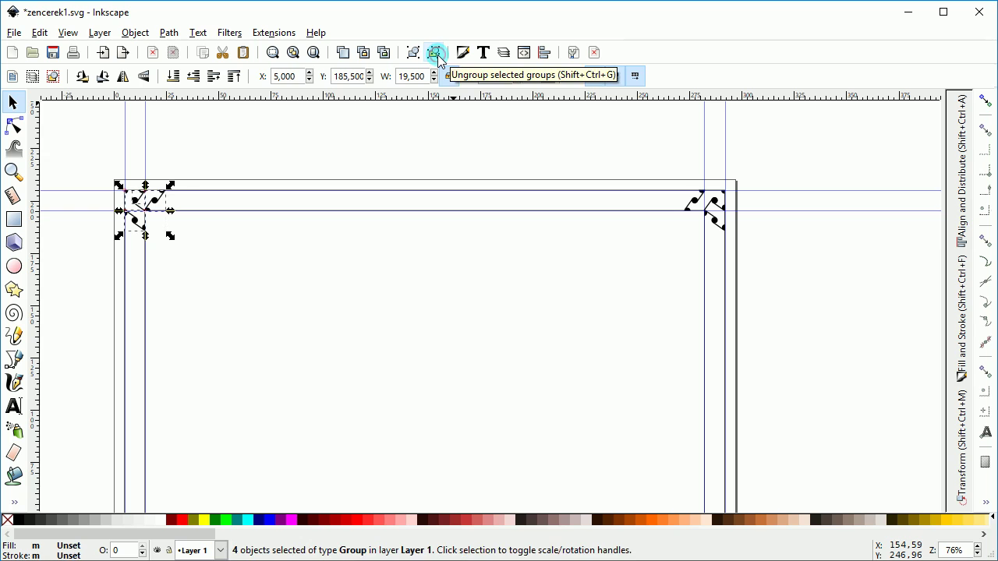
- Select the top-edge tile and set up a 9.5 mm horizontal Transform move
{"action": "left_click", "coordinate": [261, 156]}
{"action": "left_click", "coordinate": [156, 201]}
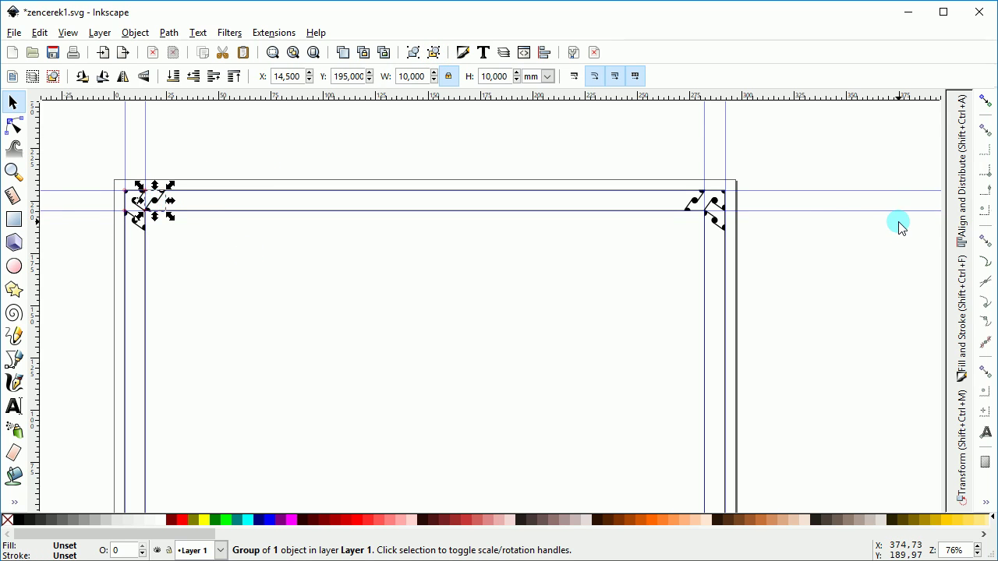
{"action": "left_click", "coordinate": [959, 455]}
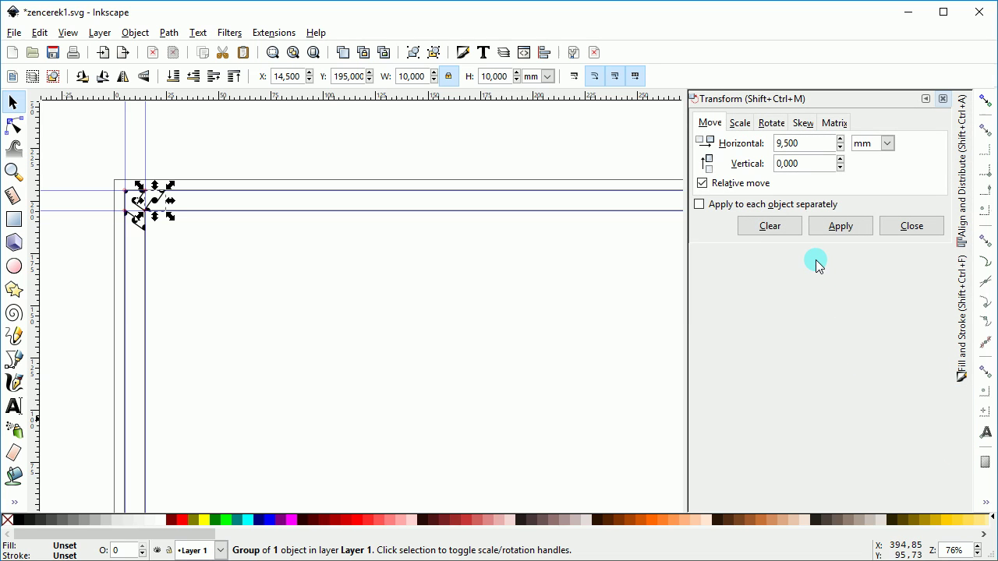
- Undo a test move, then duplicate the tile four times, shifting each copy 9.5 mm right
{"action": "left_click", "coordinate": [839, 226]}
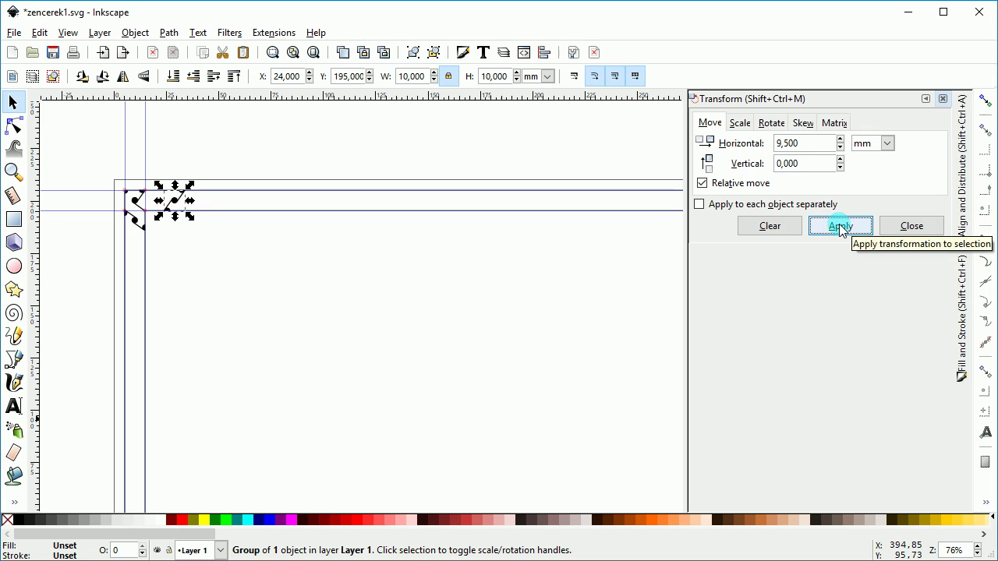
{"action": "key", "text": "ctrl+z"}
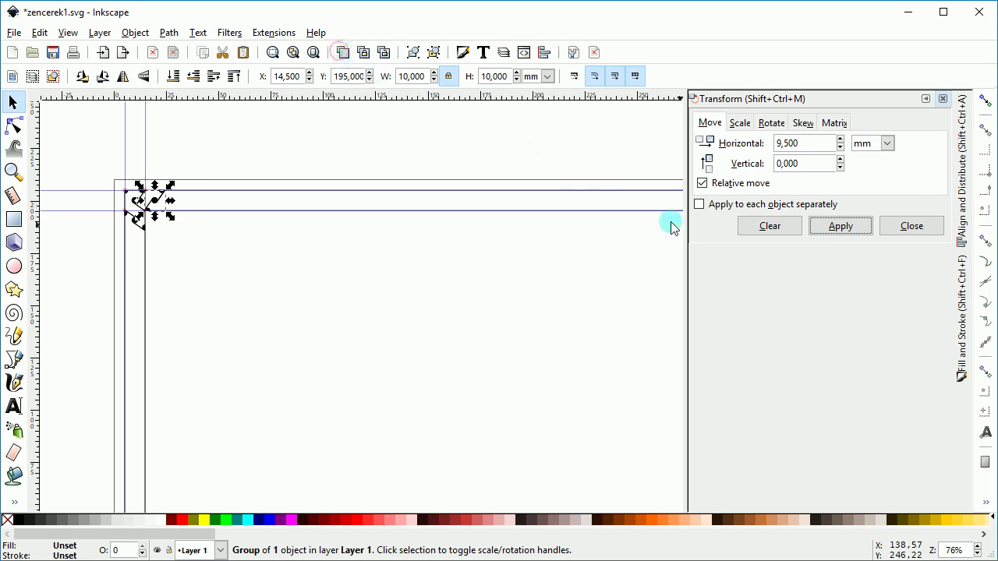
{"action": "key", "text": "ctrl+d"}
{"action": "left_click", "coordinate": [840, 226]}
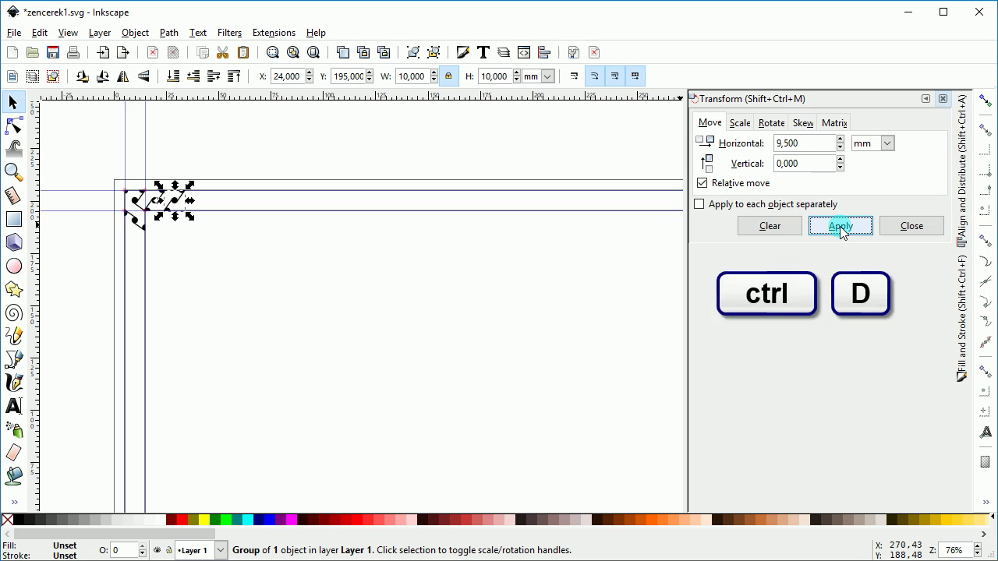
{"action": "key", "text": "ctrl+d"}
{"action": "left_click", "coordinate": [840, 226]}
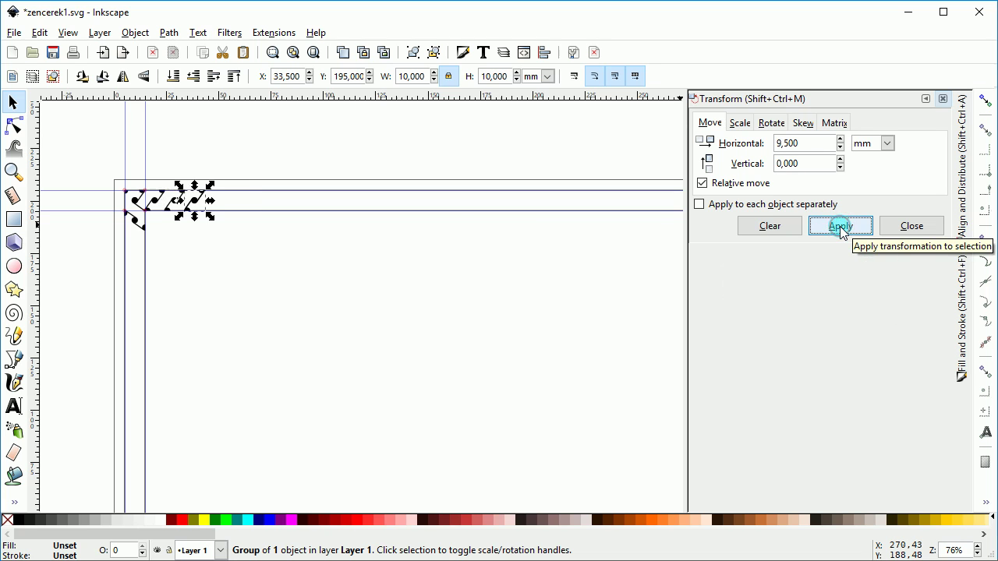
{"action": "key", "text": "ctrl+d"}
{"action": "left_click", "coordinate": [840, 226]}
{"action": "key", "text": "ctrl+d"}
{"action": "left_click", "coordinate": [841, 226]}
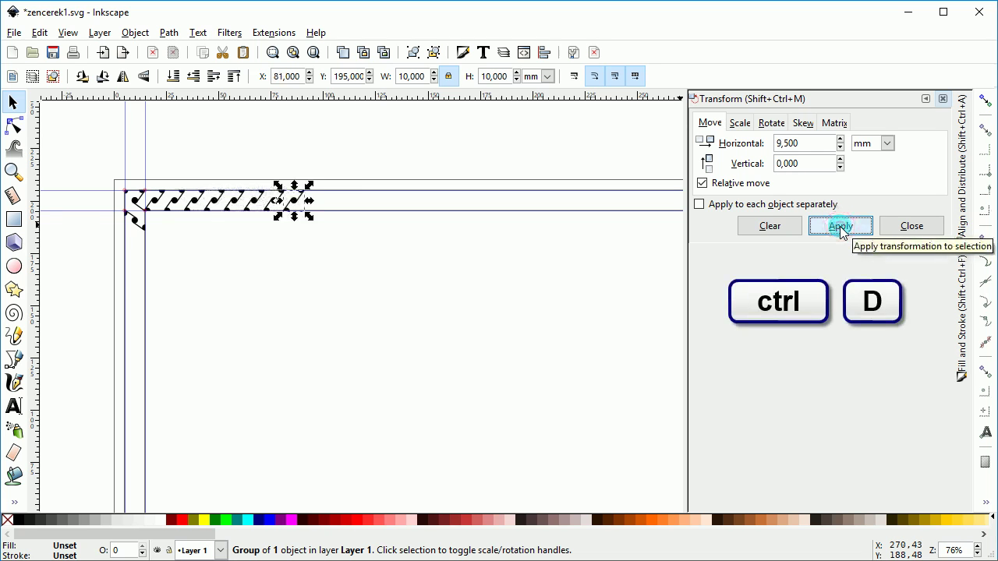
- Keep stepping tiles 9.5 mm right until the row reaches the top-right corner, then deselect
{"action": "left_click", "coordinate": [841, 226]}
{"action": "left_click", "coordinate": [840, 226]}
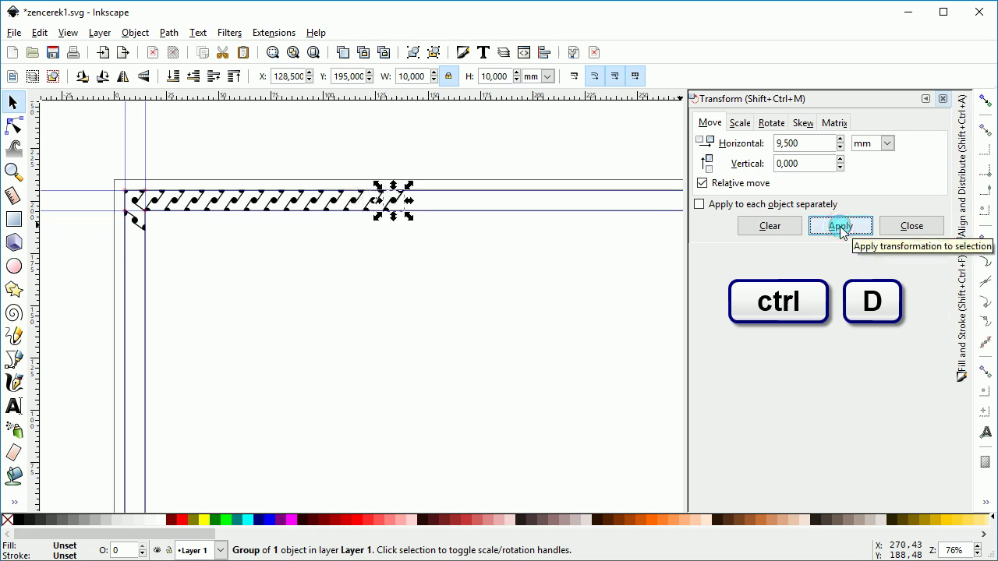
{"action": "left_click", "coordinate": [841, 226]}
{"action": "left_click", "coordinate": [840, 226]}
{"action": "left_click", "coordinate": [841, 226]}
{"action": "left_click", "coordinate": [840, 226]}
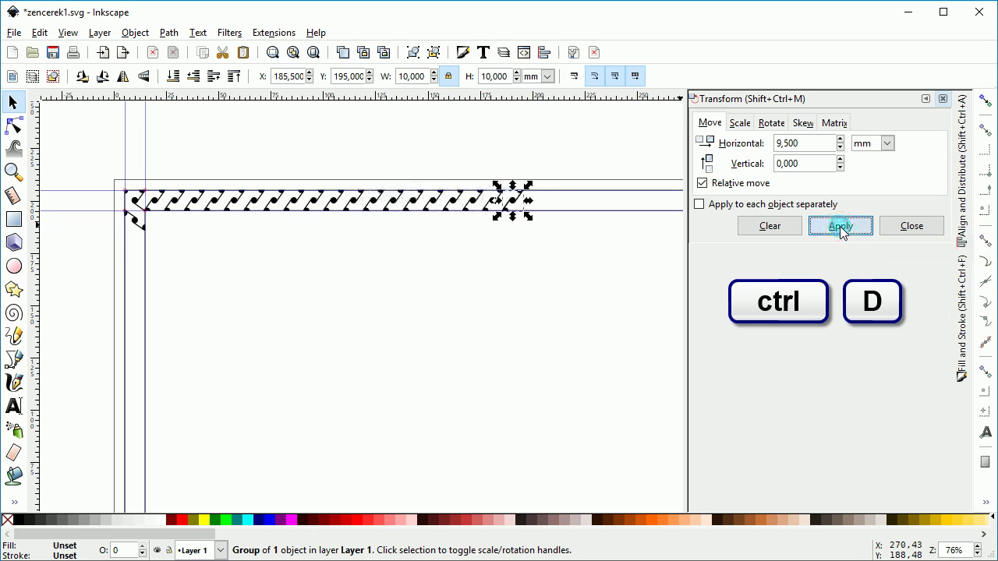
{"action": "left_click", "coordinate": [840, 226]}
{"action": "left_click", "coordinate": [841, 226]}
{"action": "left_click", "coordinate": [840, 226]}
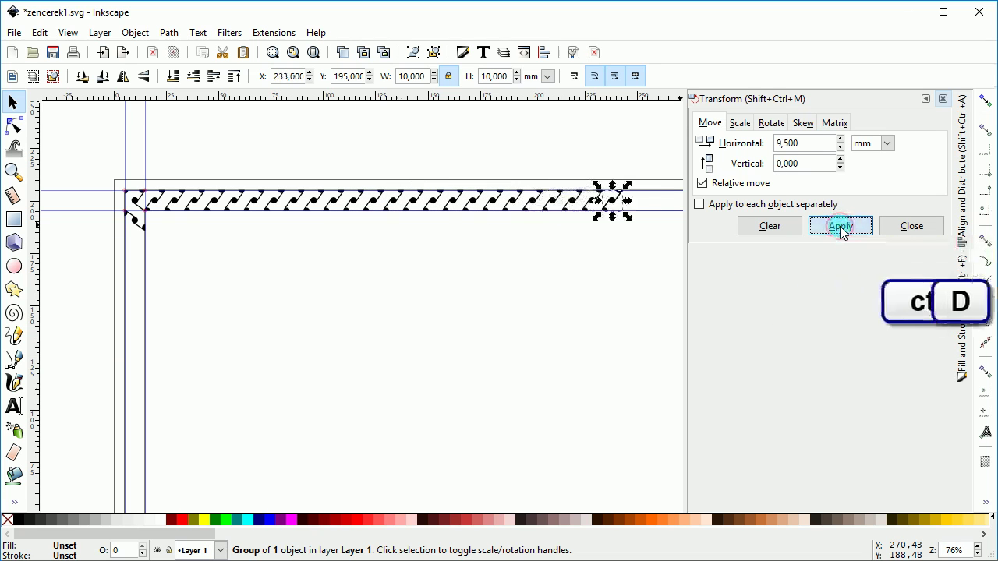
{"action": "left_click", "coordinate": [841, 226]}
{"action": "left_click_drag", "start_coordinate": [586, 282], "coordinate": [413, 291]}
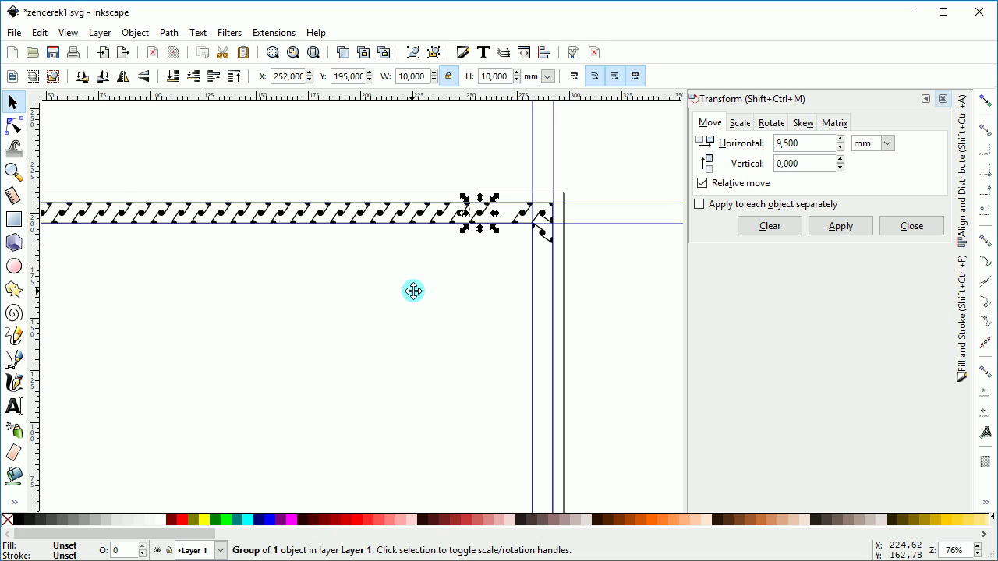
{"action": "left_click", "coordinate": [840, 226]}
{"action": "left_click", "coordinate": [420, 278]}
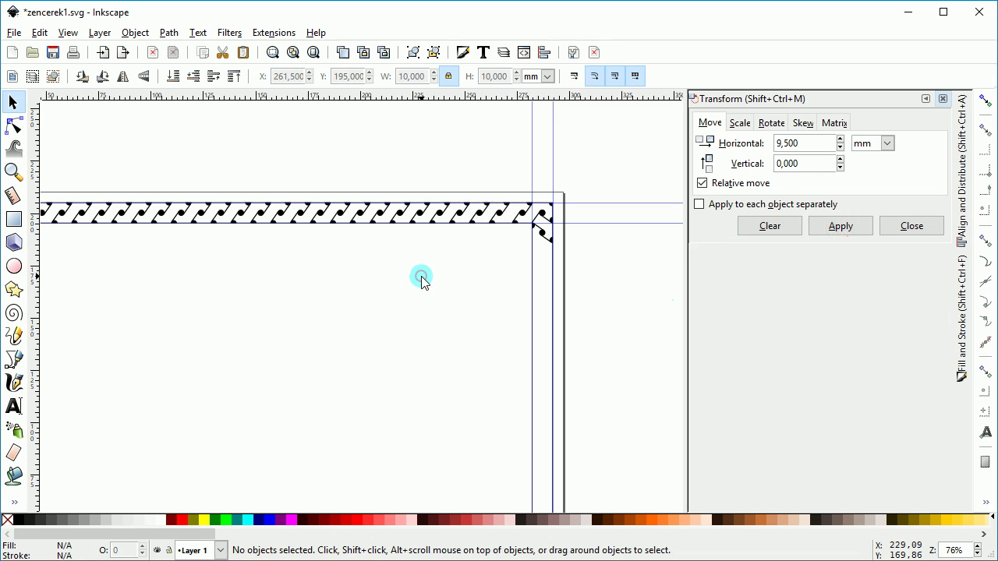
{"action": "scroll", "coordinate": [568, 229], "scroll_direction": "down", "scroll_amount": 2}
{"action": "scroll", "coordinate": [617, 232], "scroll_direction": "up", "scroll_amount": 2}
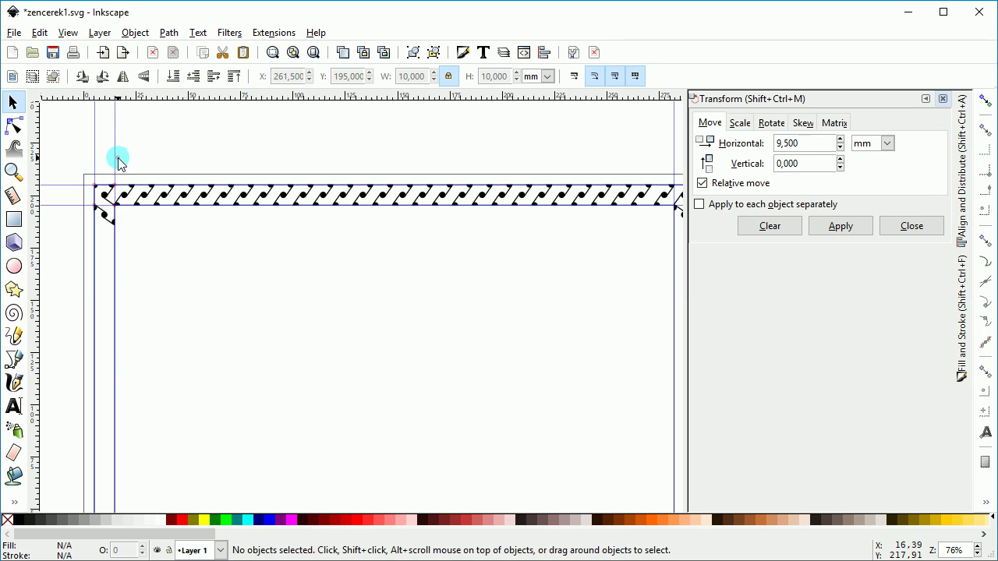
- Group the 26 top-row tiles and align a duplicate to the page frame's bottom edge
{"action": "left_click_drag", "start_coordinate": [118, 157], "coordinate": [667, 269]}
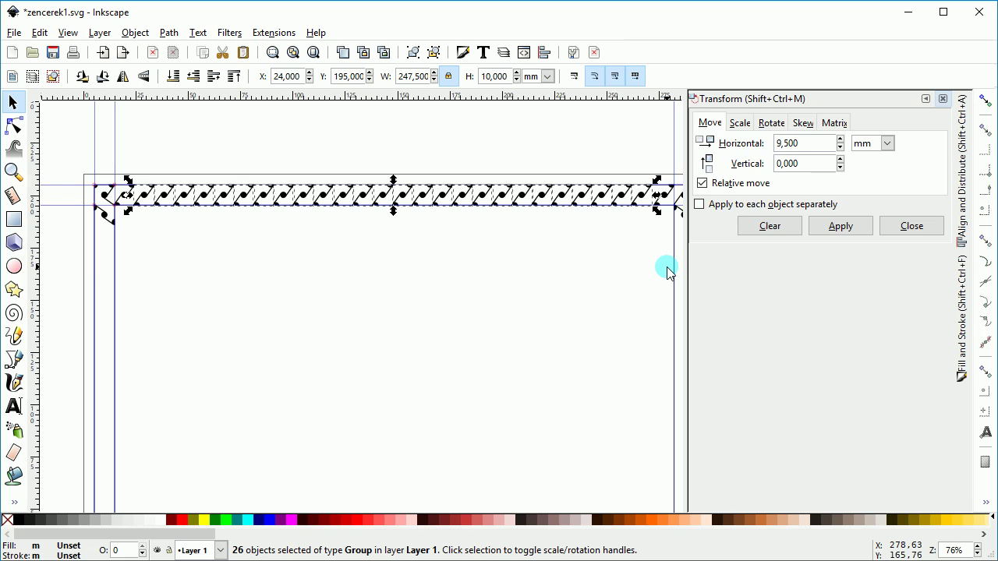
{"action": "left_click", "coordinate": [412, 52]}
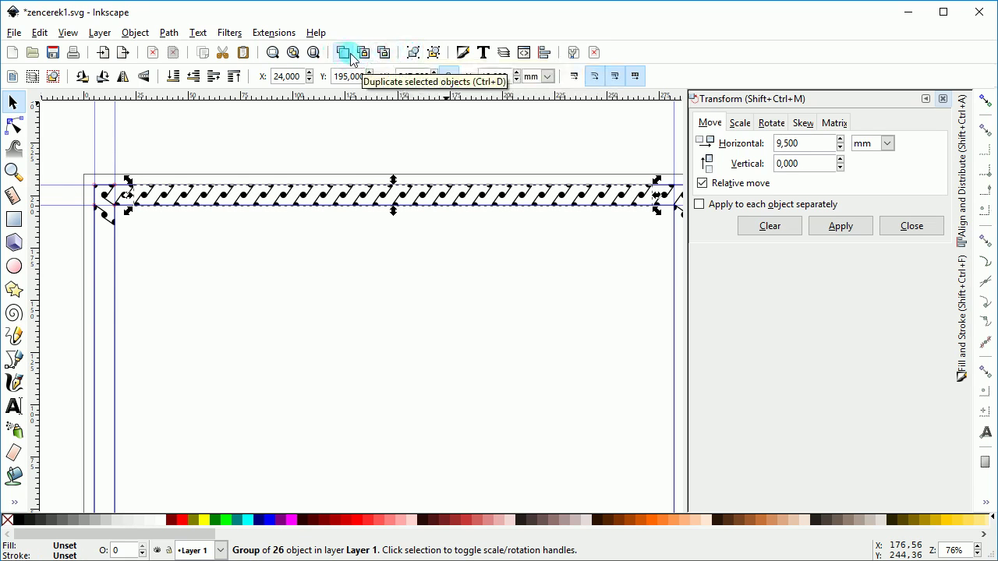
{"action": "left_click_drag", "start_coordinate": [447, 316], "coordinate": [450, 179]}
{"action": "left_click", "coordinate": [334, 470], "text": "shift"}
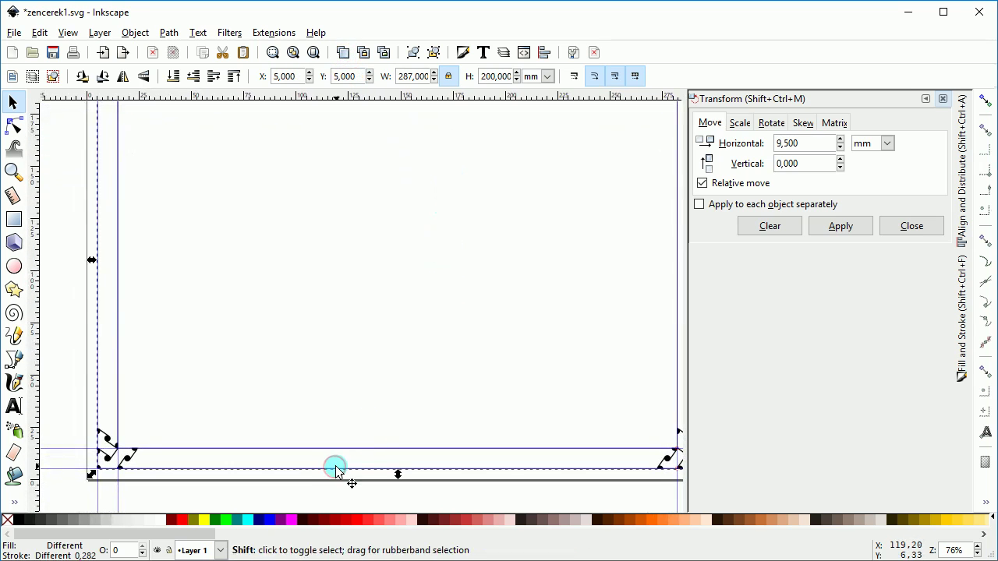
{"action": "left_click", "coordinate": [961, 355]}
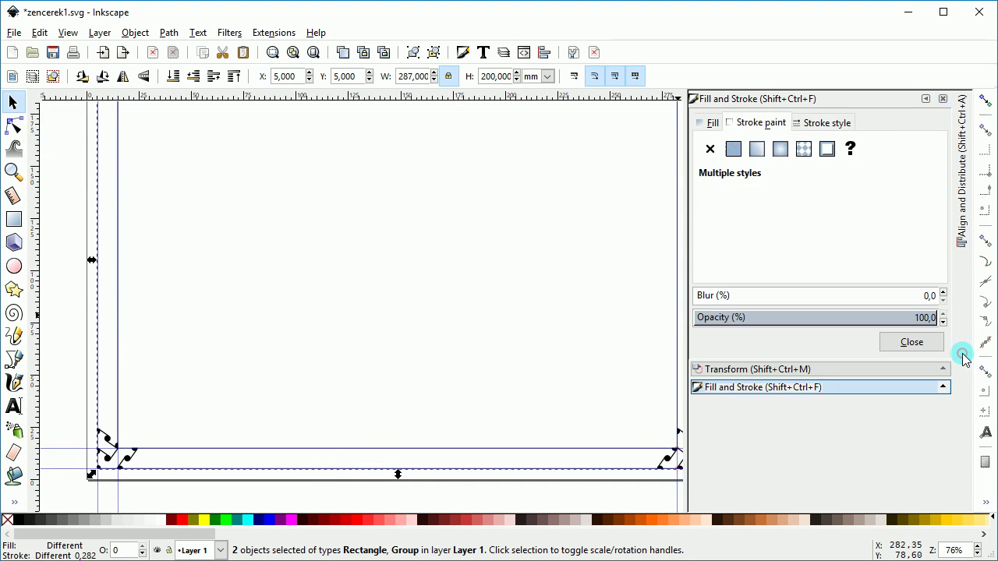
{"action": "left_click", "coordinate": [963, 174]}
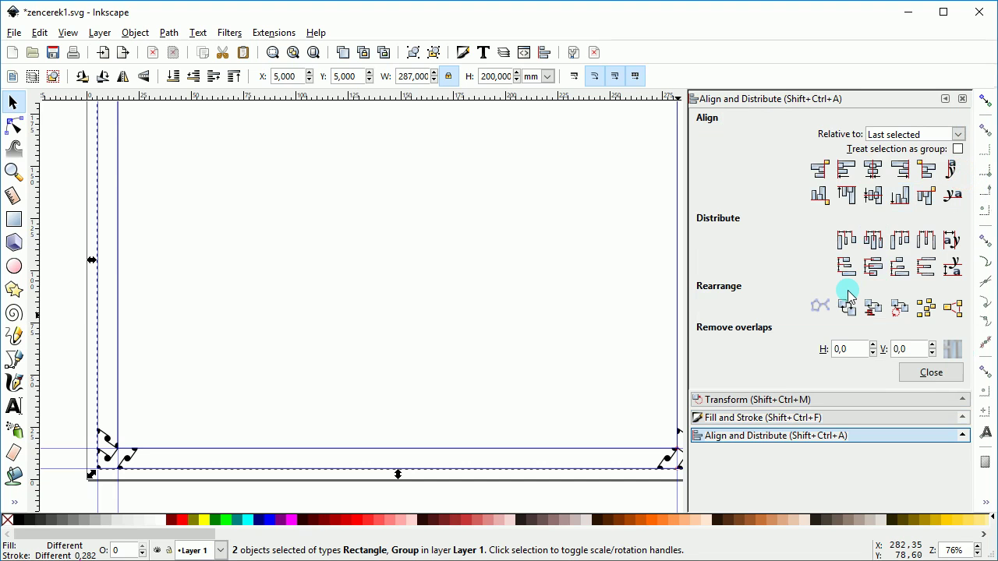
{"action": "left_click", "coordinate": [897, 202]}
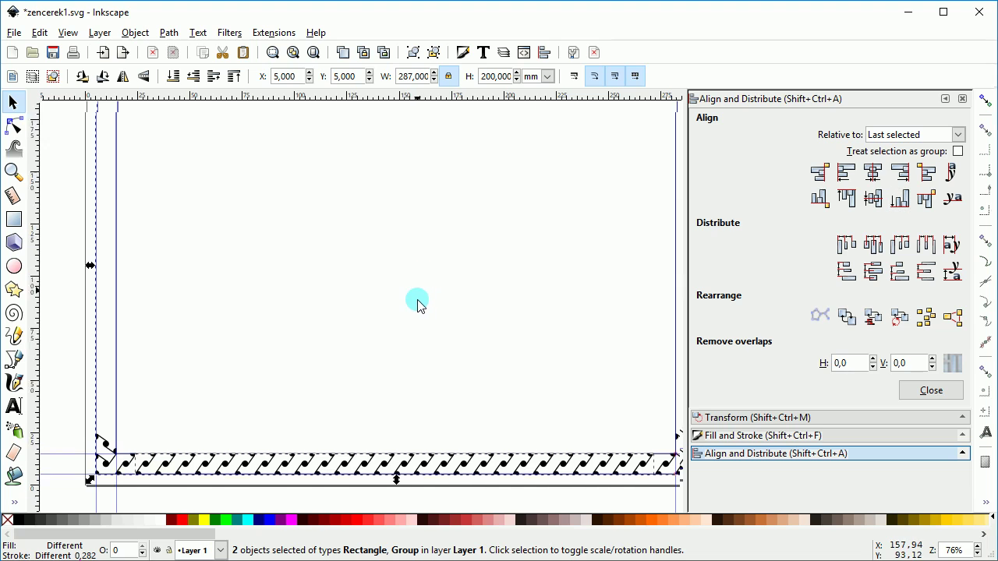
{"action": "scroll", "coordinate": [416, 304], "scroll_direction": "up", "scroll_amount": 2}
{"action": "left_click", "coordinate": [185, 219]}
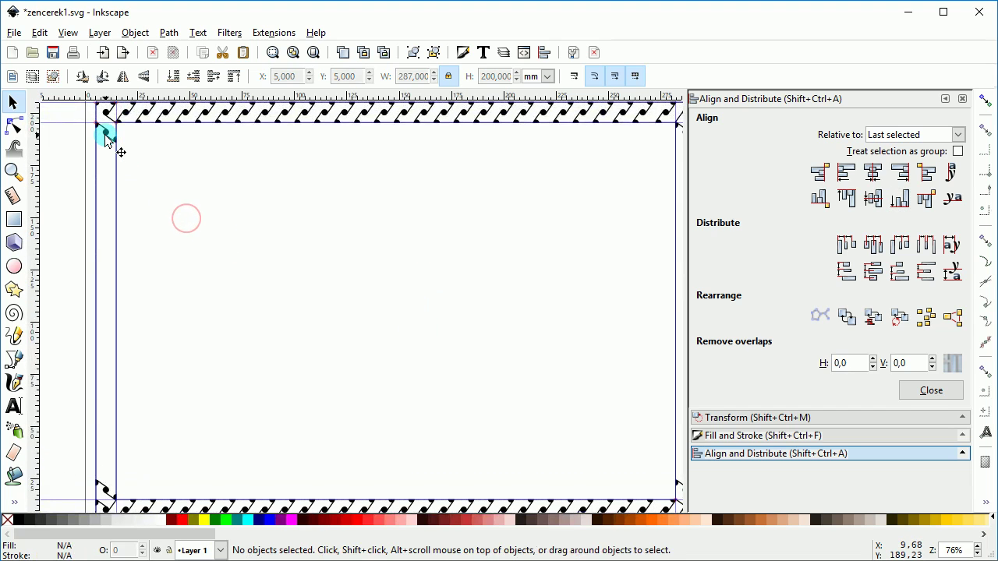
- Select the top-left tile and set the Transform move to Horizontal 0, Vertical -9.5 mm
{"action": "left_click", "coordinate": [106, 134]}
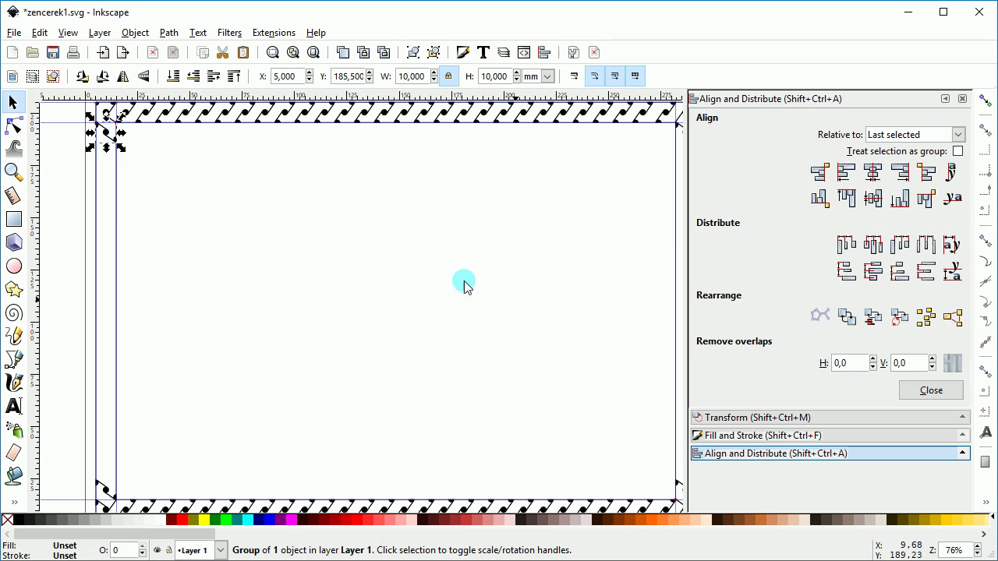
{"action": "left_click", "coordinate": [807, 417]}
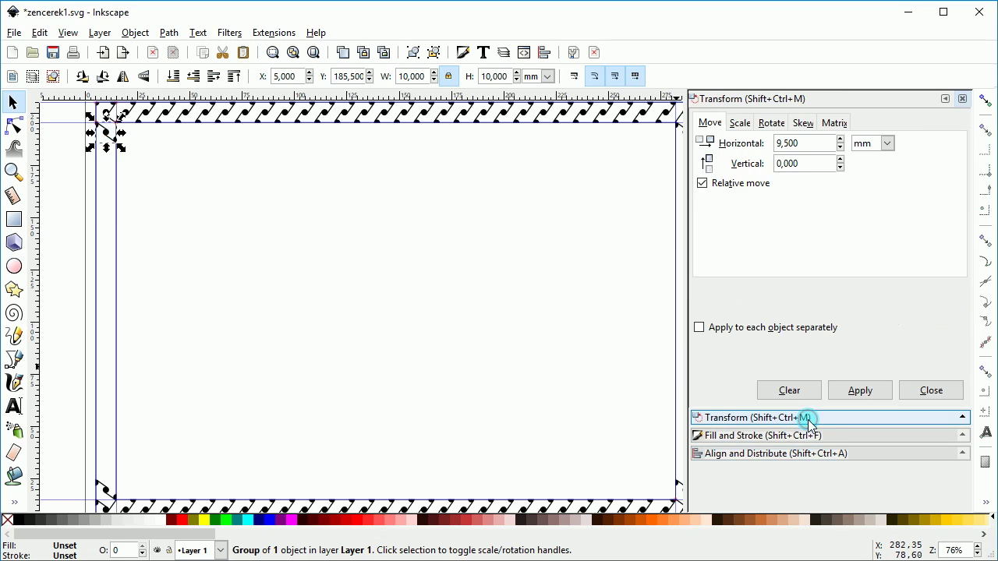
{"action": "left_click_drag", "start_coordinate": [803, 143], "coordinate": [700, 154]}
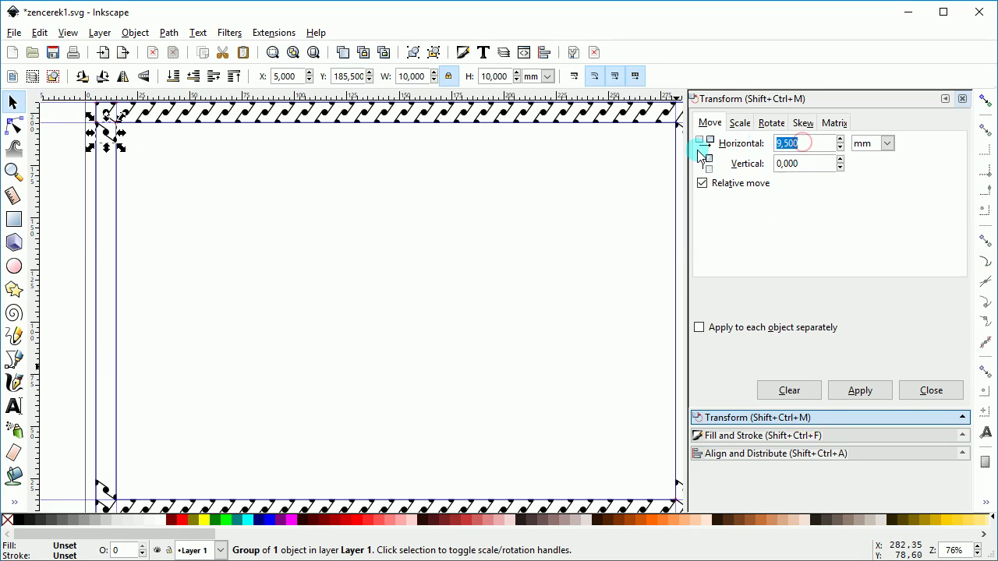
{"action": "type", "text": "0"}
{"action": "left_click_drag", "start_coordinate": [805, 161], "coordinate": [725, 170]}
{"action": "type", "text": "-9,5"}
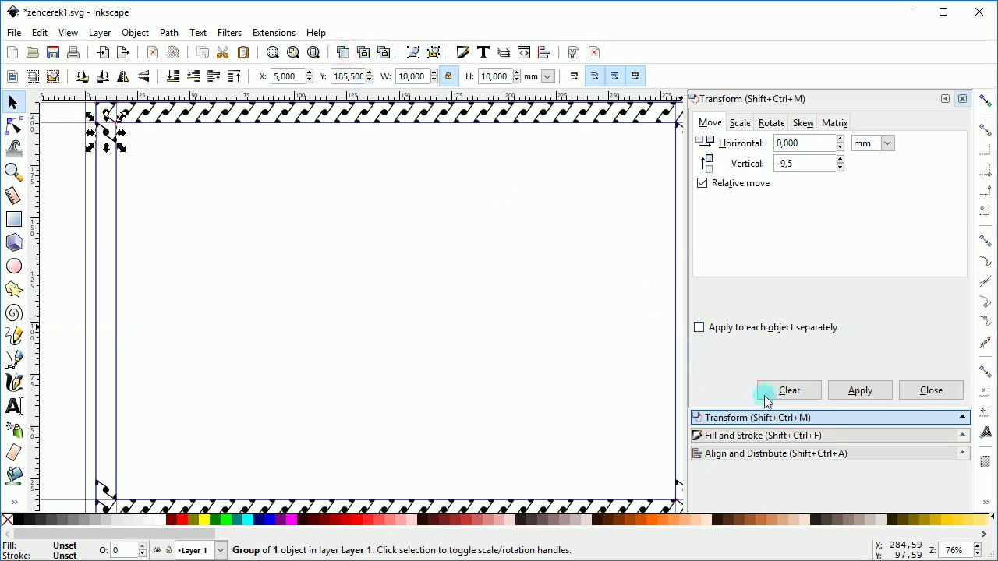
- Apply the 9.5 mm vertical move repeatedly to fill the left edge down to the bottom corner
{"action": "left_click", "coordinate": [861, 391]}
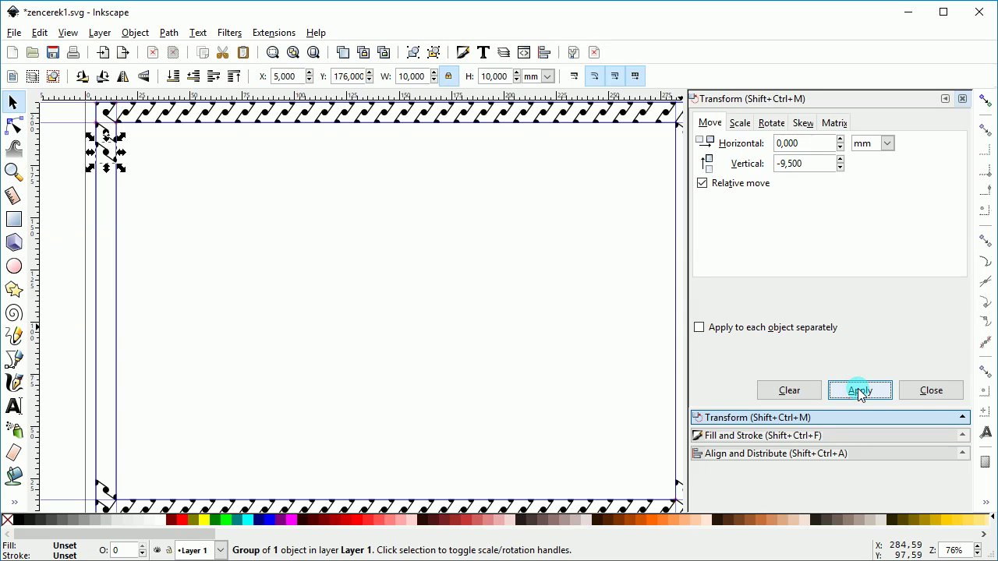
{"action": "left_click", "coordinate": [861, 390]}
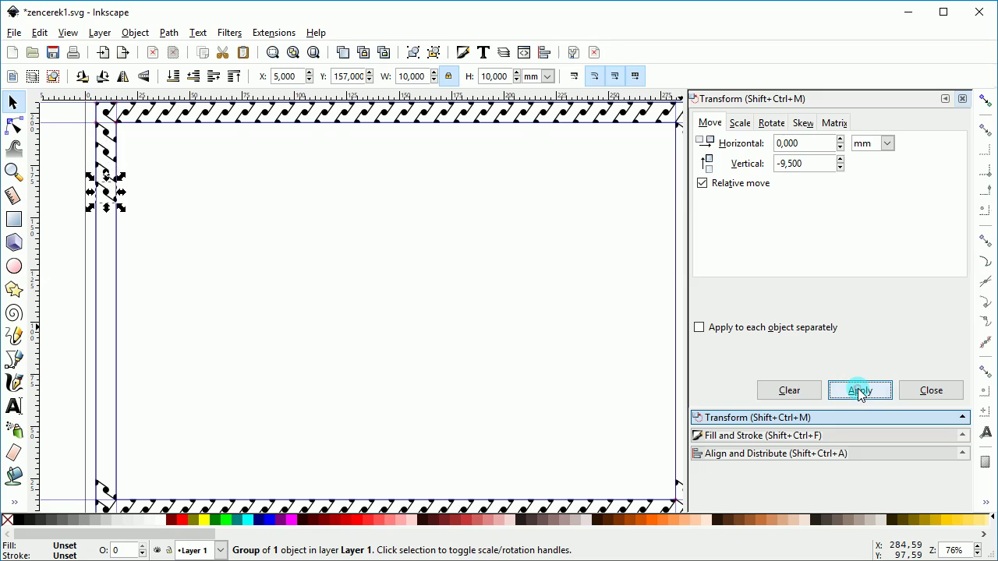
{"action": "left_click", "coordinate": [861, 390]}
{"action": "left_click", "coordinate": [861, 390]}
{"action": "left_click", "coordinate": [861, 391]}
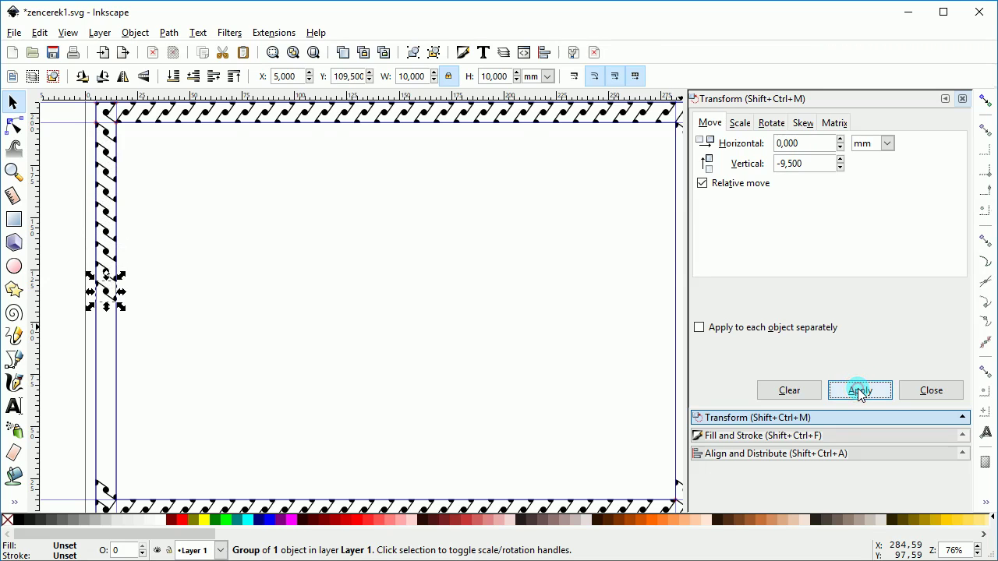
{"action": "left_click", "coordinate": [861, 391]}
{"action": "left_click", "coordinate": [860, 390]}
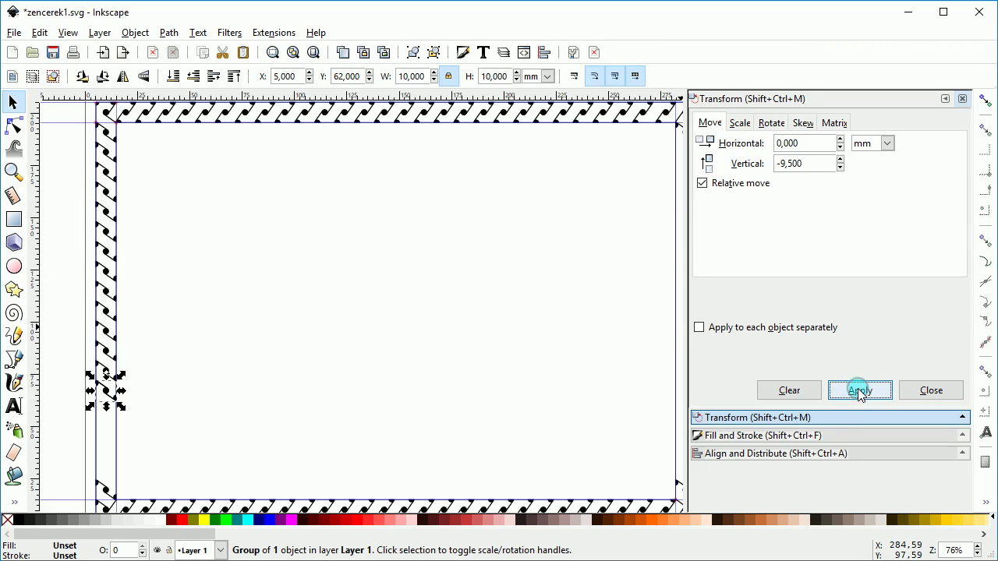
{"action": "left_click", "coordinate": [861, 390]}
{"action": "left_click", "coordinate": [861, 390]}
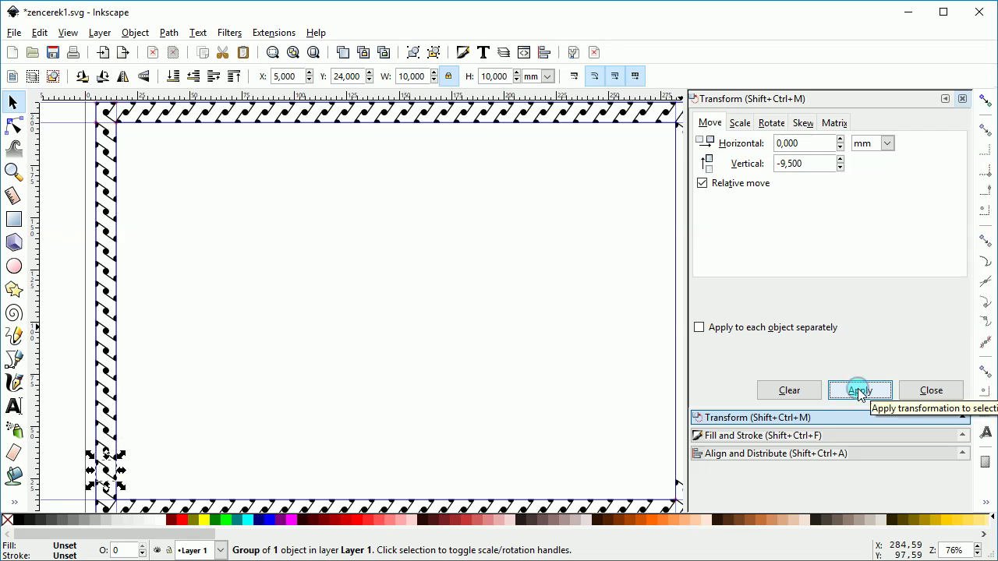
{"action": "left_click", "coordinate": [376, 330]}
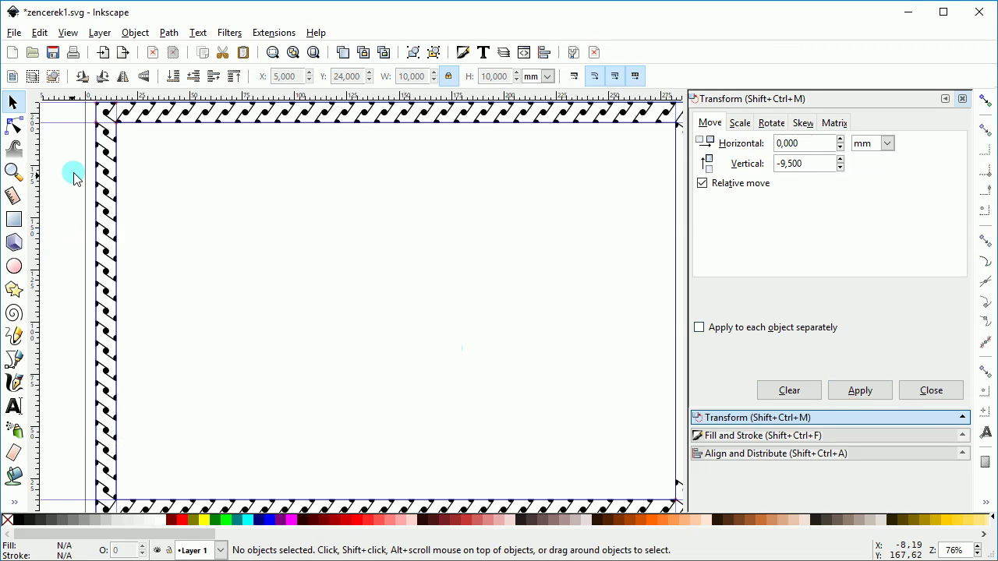
- Group the 17 left-column tiles and align a duplicate to the page frame's right edge
{"action": "left_click_drag", "start_coordinate": [70, 127], "coordinate": [200, 503]}
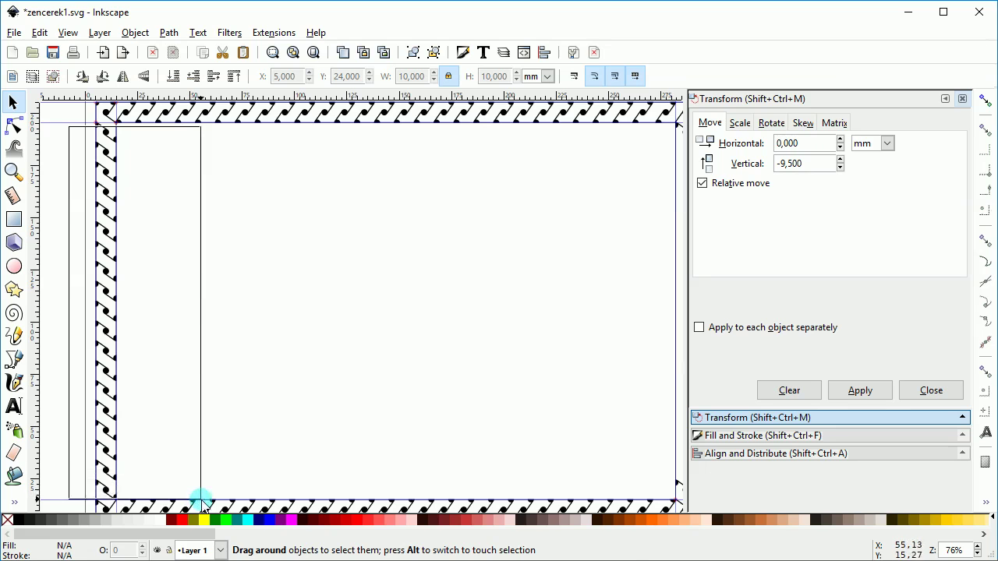
{"action": "left_click", "coordinate": [831, 454]}
{"action": "left_click", "coordinate": [414, 55]}
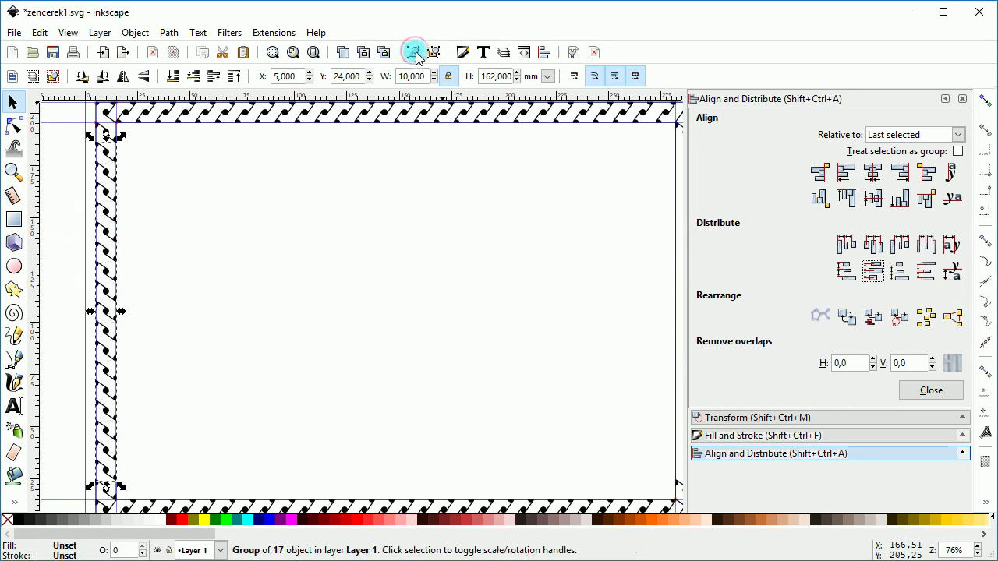
{"action": "scroll", "coordinate": [483, 259], "scroll_direction": "down", "scroll_amount": 1}
{"action": "scroll", "coordinate": [466, 263], "scroll_direction": "down", "scroll_amount": 1}
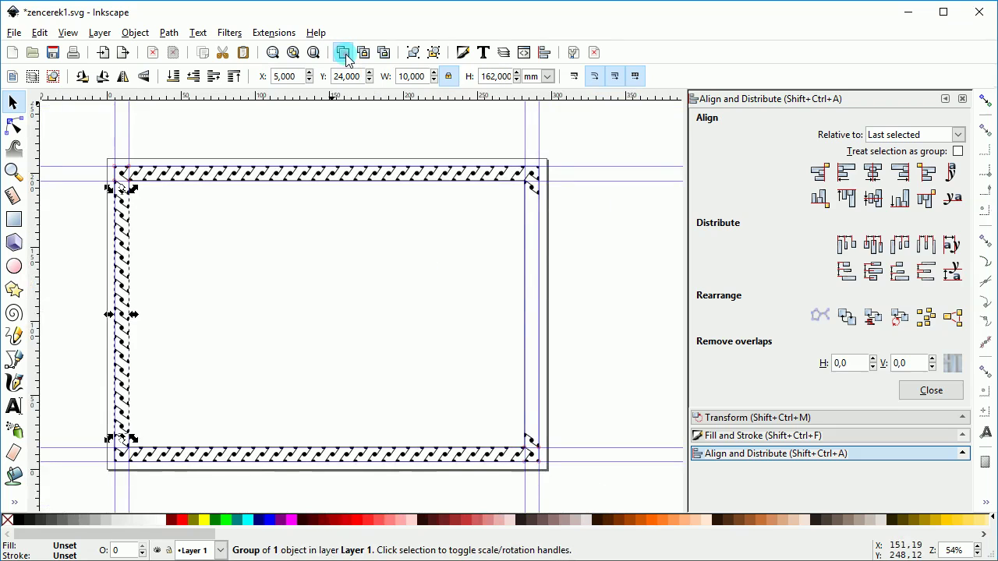
{"action": "left_click", "coordinate": [346, 58]}
{"action": "left_click", "coordinate": [538, 231], "text": "shift"}
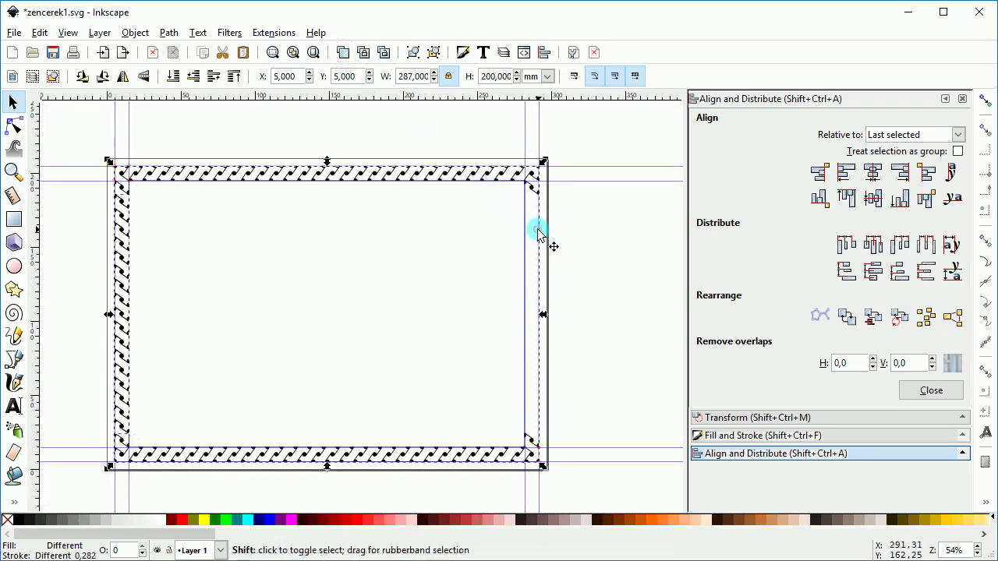
{"action": "left_click", "coordinate": [900, 173]}
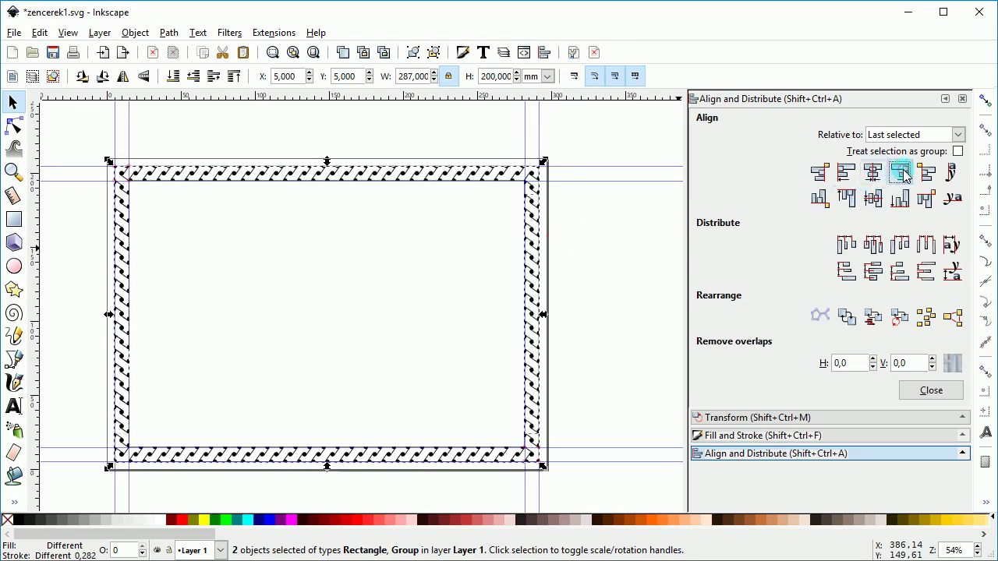
{"action": "left_click", "coordinate": [598, 246]}
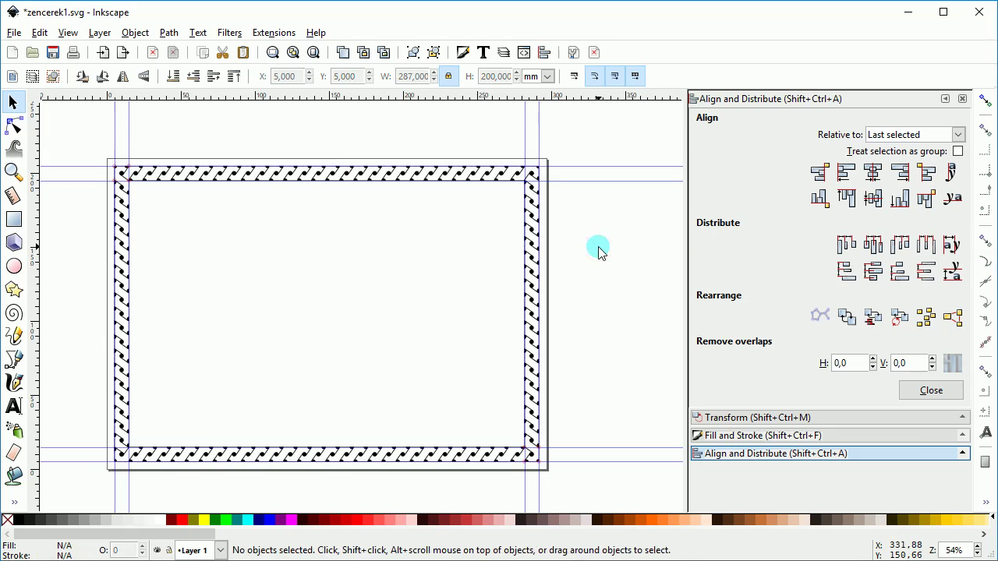
- Delete all guides and fit the whole page in the window
{"action": "key", "text": "5"}
{"action": "left_click", "coordinate": [39, 33]}
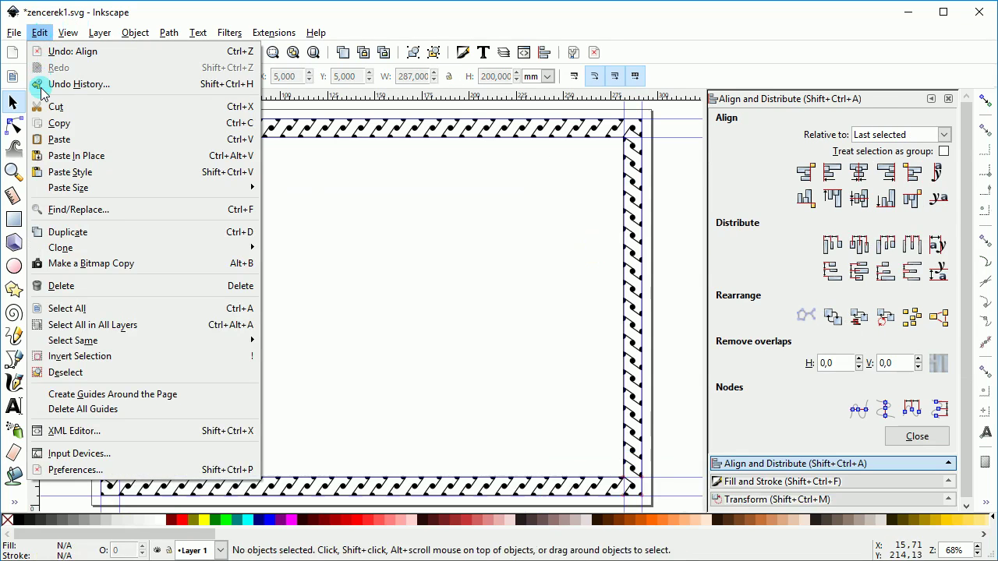
{"action": "left_click", "coordinate": [86, 409]}
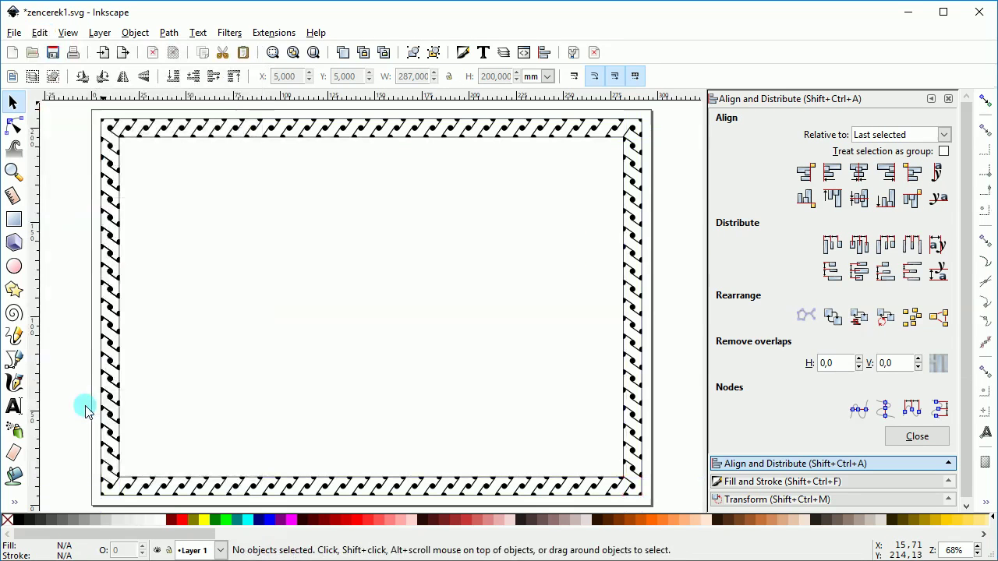
{"action": "left_click", "coordinate": [931, 99]}
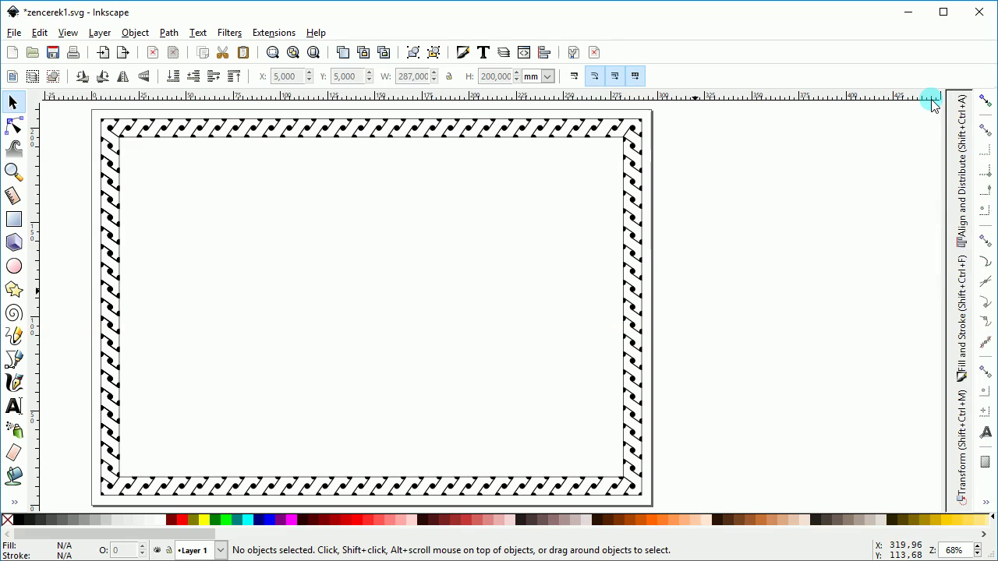
{"action": "key", "text": "5"}
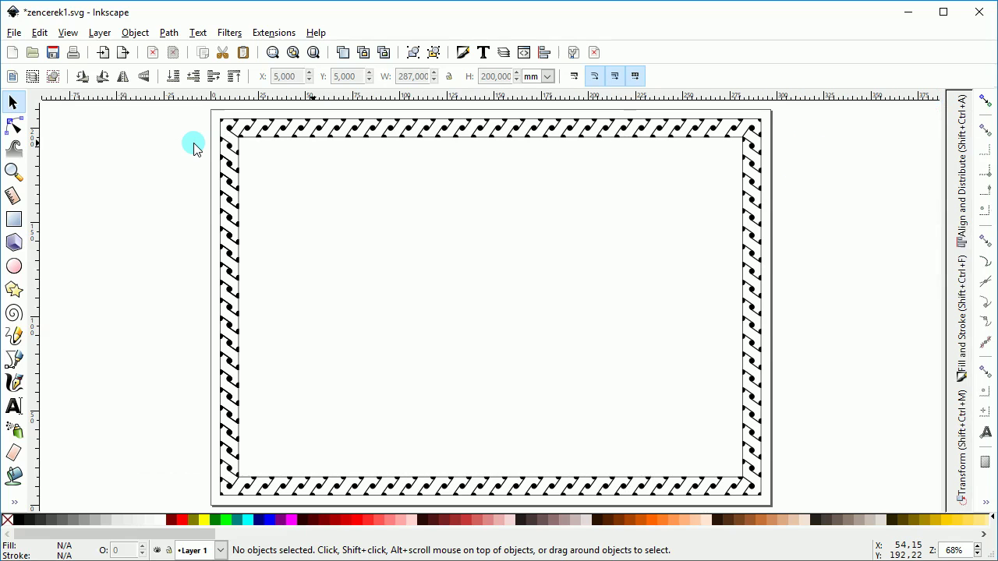
{"action": "key", "text": "z"}
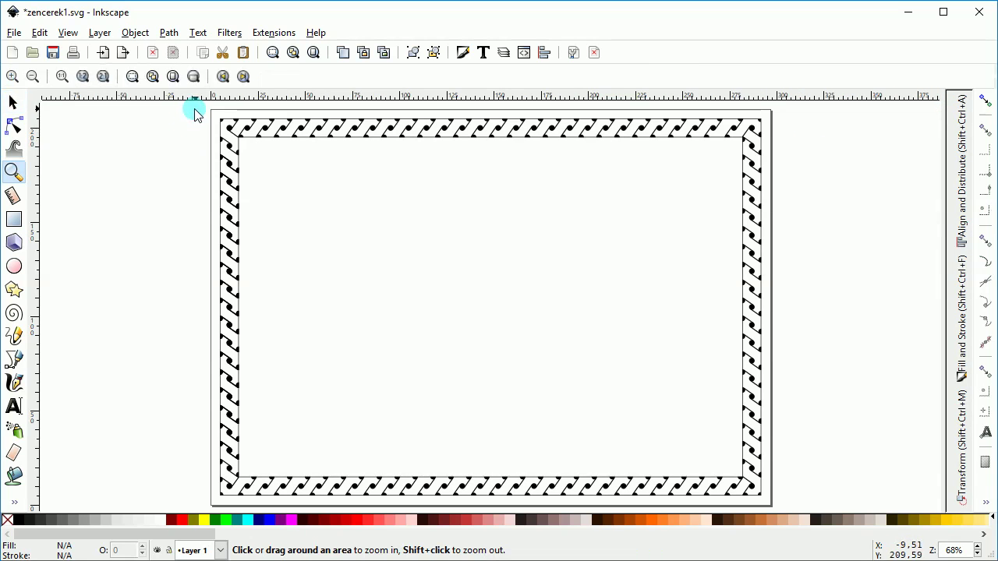